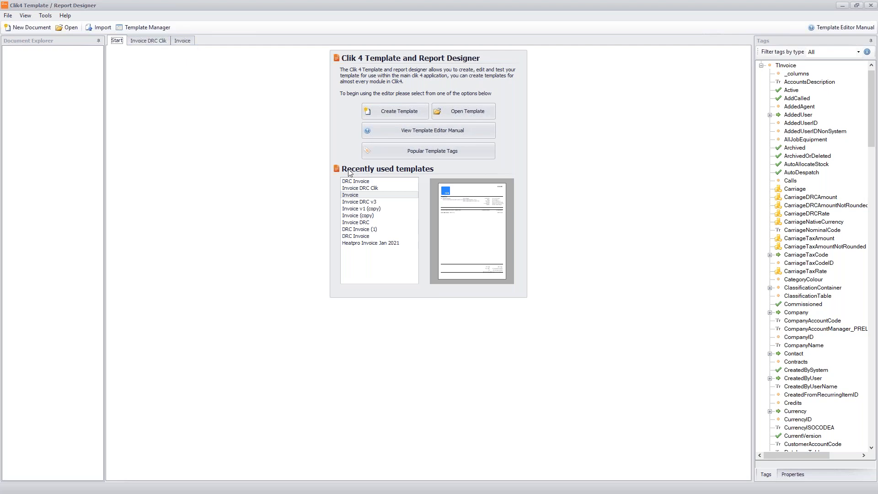
Compare the item table in the Invoice template with the one in the Invoice DRC Clik template.
left_click(184, 42)
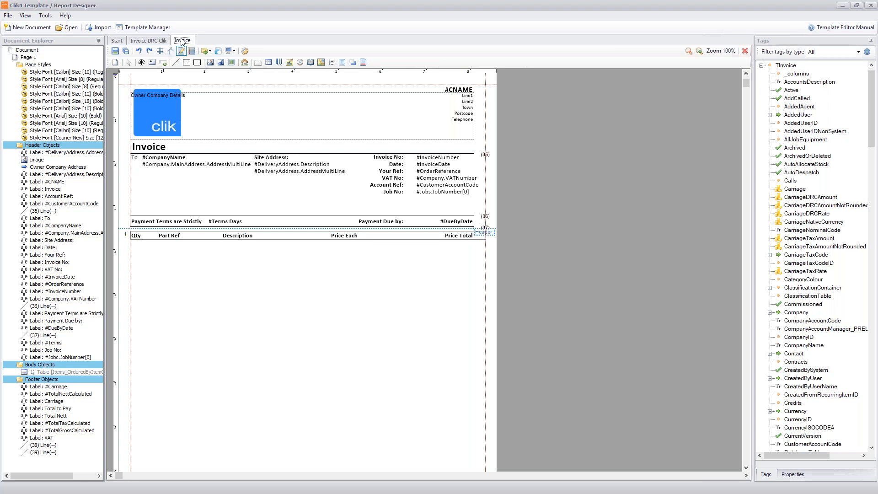
left_click(175, 236)
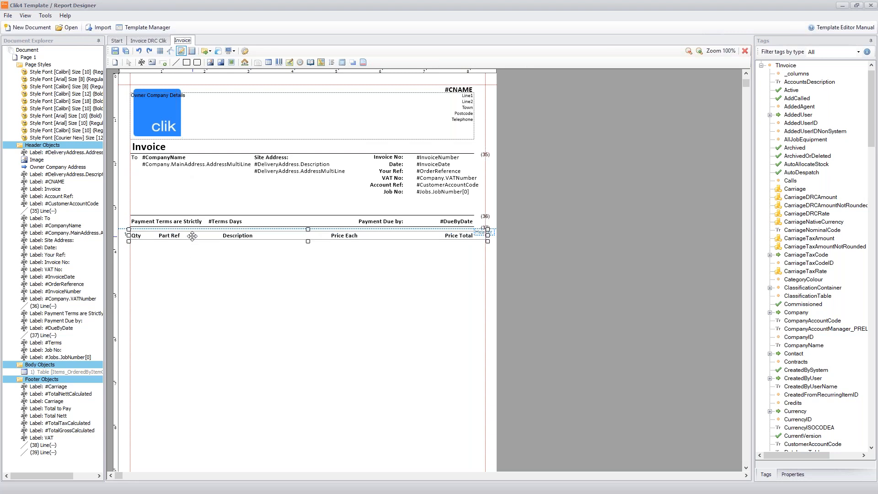
left_click(722, 97)
left_click(160, 38)
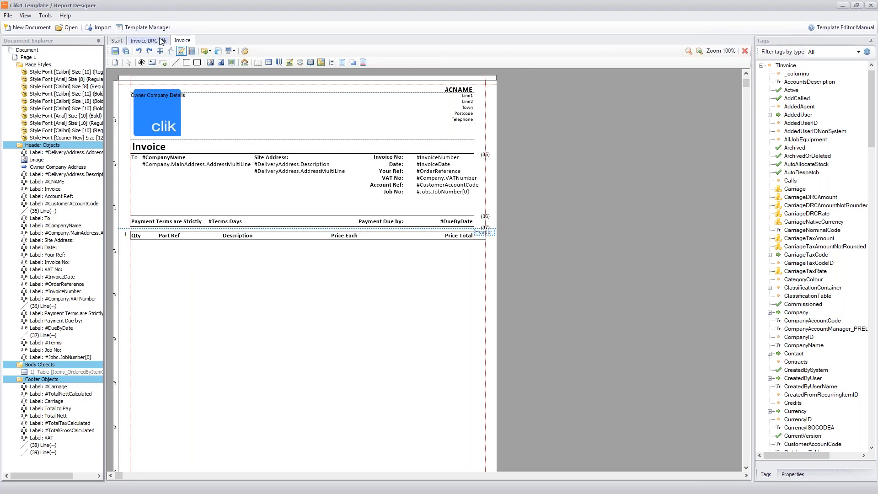
left_click(311, 243)
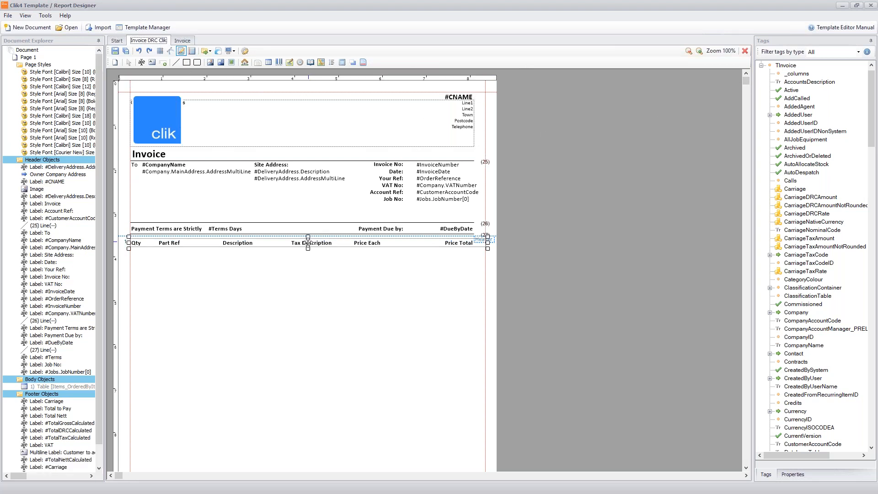
Inspect the text properties of the footer's HMRC reverse charge note and the #TotalDRCCalculated label in the DRC template.
left_click(501, 199)
left_click_drag(747, 81, 747, 134)
left_click(197, 383)
double_click(197, 384)
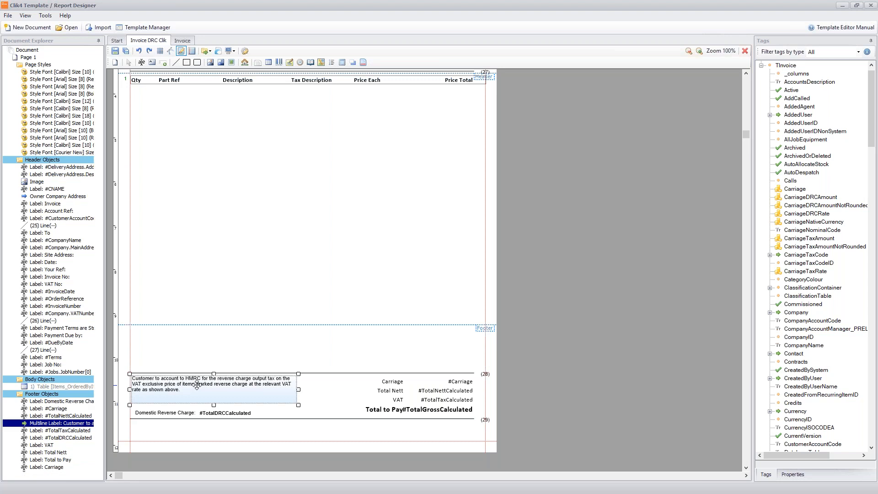
left_click(312, 167)
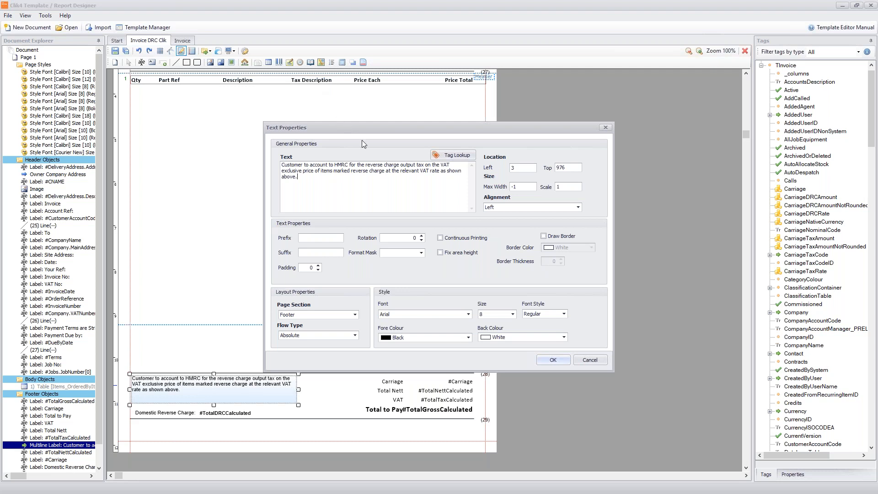
left_click(606, 127)
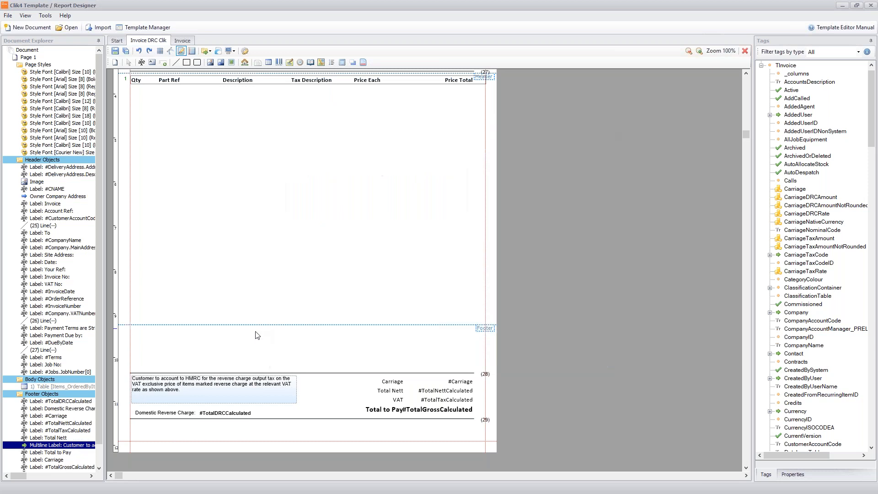
double_click(222, 414)
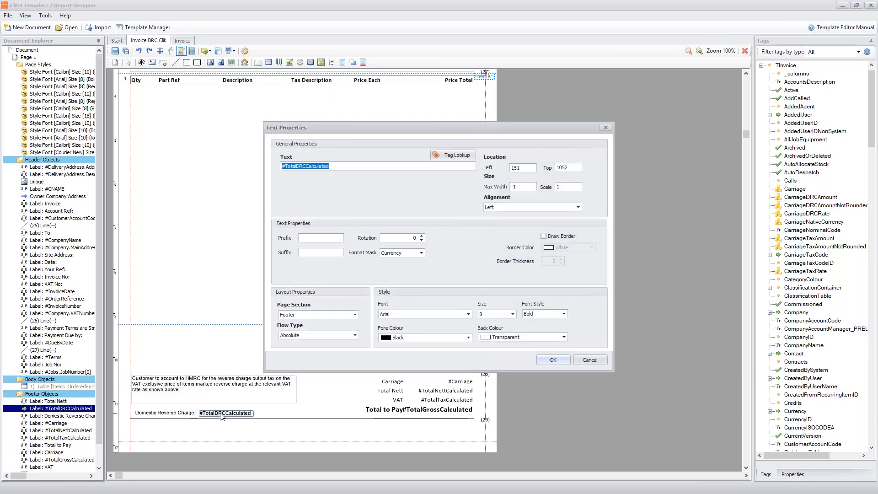
left_click(590, 360)
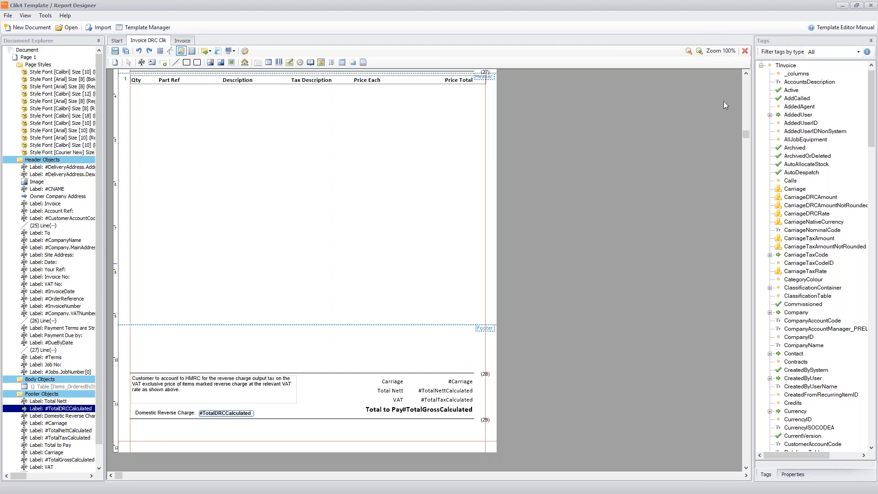
Review the Tax Description column settings in the invoice item table's properties.
left_click_drag(745, 131, 741, 119)
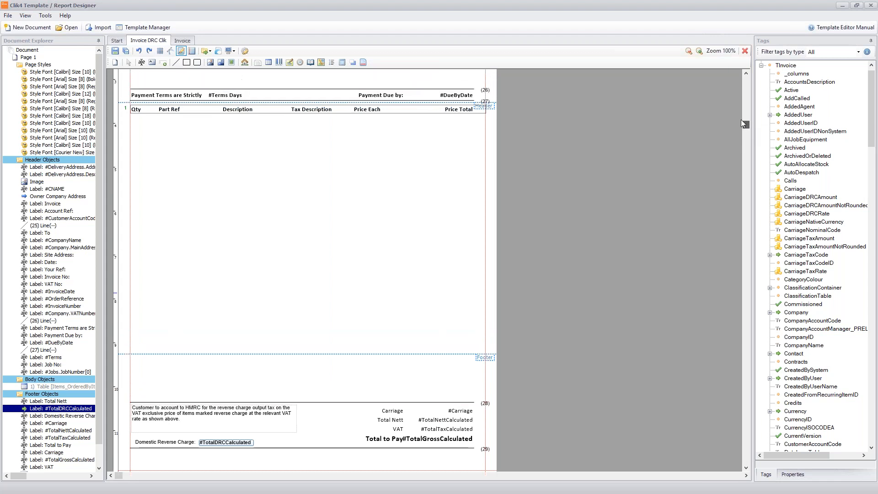
left_click(289, 115)
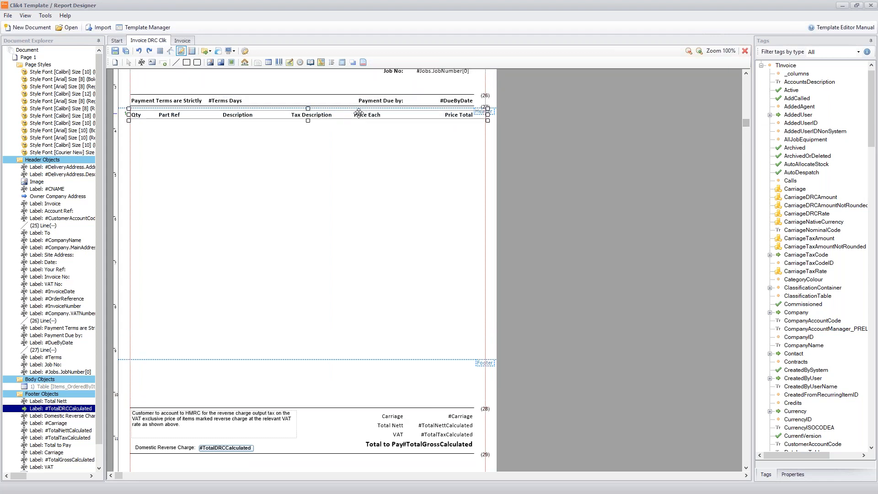
double_click(289, 115)
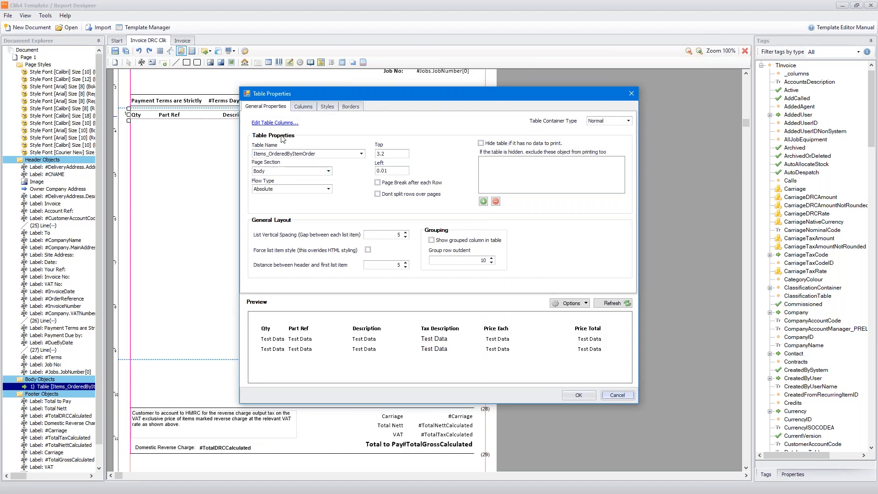
left_click(303, 108)
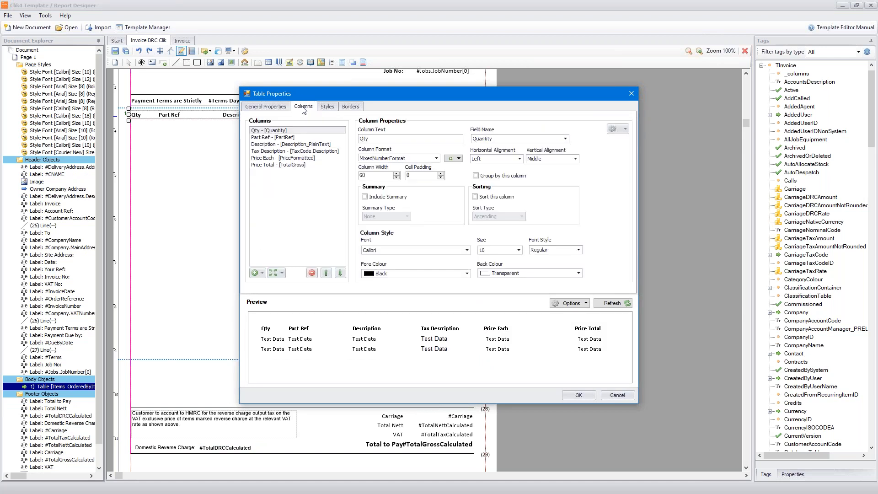
left_click(269, 152)
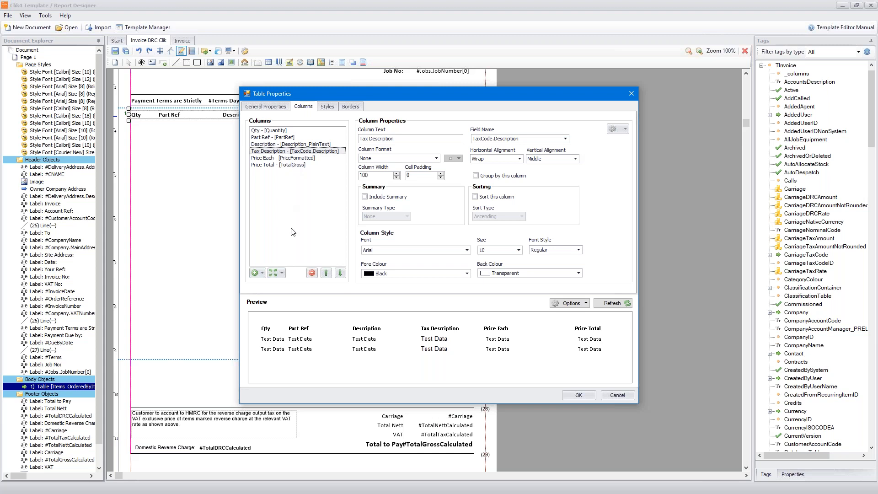
left_click(586, 397)
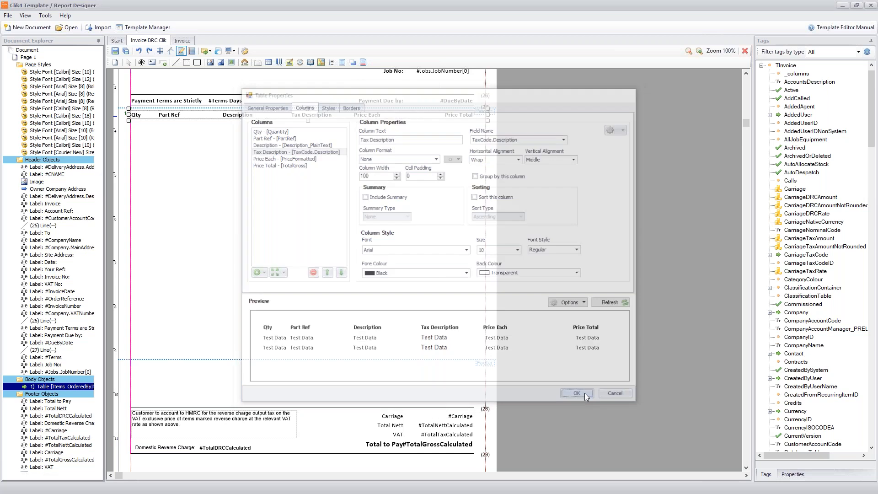
Recheck the wording of the footer's reverse charge note and the tag used by the Domestic Reverse Charge total.
left_click(216, 420)
double_click(216, 420)
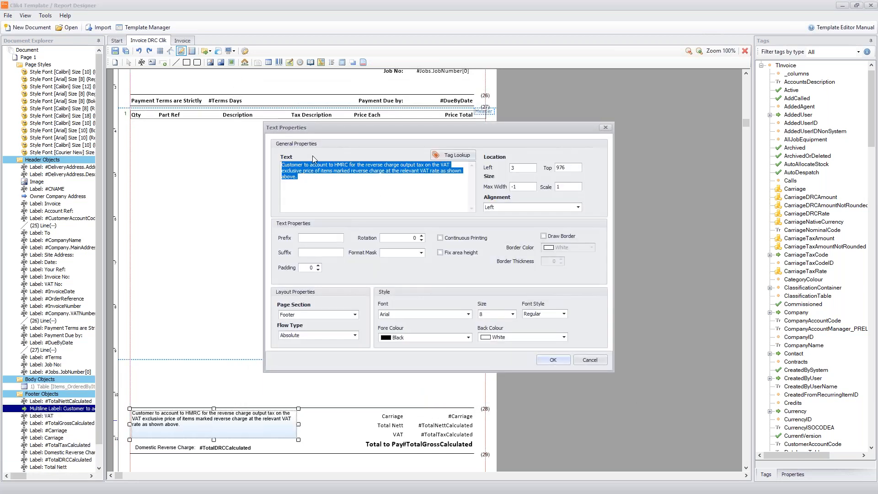
left_click(314, 177)
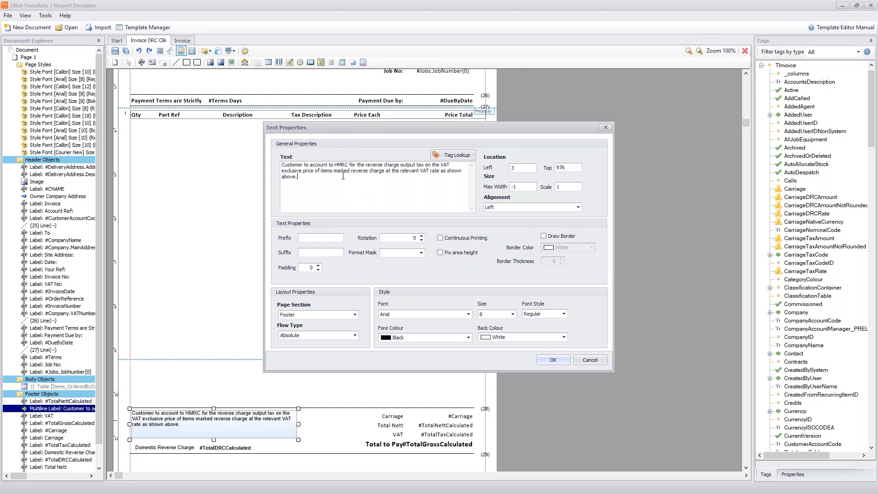
left_click(562, 361)
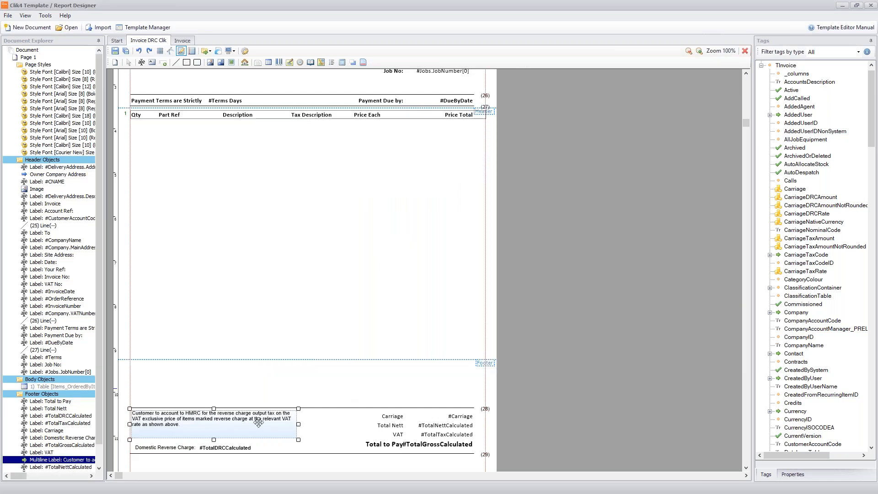
left_click(225, 450)
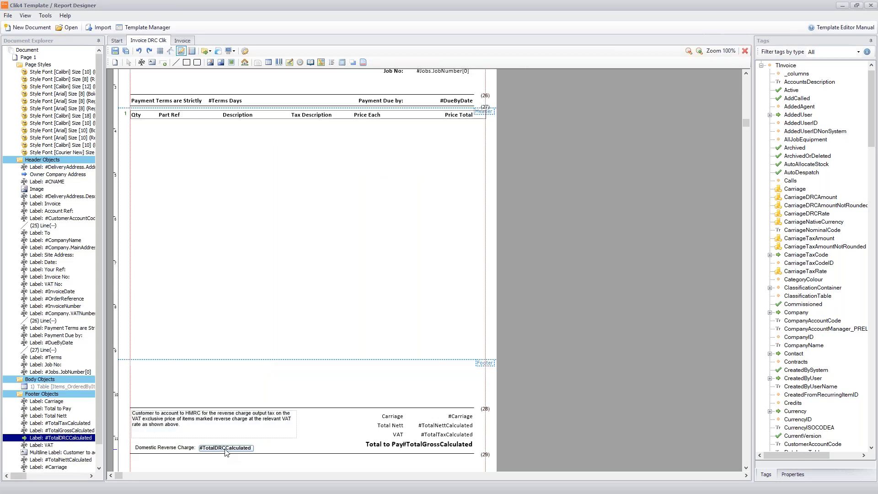
double_click(225, 449)
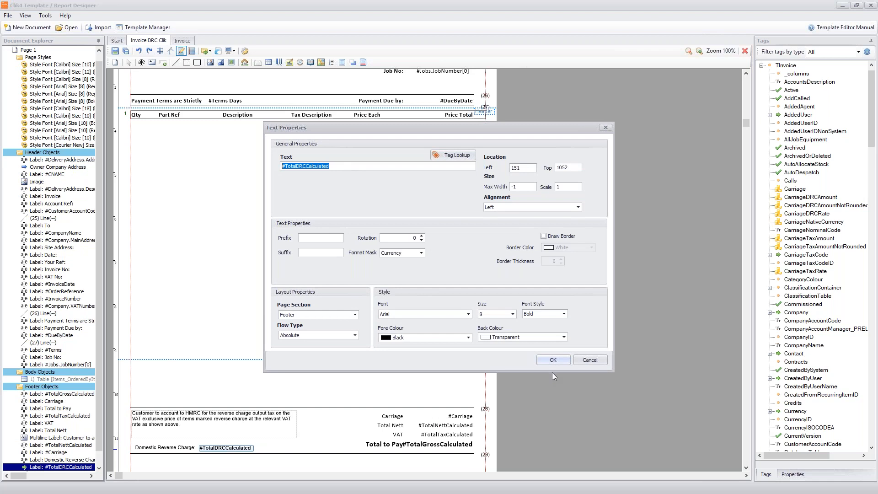
left_click(553, 360)
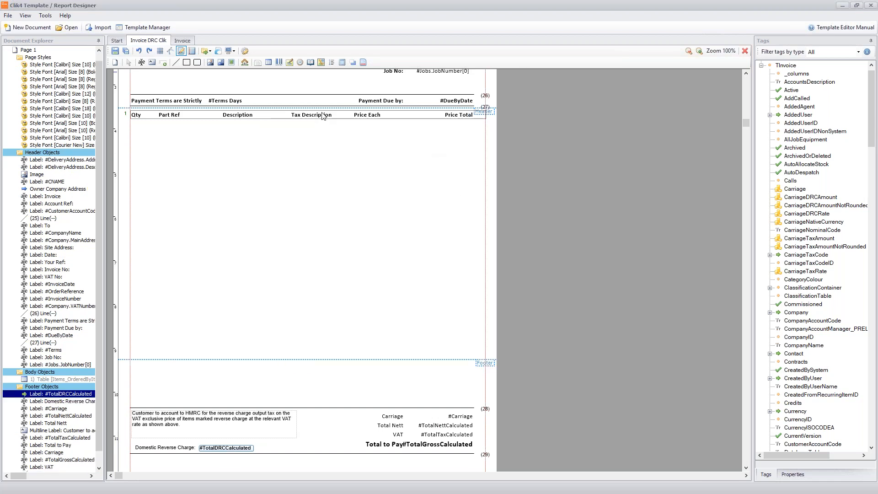
Save the DRC template under the Invoice category with the Domestic Reverse Charge option enabled.
left_click(238, 115)
left_click(128, 54)
left_click_drag(366, 207, 255, 180)
left_click(244, 206)
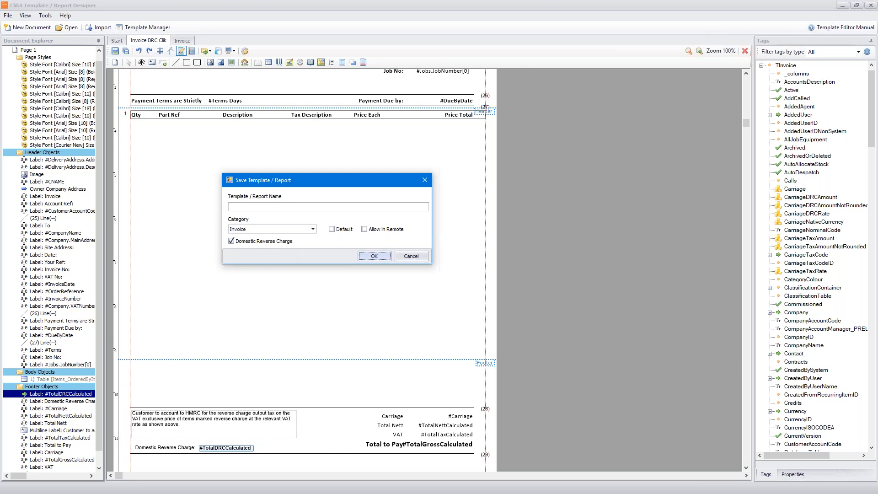
left_click(378, 257)
left_click(474, 280)
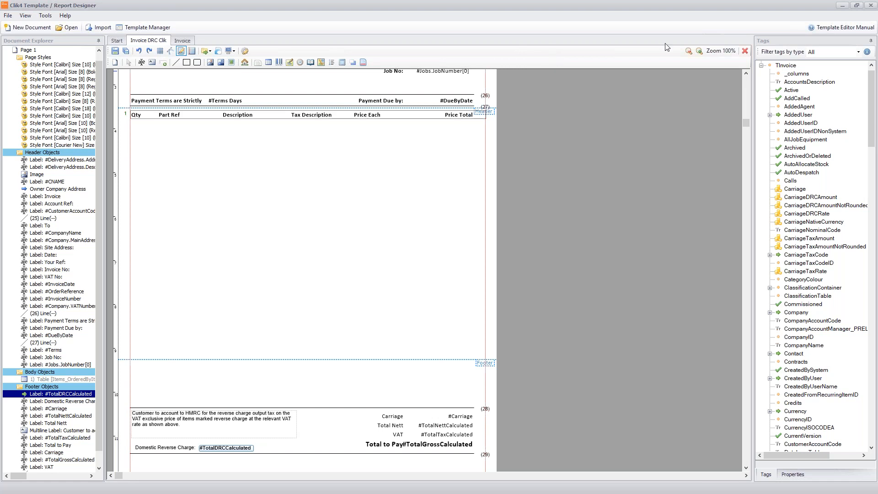
Switch to Clik Service and open the financial settings of the customer Bants Construction Ltd.
left_click(843, 6)
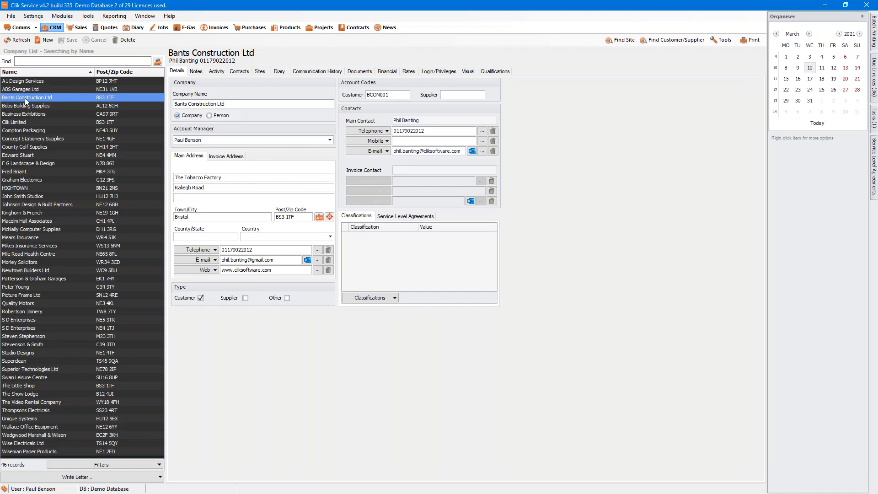
left_click(69, 97)
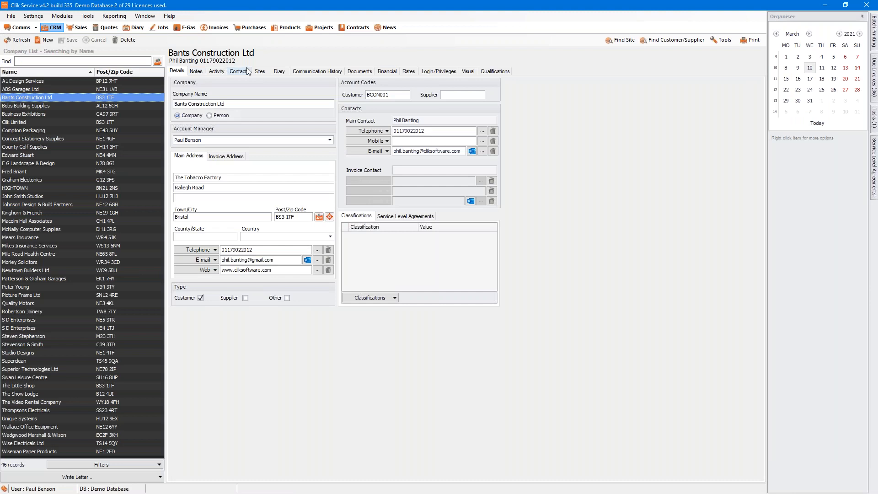
left_click(387, 72)
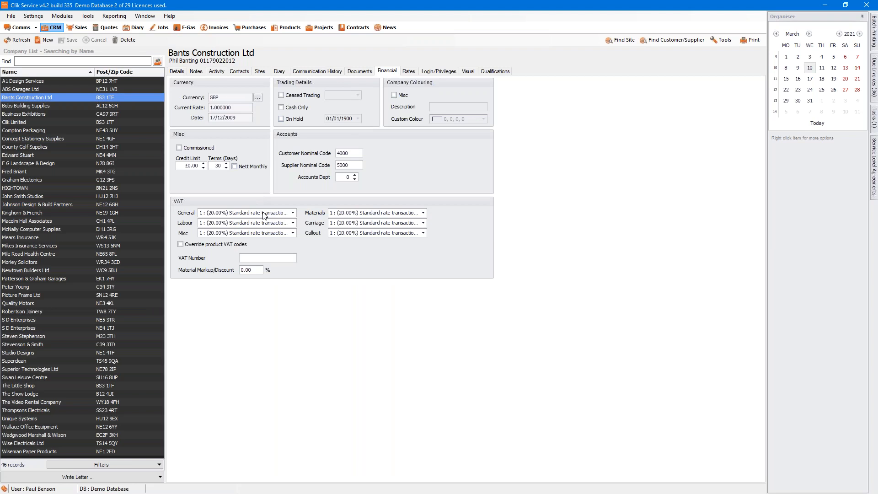
Set the customer's General and Materials VAT codes to 21, Domestic Reverse Charge 20%.
left_click(292, 212)
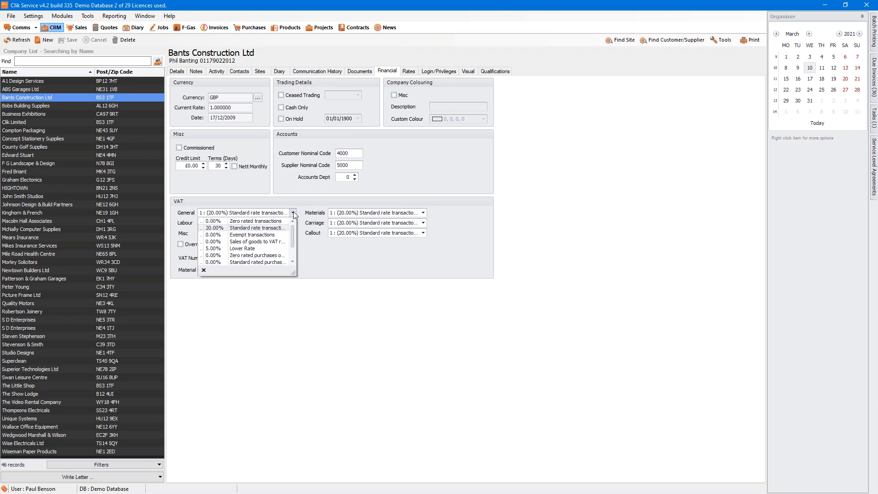
left_click_drag(295, 273, 388, 337)
left_click(298, 276)
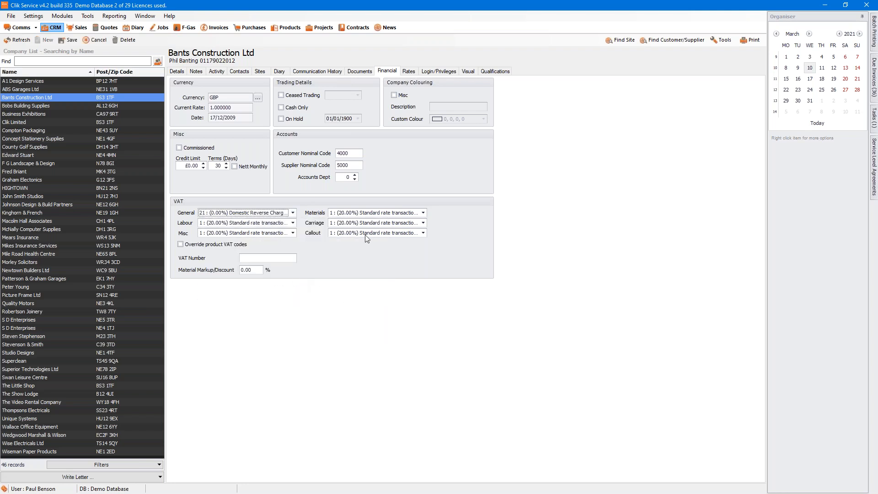
left_click(419, 213)
left_click(423, 215)
left_click(423, 215)
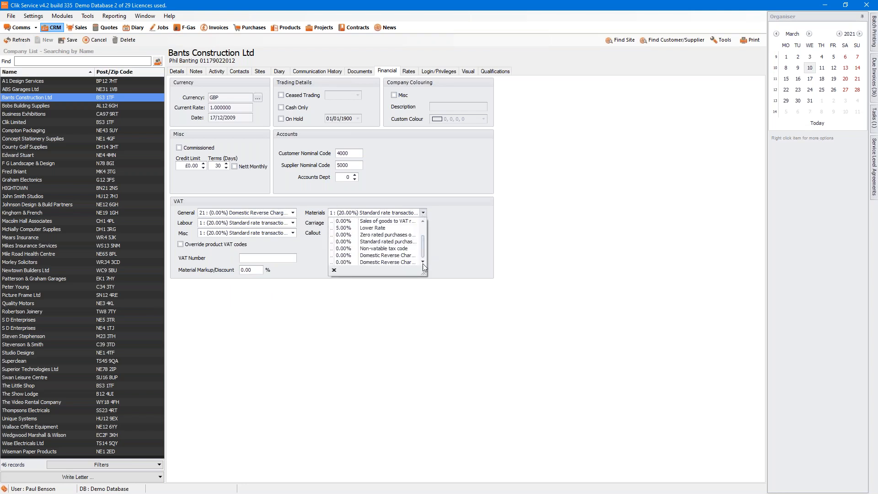
left_click_drag(422, 270, 529, 313)
left_click(451, 280)
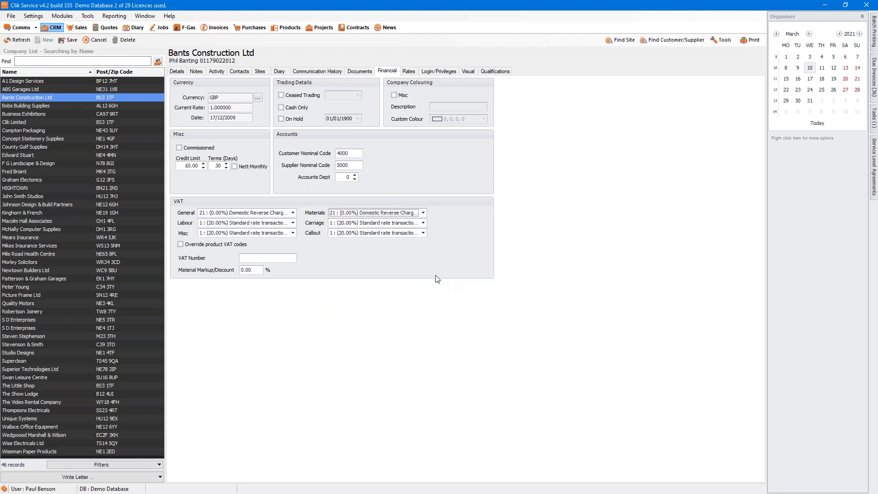
Set the customer's Labour and Carriage VAT codes to 21, Domestic Reverse Charge 20%.
left_click(293, 224)
left_click_drag(295, 244, 389, 324)
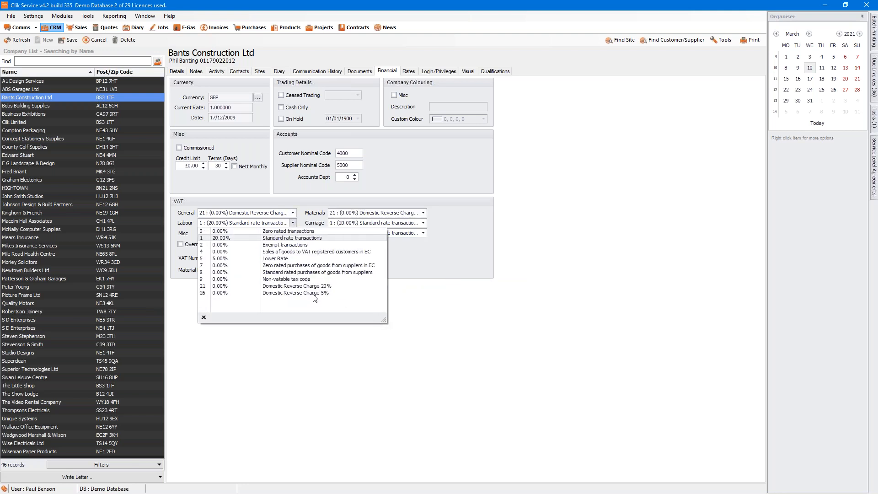
left_click(294, 291)
left_click(423, 223)
left_click_drag(424, 234, 424, 266)
left_click(409, 270)
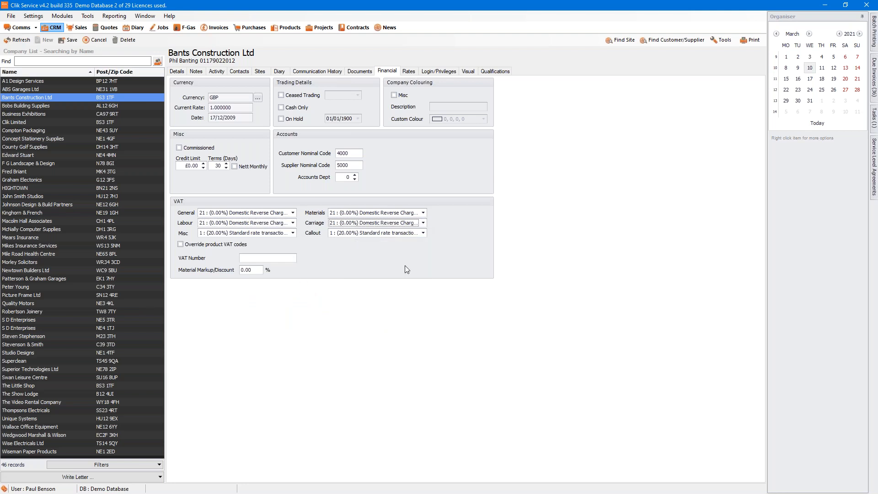
Set the customer's Misc VAT code to 21, Domestic Reverse Charge 20%.
left_click(293, 233)
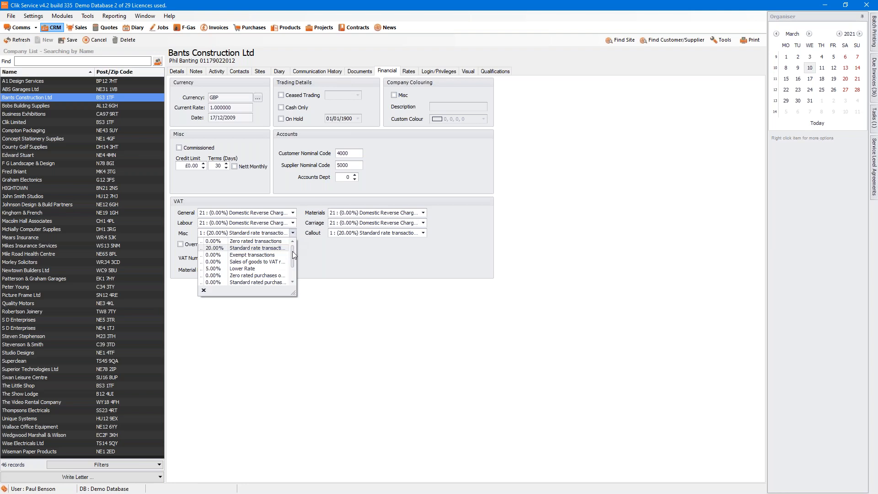
left_click_drag(293, 292, 347, 325)
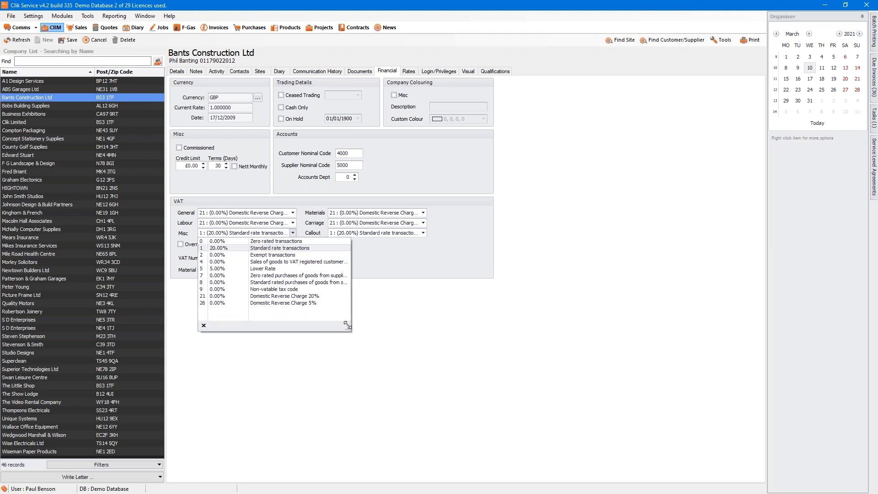
left_click(308, 297)
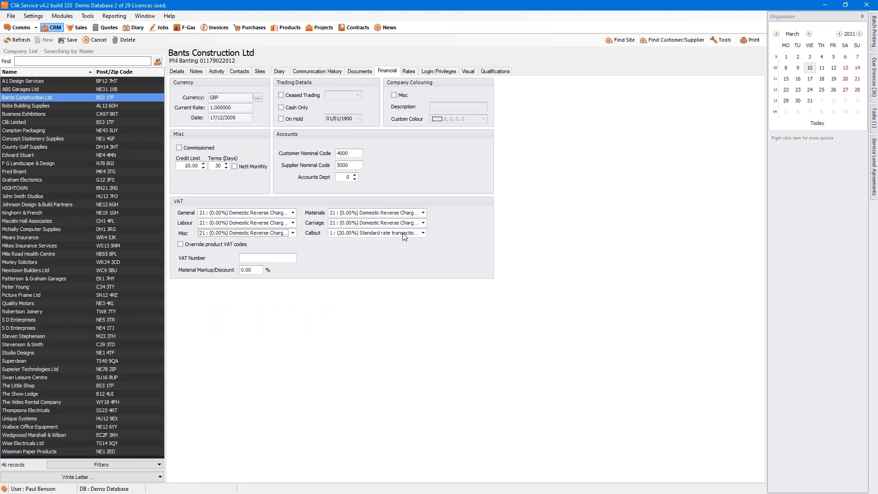
Set the customer's Callout VAT code to 21, Domestic Reverse Charge 20%, and enable overriding of product VAT codes.
left_click(424, 233)
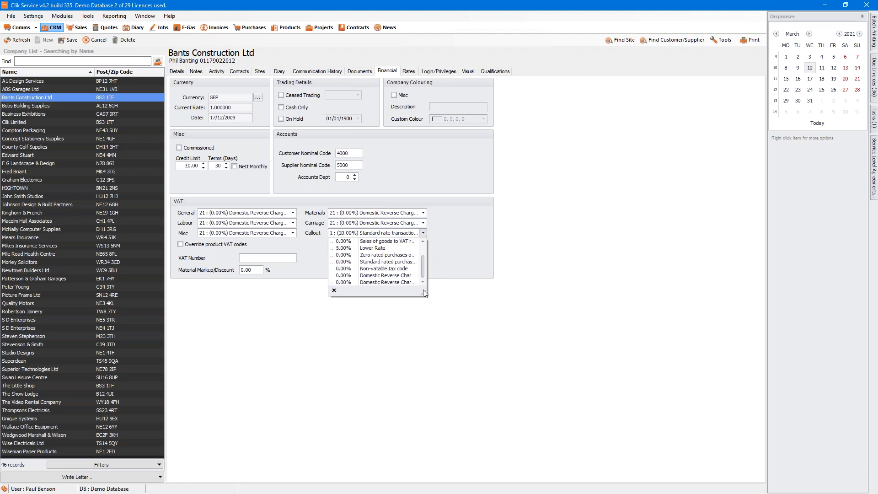
left_click_drag(424, 292, 511, 318)
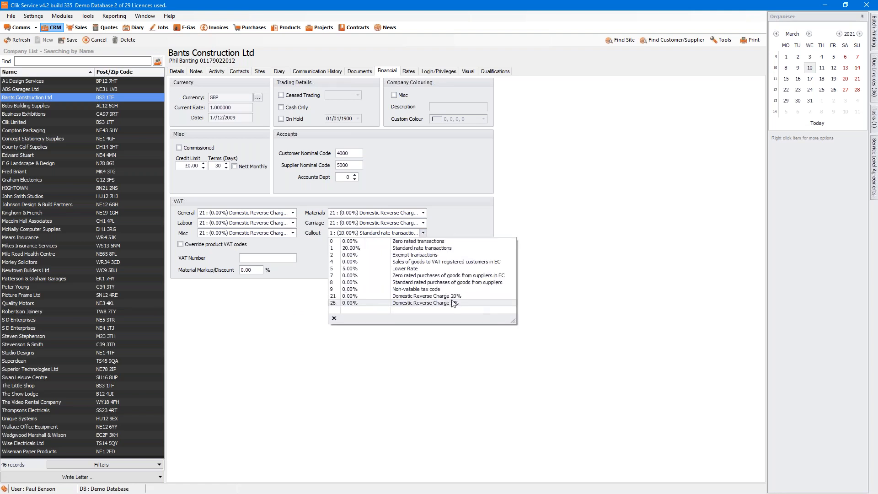
left_click(428, 296)
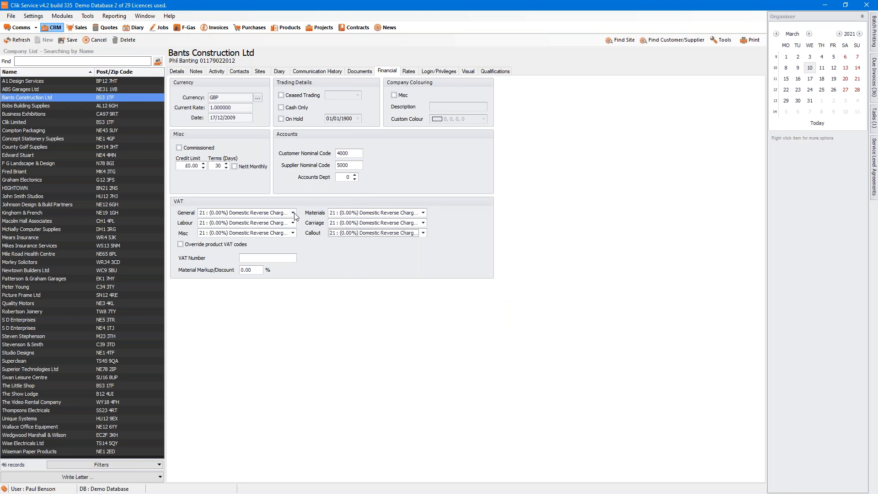
left_click(227, 247)
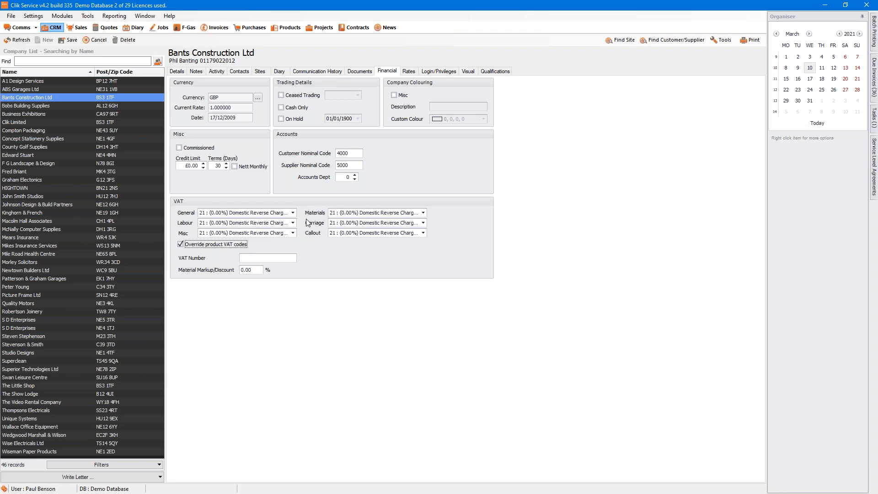
left_click(37, 98)
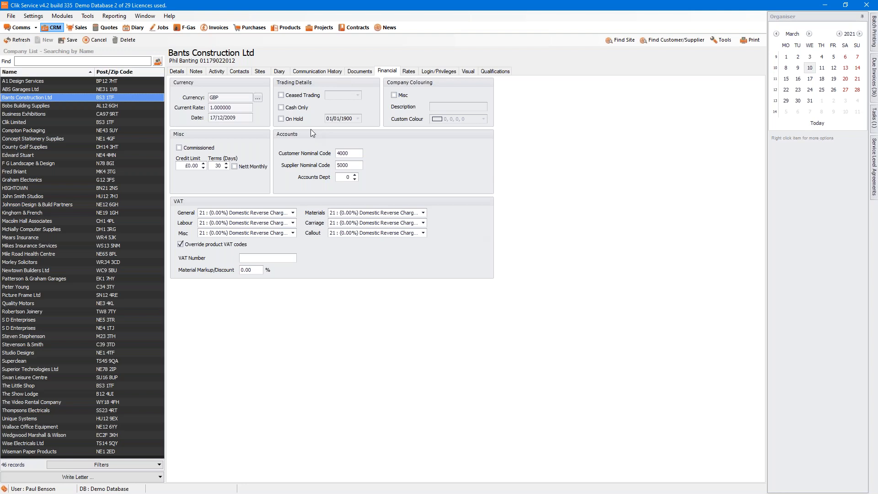
Examine the Domestic Reverse Charge tax codes 21 and 26 in the system's default tax codes and rates.
left_click(34, 19)
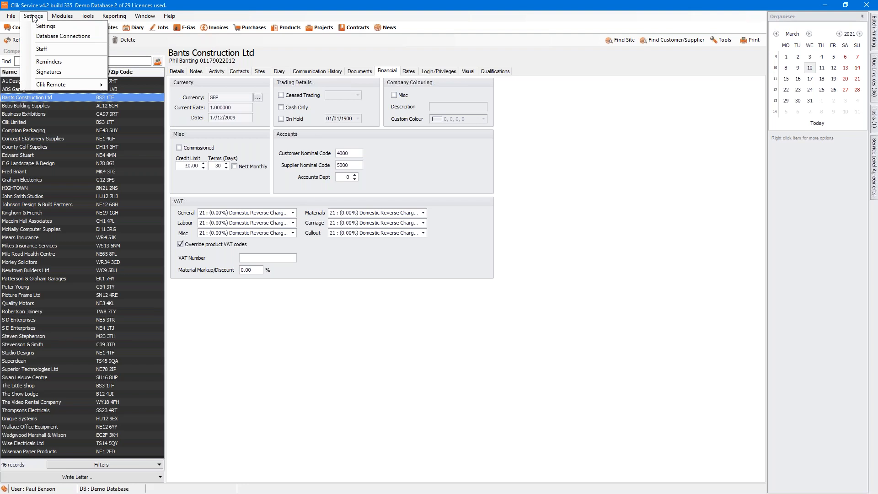
left_click(45, 26)
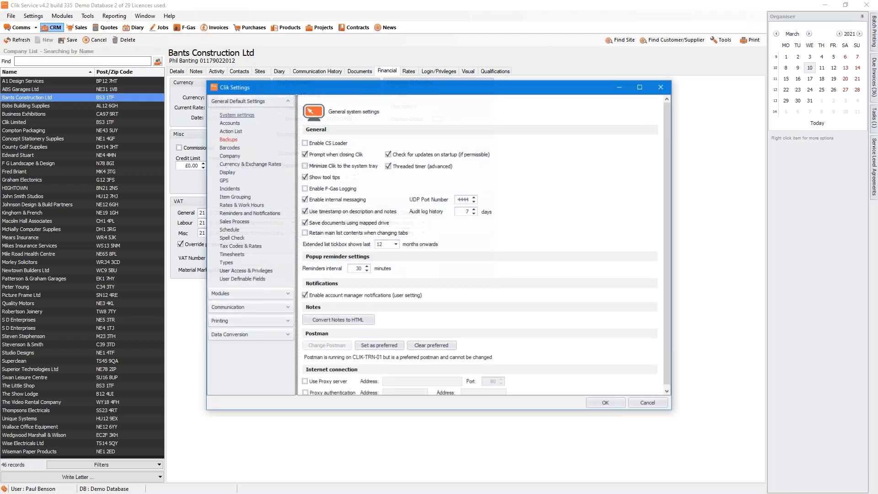
left_click(231, 247)
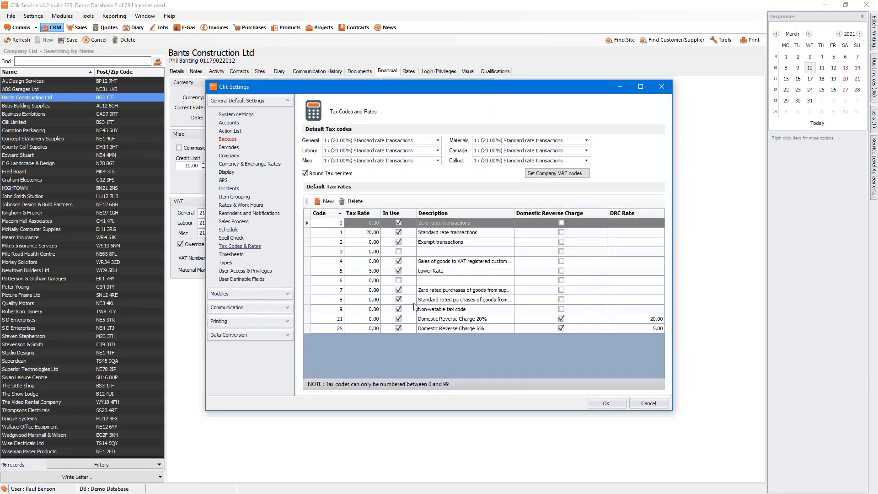
left_click(339, 319)
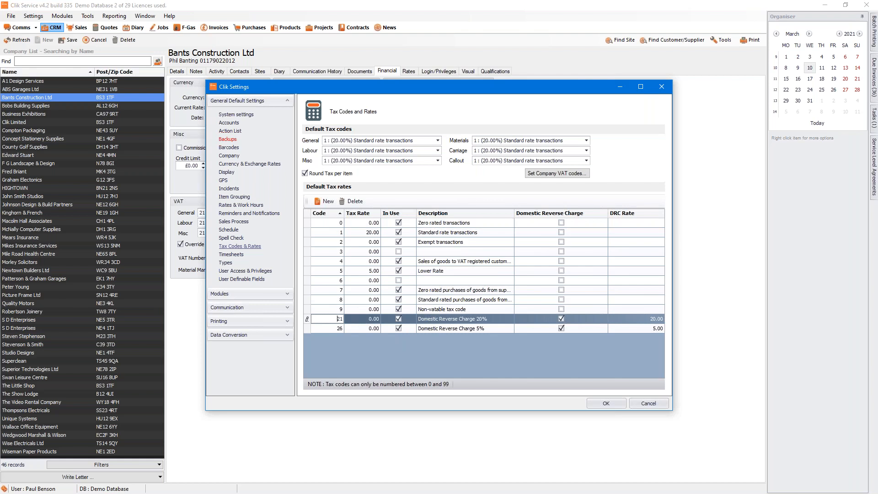
left_click(321, 330)
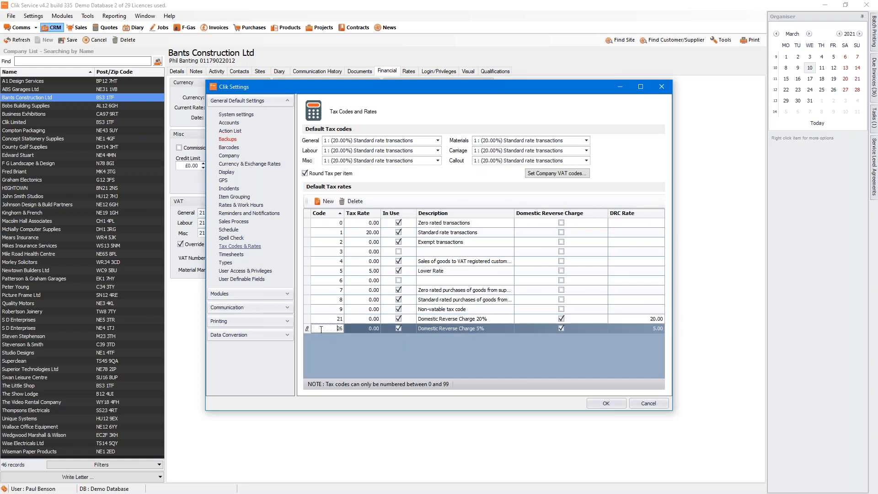
left_click(321, 322)
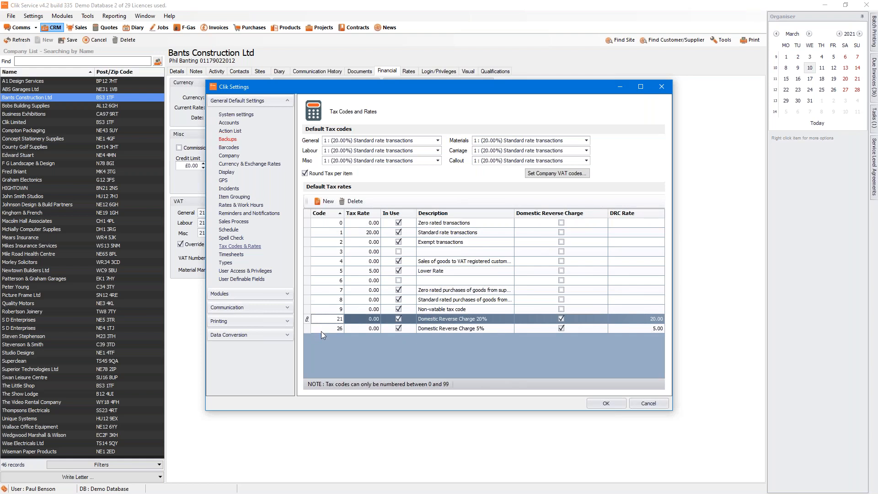
left_click(322, 329)
left_click(322, 323)
left_click(355, 329)
left_click(338, 320)
left_click(329, 327)
left_click(325, 319)
left_click(605, 404)
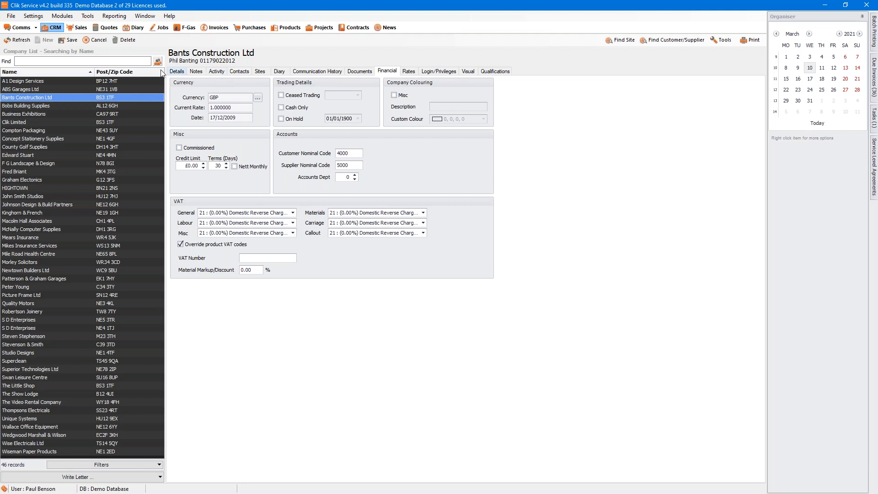
Show the sales invoices and credits of Bants Construction Ltd.
left_click(217, 72)
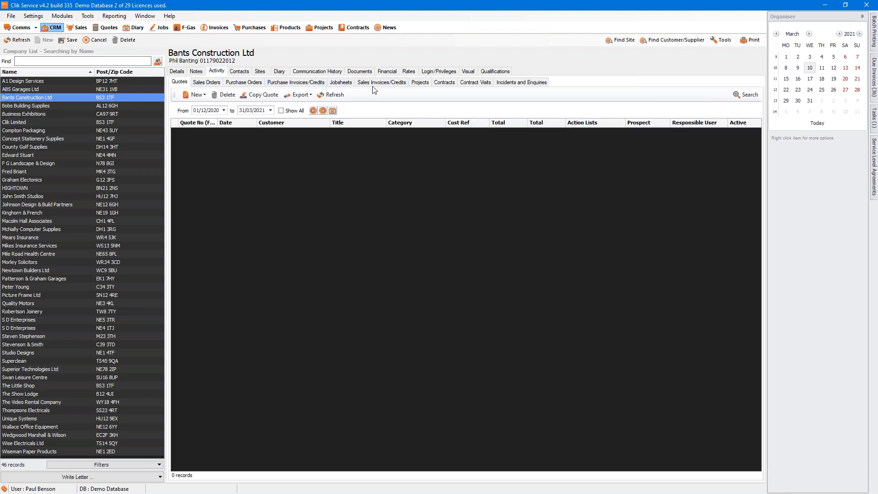
left_click(373, 84)
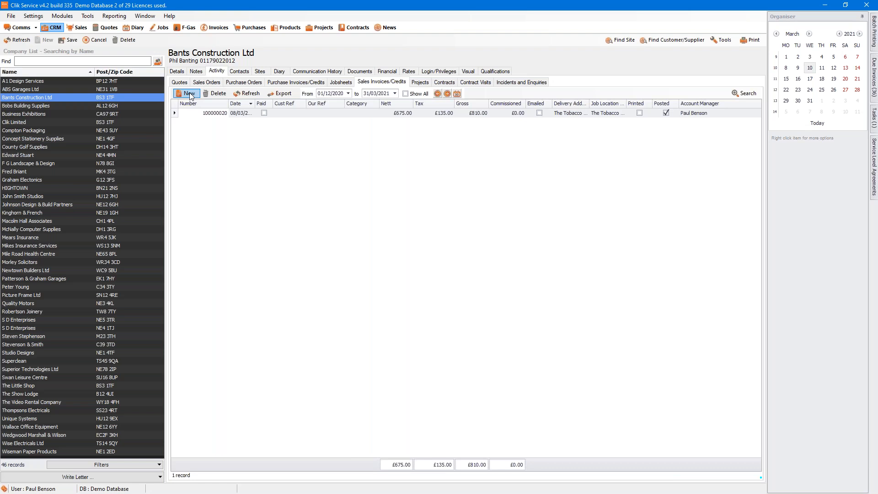
left_click(190, 95)
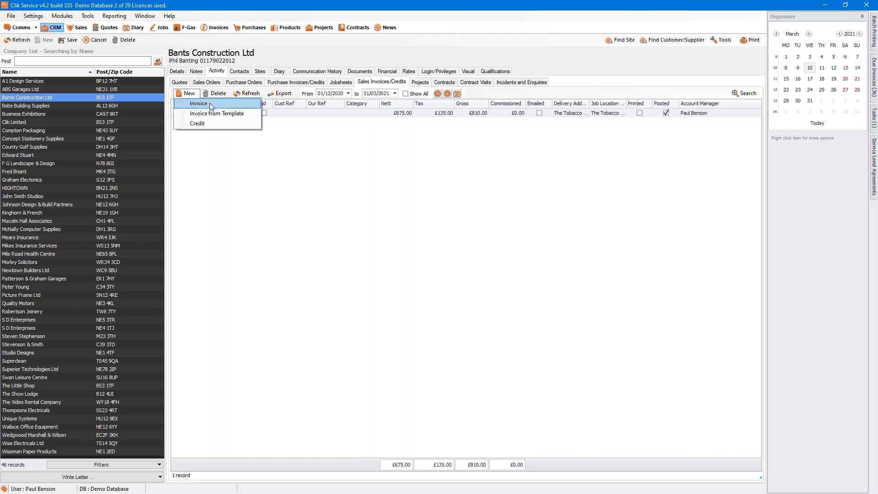
left_click(198, 103)
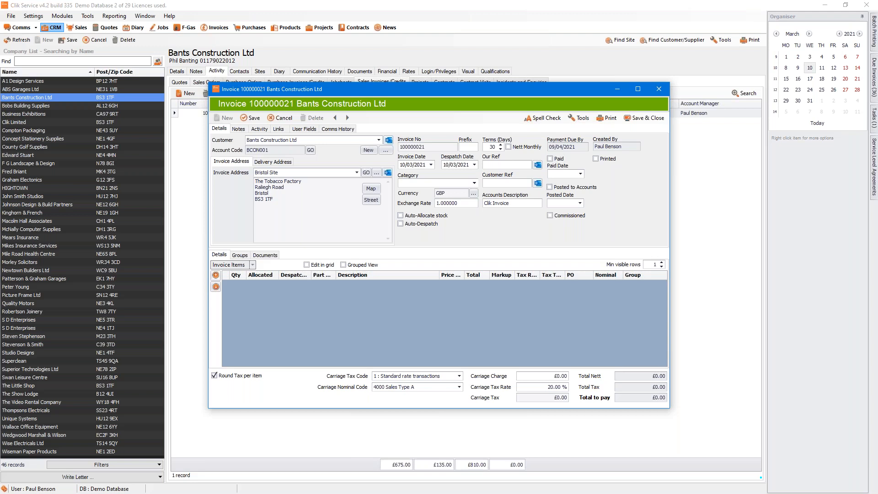
left_click(253, 265)
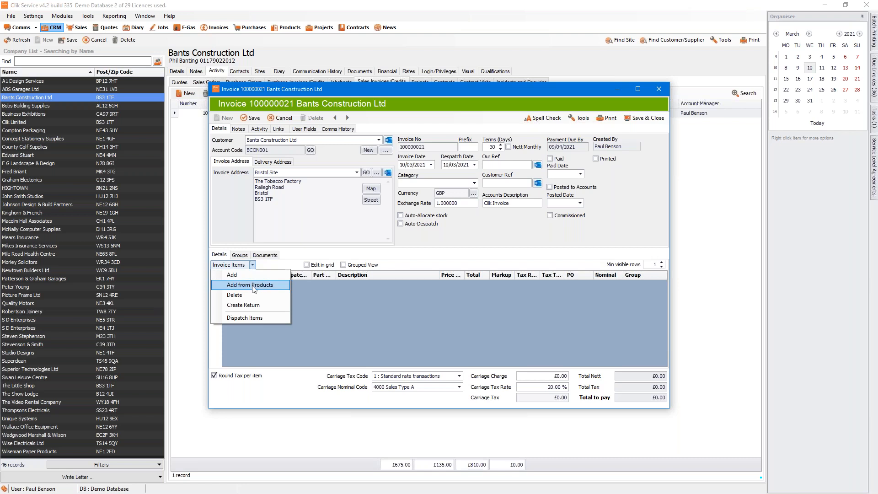
left_click(250, 285)
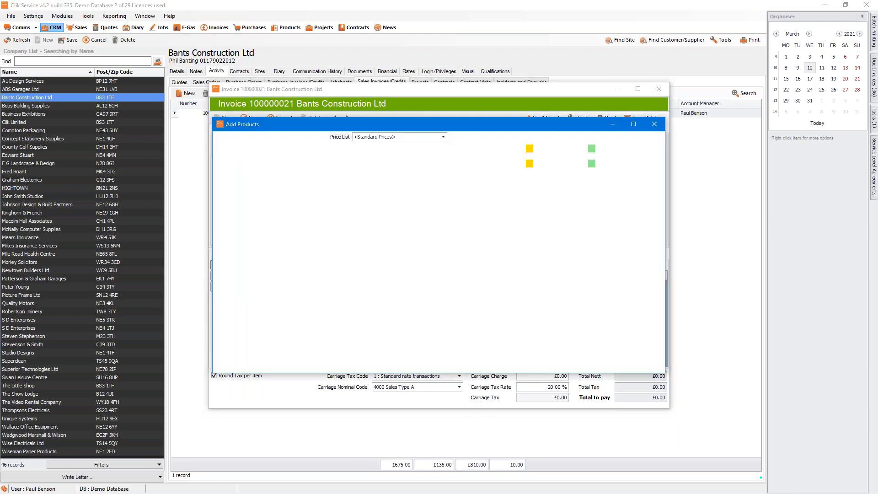
left_click(226, 184)
left_click(259, 194)
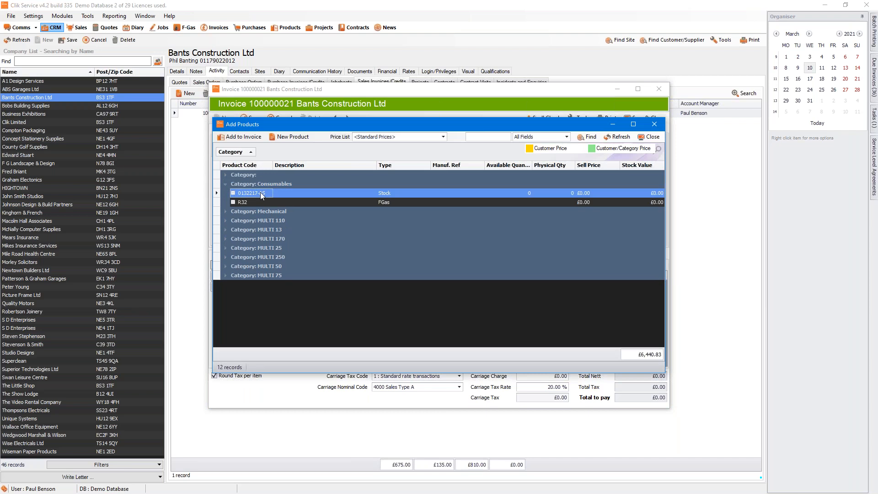
left_click(242, 138)
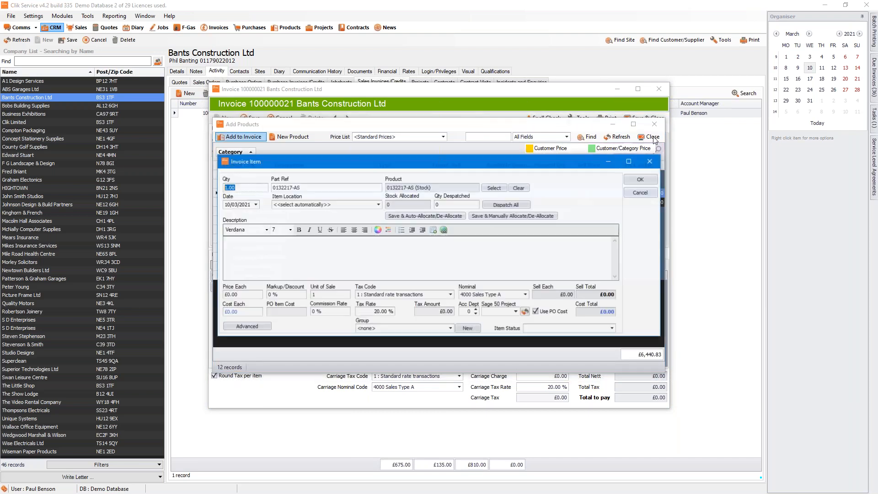
left_click(639, 180)
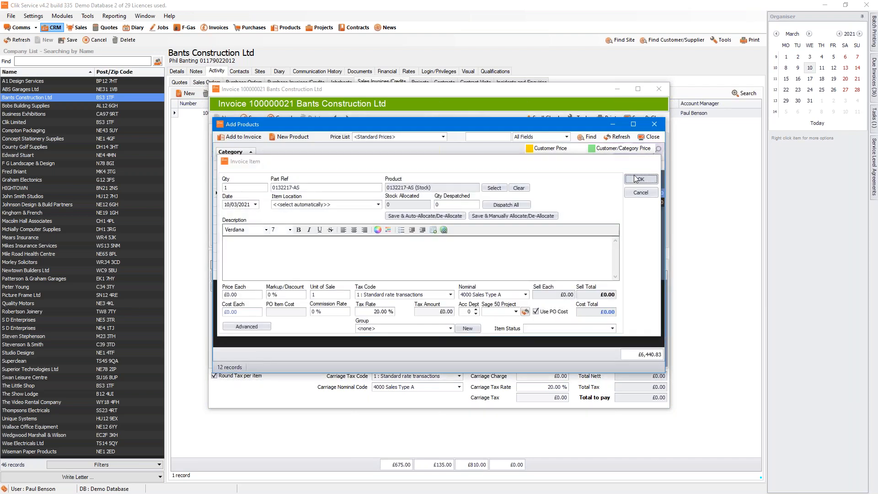
left_click(652, 138)
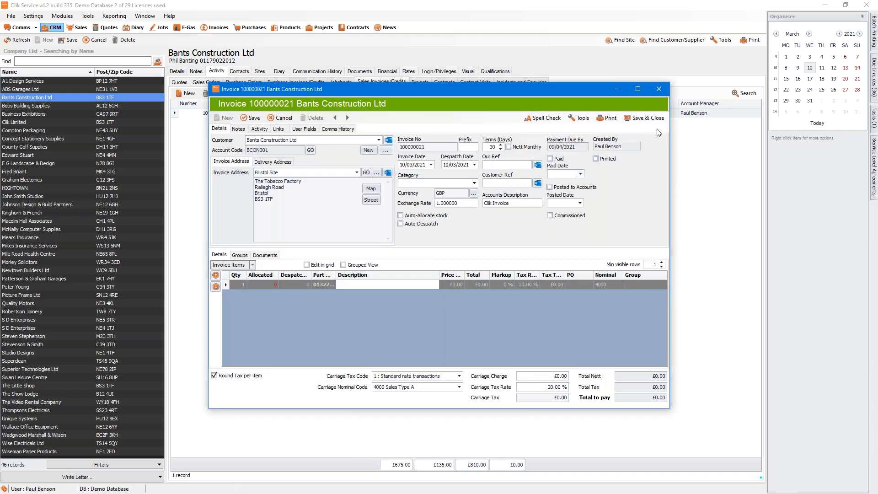
left_click(284, 118)
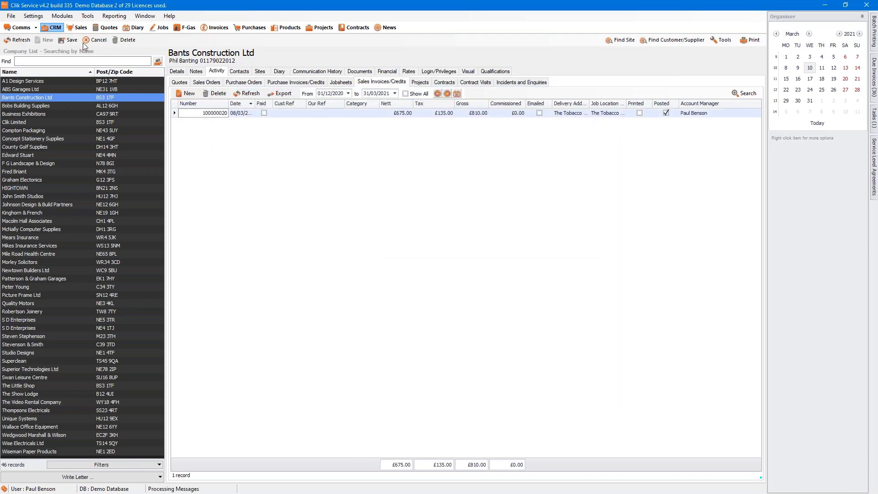
Save the customer's VAT changes and create a new blank sales invoice for Bants Construction Ltd.
left_click(187, 98)
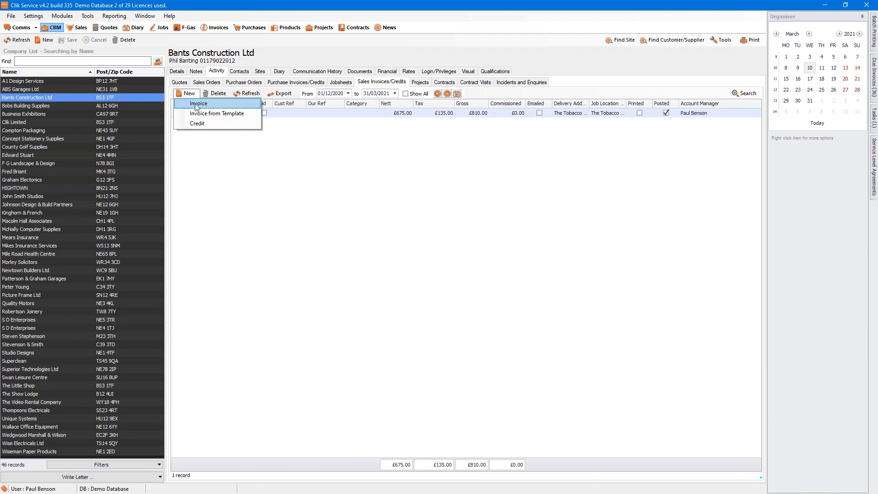
left_click(206, 105)
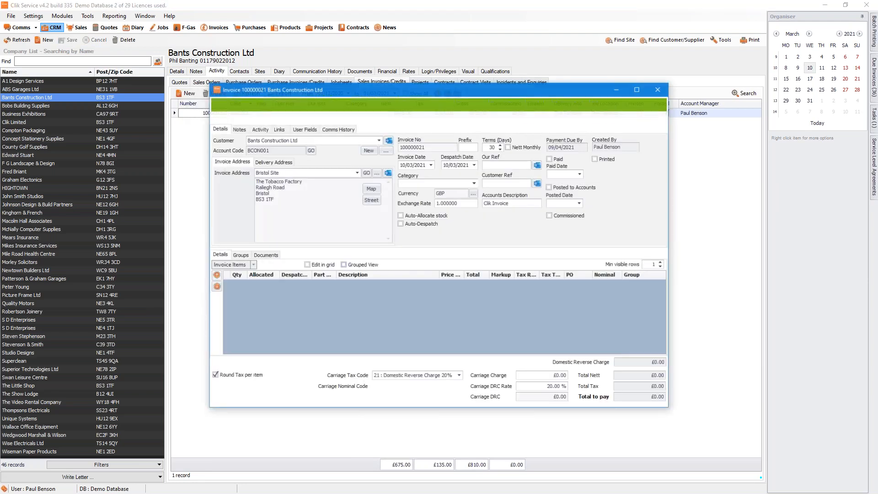
Add one MS170-250-STRUT from the product list to the invoice with tax code 21, Domestic Reverse Charge 20%.
left_click(252, 265)
left_click(247, 287)
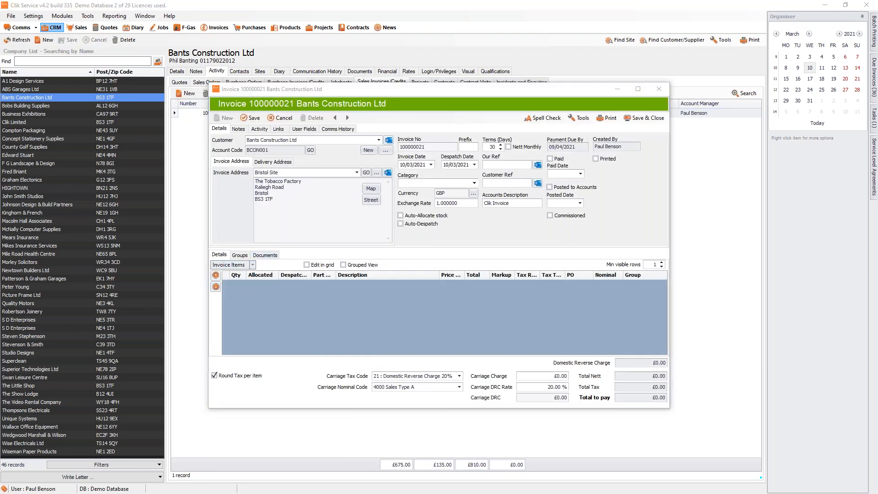
left_click(224, 220)
left_click(254, 231)
double_click(421, 228)
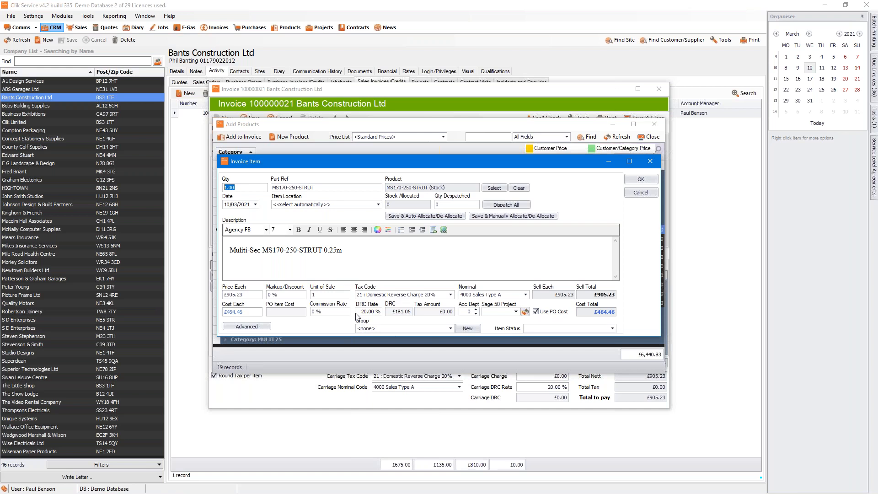
left_click(392, 311)
left_click(641, 180)
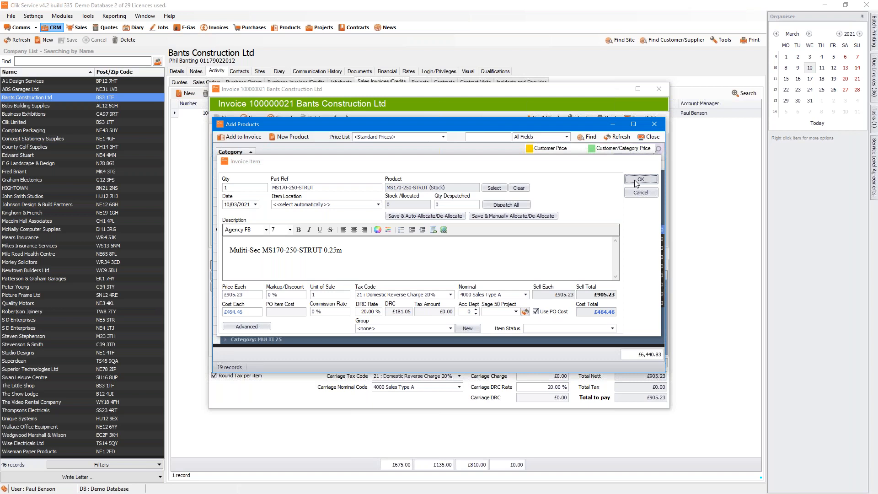
left_click(649, 137)
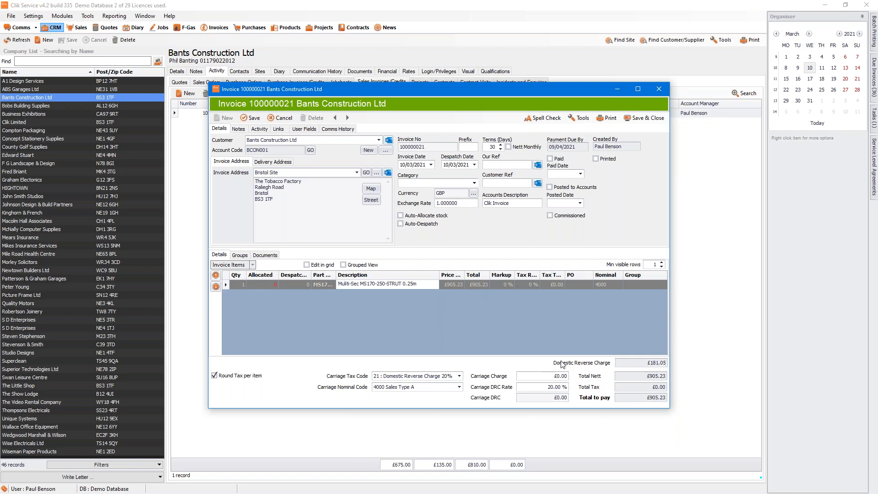
Check the invoice's Domestic Reverse Charge and Total Tax amounts and save the invoice.
left_click_drag(645, 364, 691, 365)
left_click(628, 387)
left_click(250, 118)
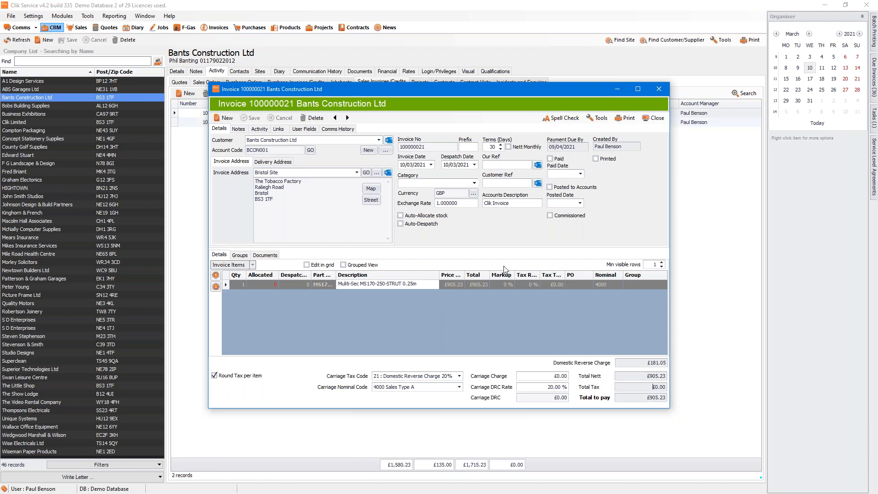
Post the saved invoice to accounts and dismiss the transfer report.
left_click(595, 118)
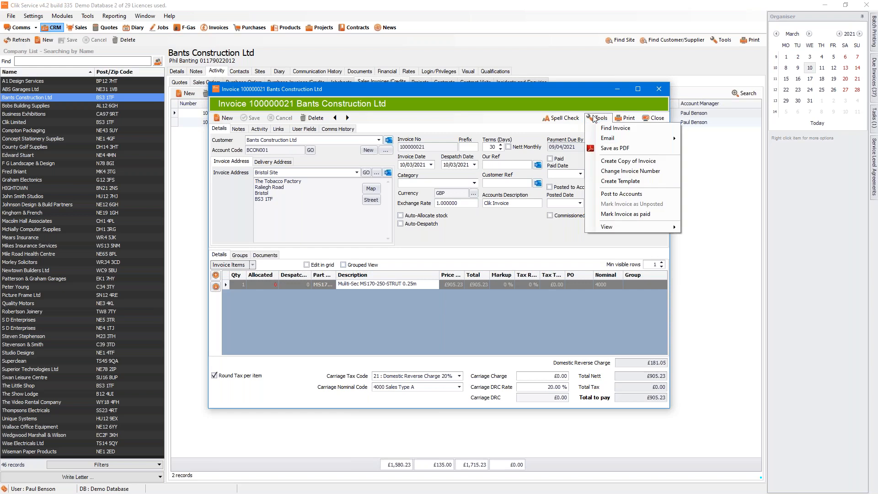
left_click(614, 195)
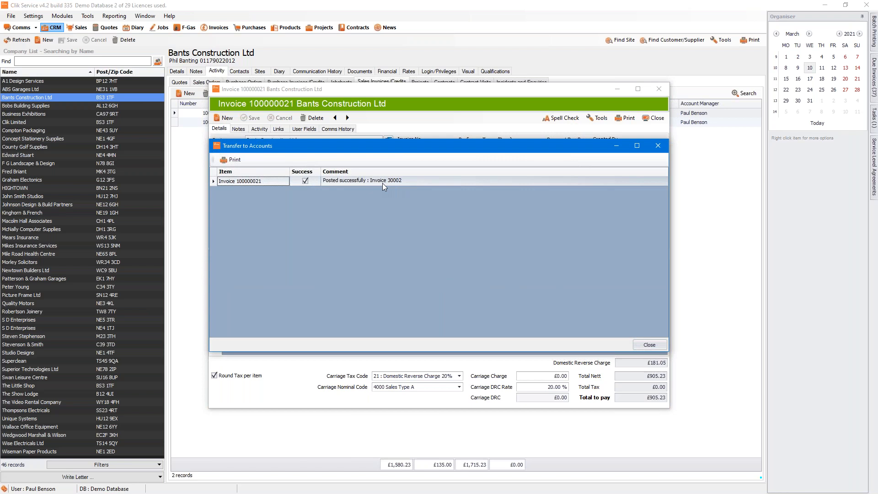
left_click(650, 345)
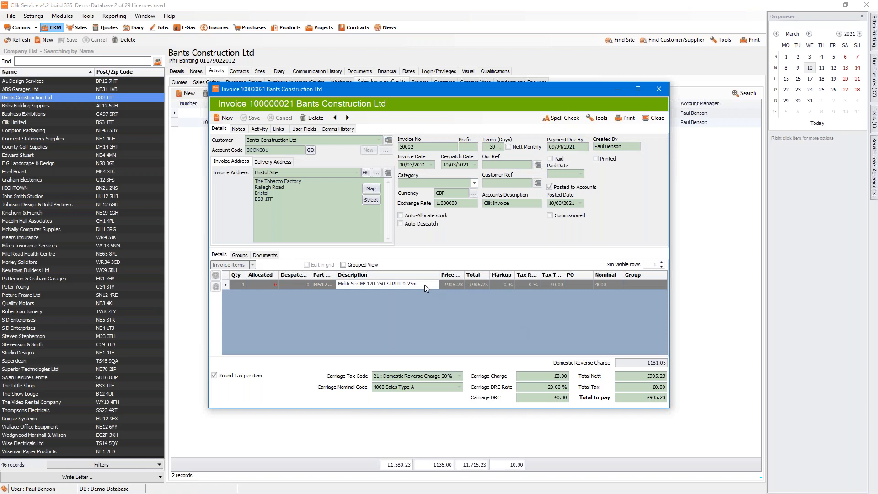
Preview the posted invoice with the DRC Invoice template, check its reverse charge text and totals, and close the preview.
left_click(380, 295)
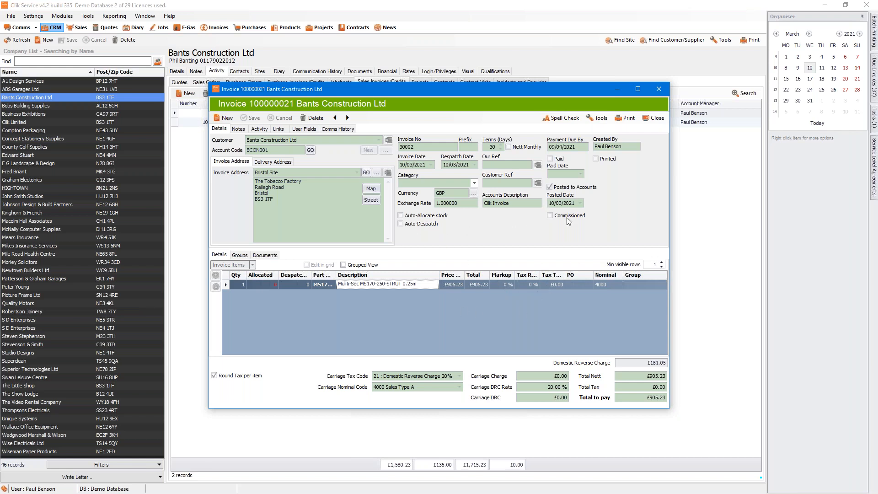
left_click(626, 118)
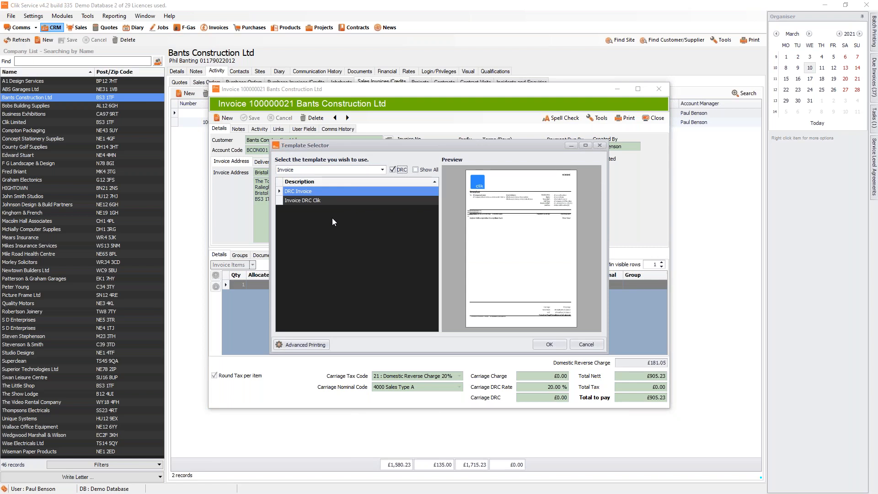
left_click(316, 201)
left_click(312, 193)
left_click(550, 344)
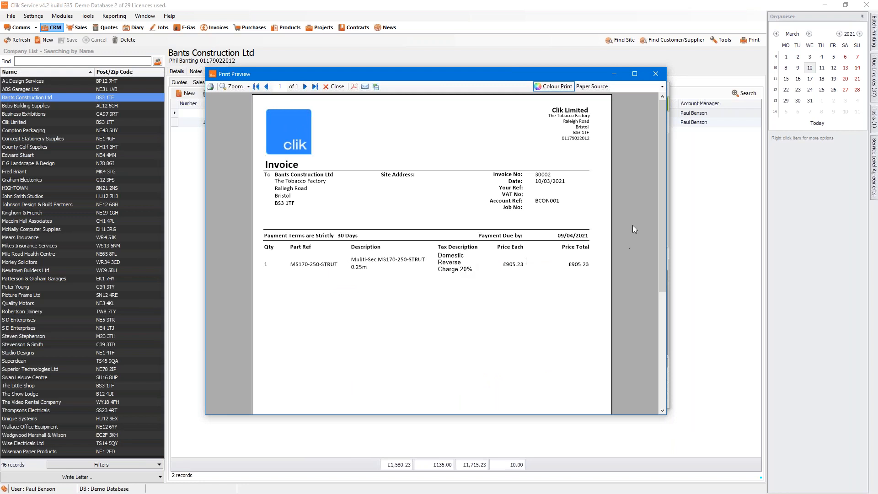
left_click_drag(663, 210, 641, 336)
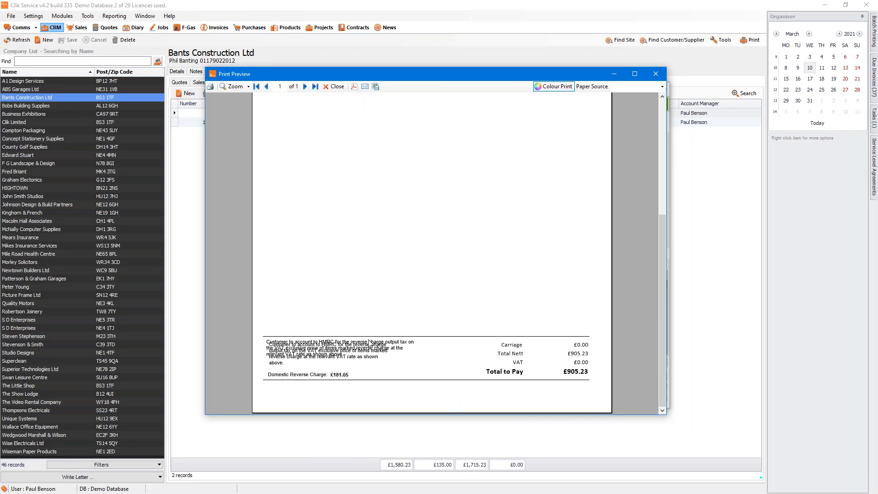
left_click(654, 75)
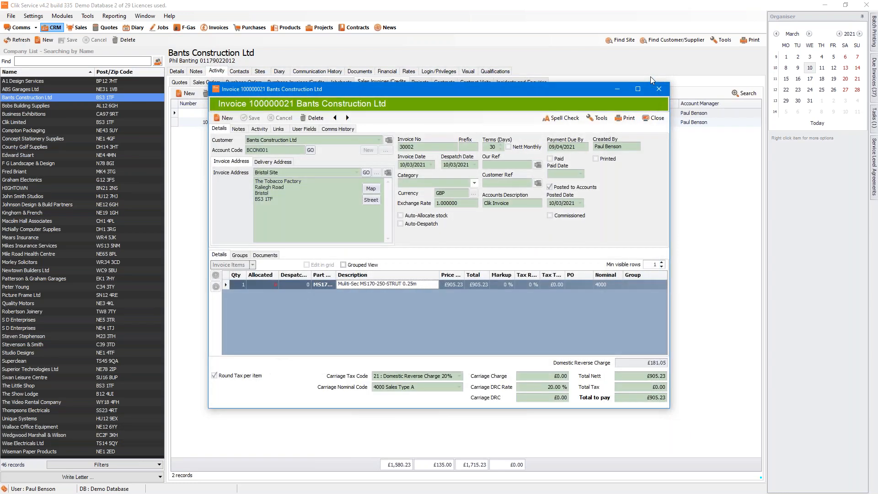
key("Escape")
Preview the invoice with the Invoice DRC Clik template, check its footer, and close both the preview and the invoice.
left_click(627, 118)
left_click(301, 200)
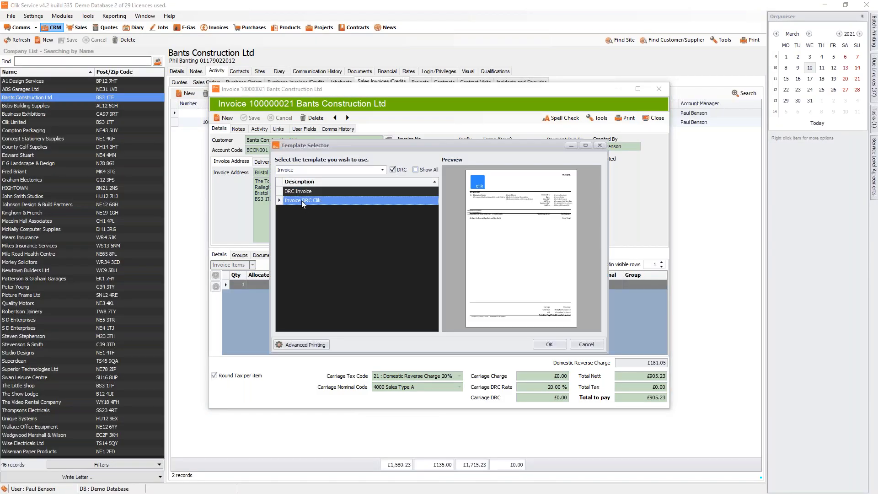
left_click(547, 345)
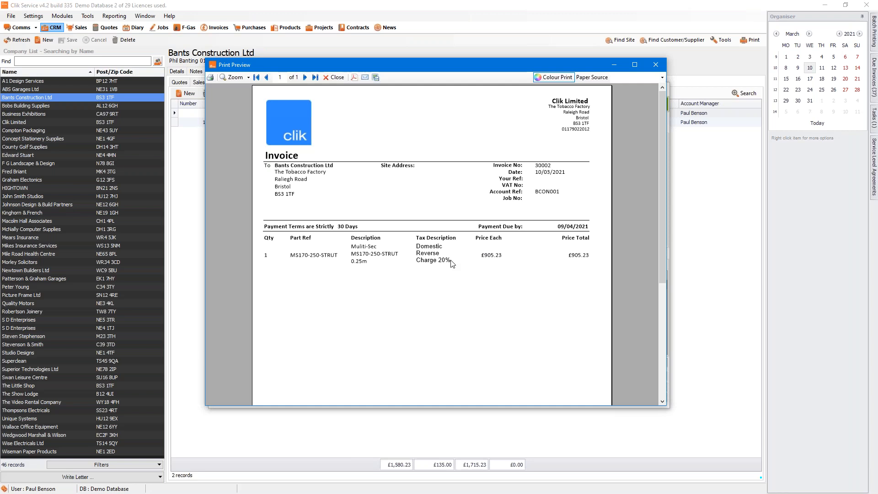
left_click_drag(660, 195, 312, 312)
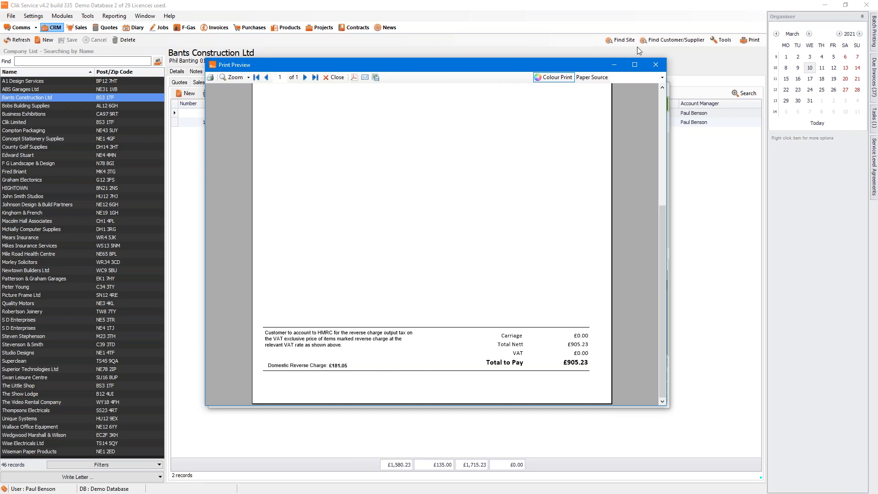
left_click(660, 65)
left_click(660, 118)
Review the Domestic Reverse Charge codes and rates in the Tax Codes & Rates settings and close the settings.
left_click(34, 16)
left_click(44, 28)
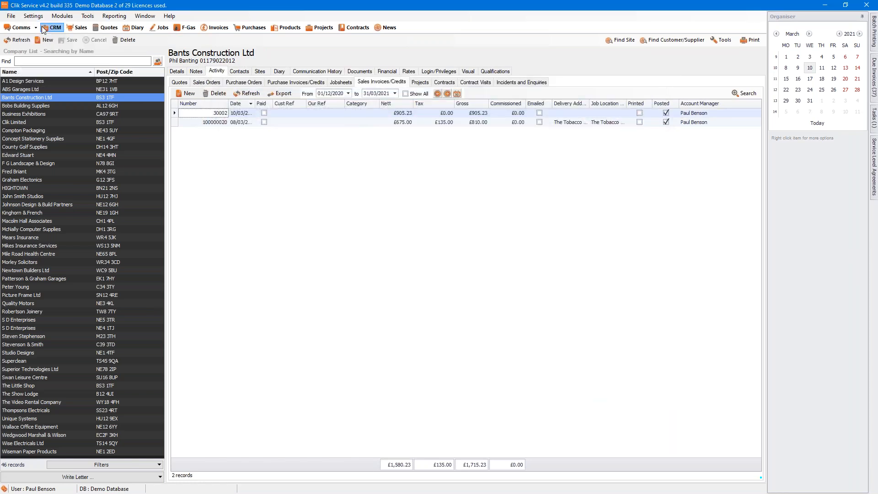
left_click(239, 247)
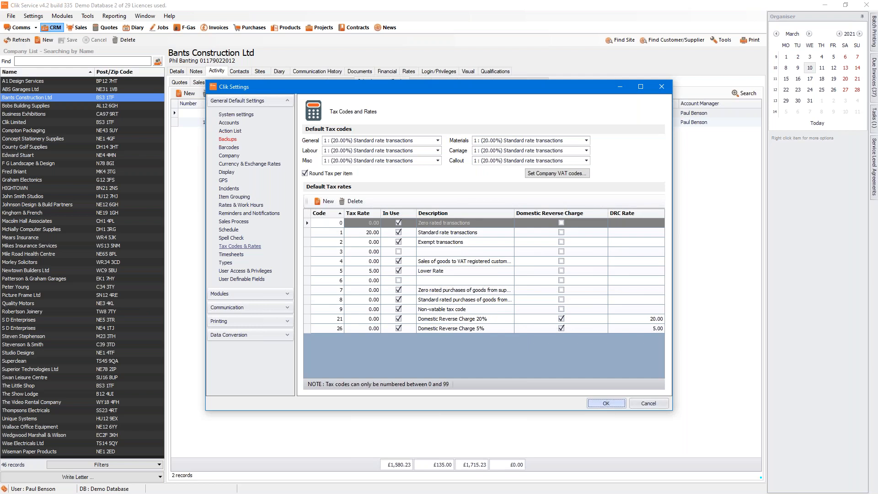
left_click(607, 403)
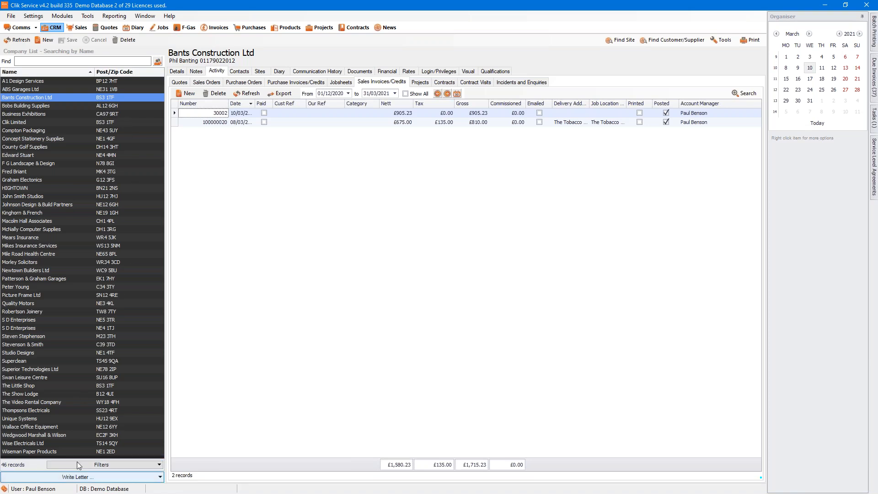
Look over the general system settings and the Modules categories, and leave the settings without making changes.
left_click(36, 22)
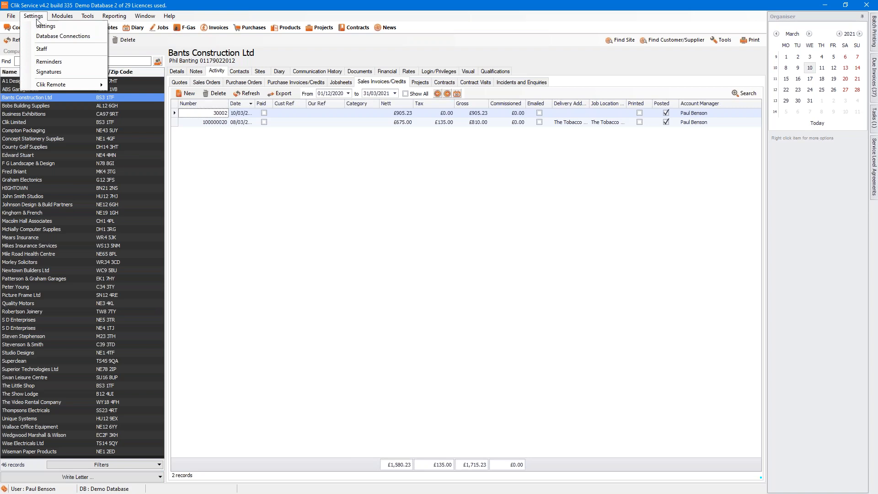
left_click(42, 29)
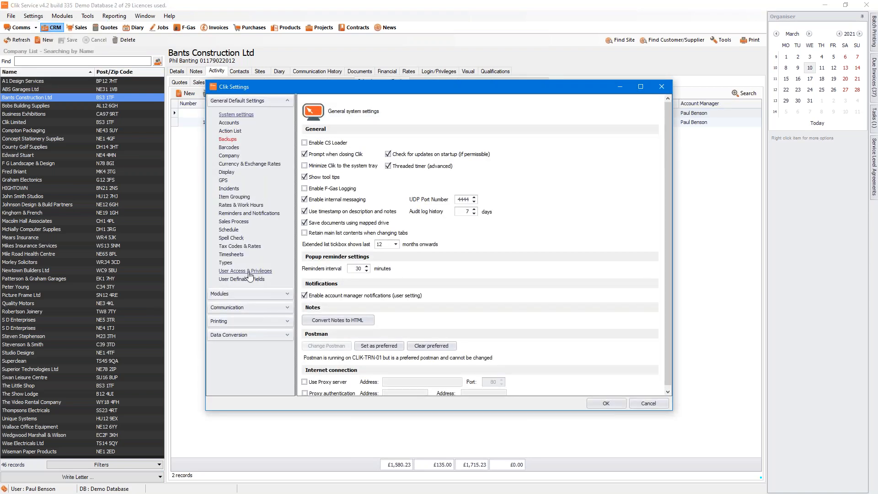
left_click(287, 295)
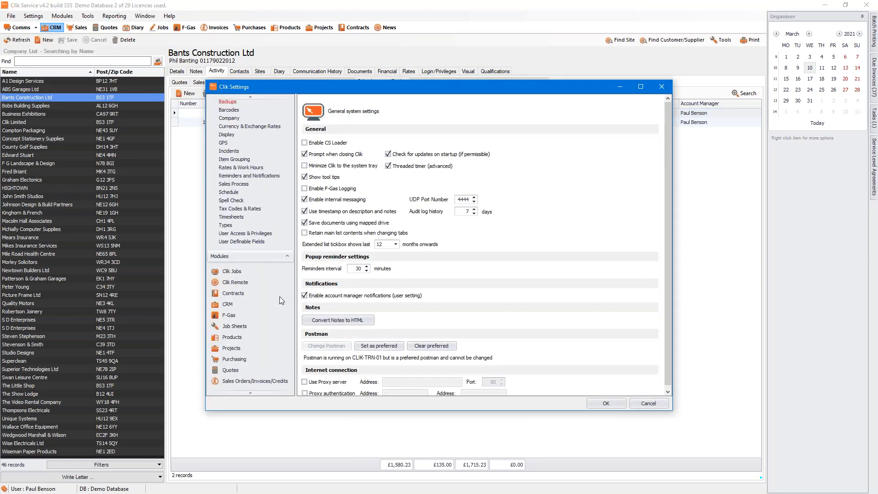
left_click(287, 257)
left_click(638, 405)
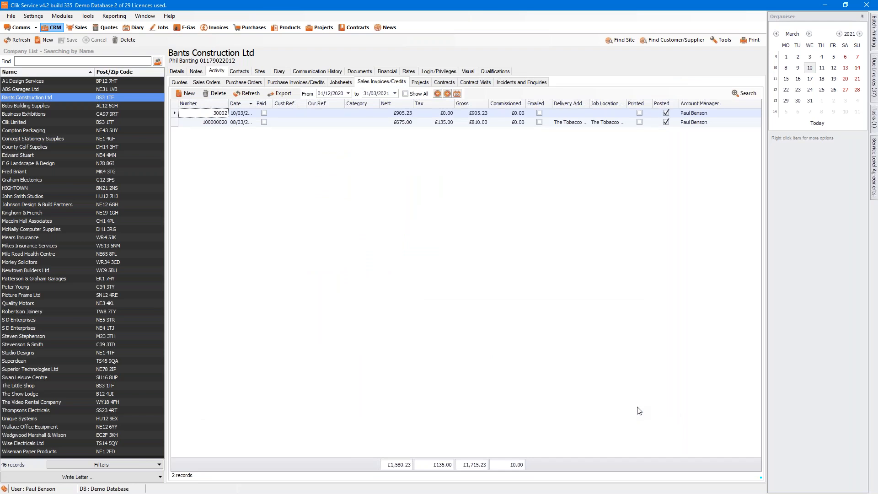
Examine the Clik Service login privileges of the second-to-last staff member, including the Admin and Printing categories, and close the staff records.
left_click(33, 17)
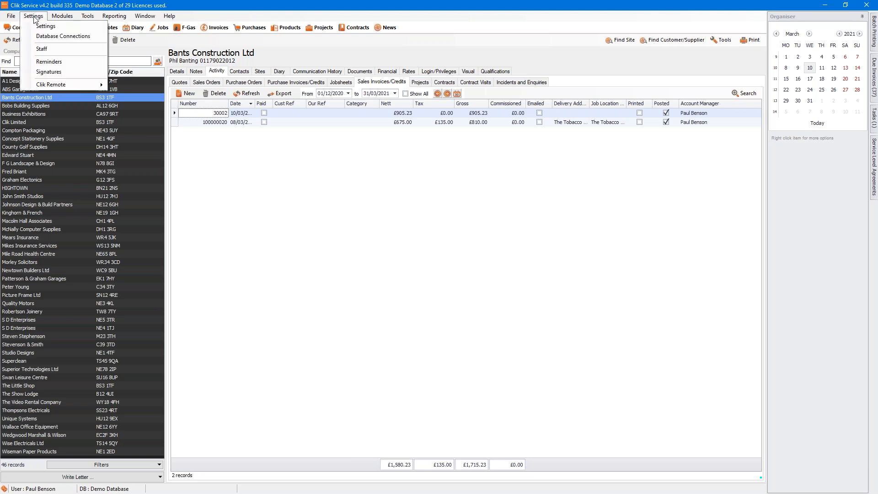
left_click(53, 55)
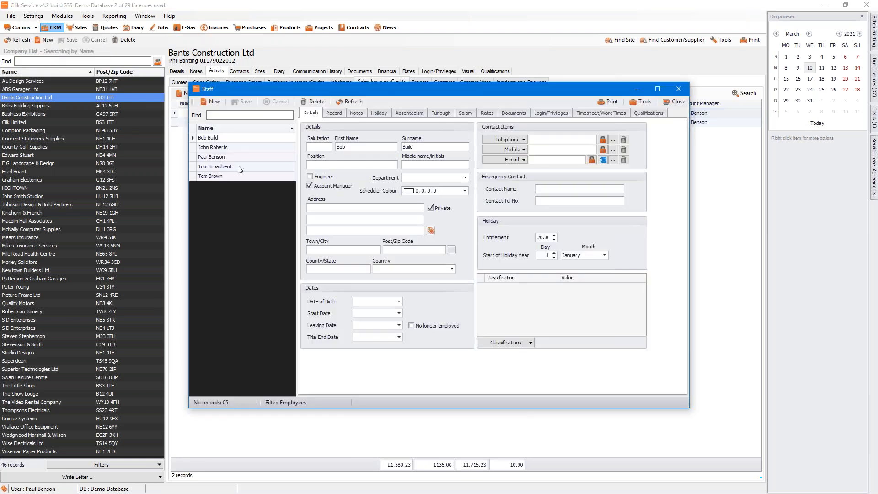
left_click(241, 169)
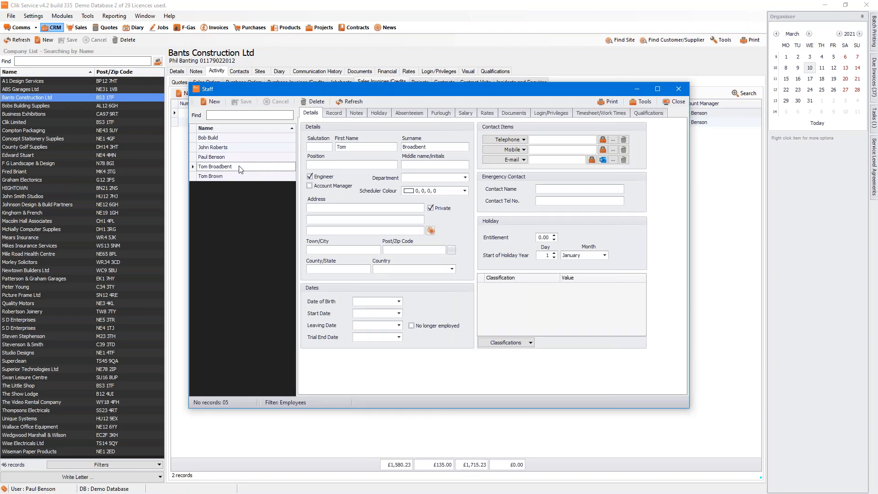
left_click(544, 115)
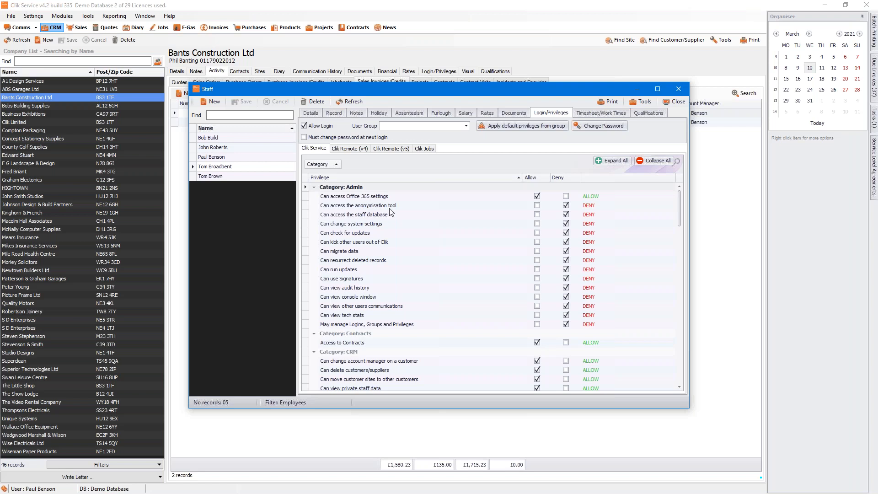
left_click_drag(679, 199, 679, 273)
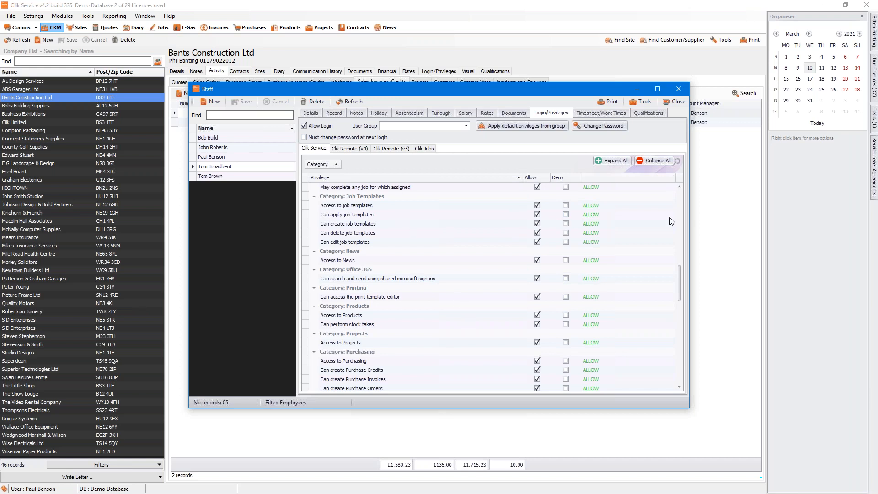
left_click_drag(679, 276, 685, 193)
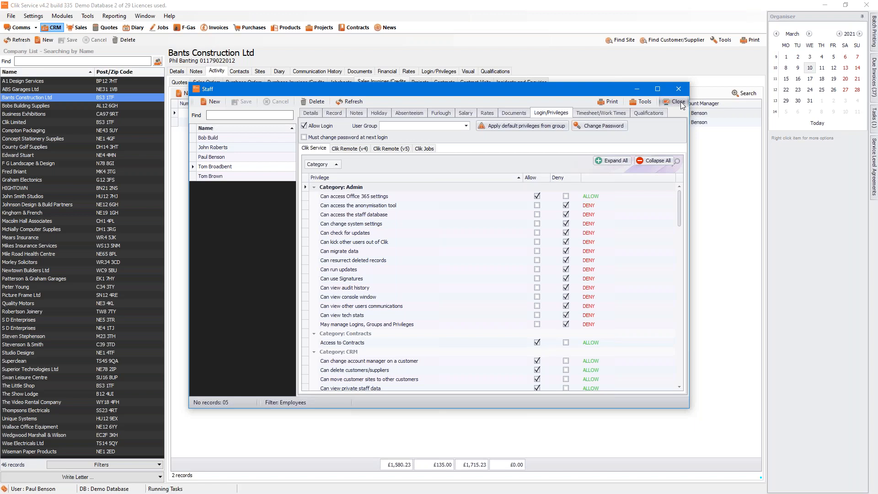
left_click(681, 101)
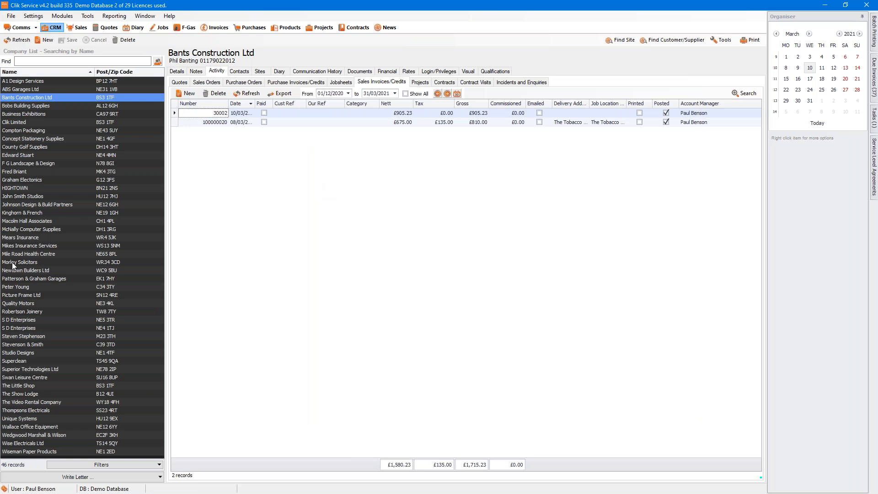
Switch to the restricted user's Clik Service session, try to open the system settings, and dismiss the login request.
key("alt+Tab")
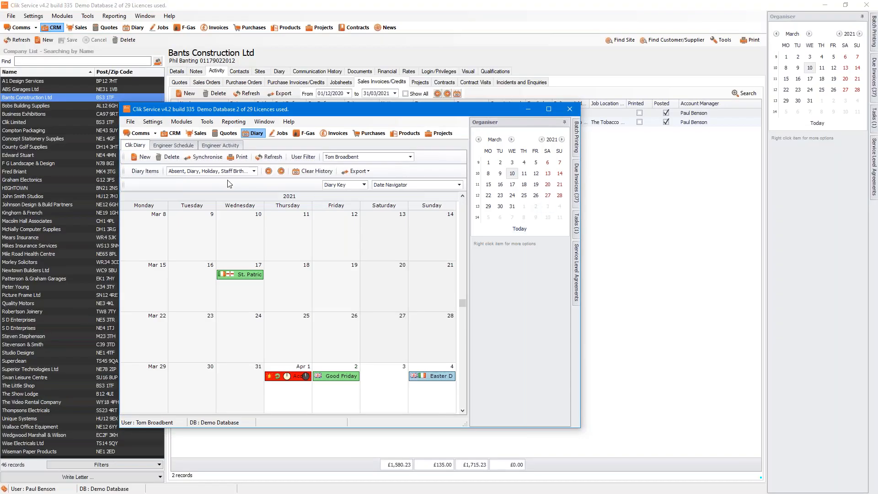
left_click(172, 133)
left_click(549, 110)
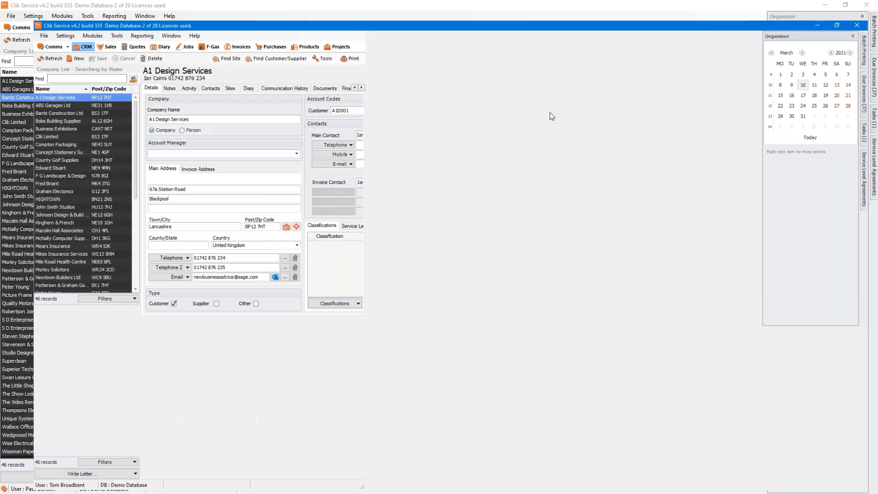
left_click(33, 17)
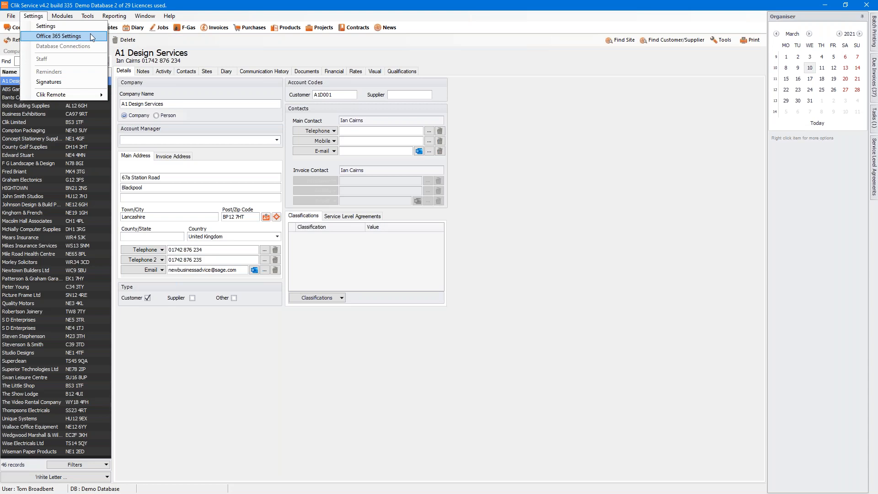
left_click(57, 26)
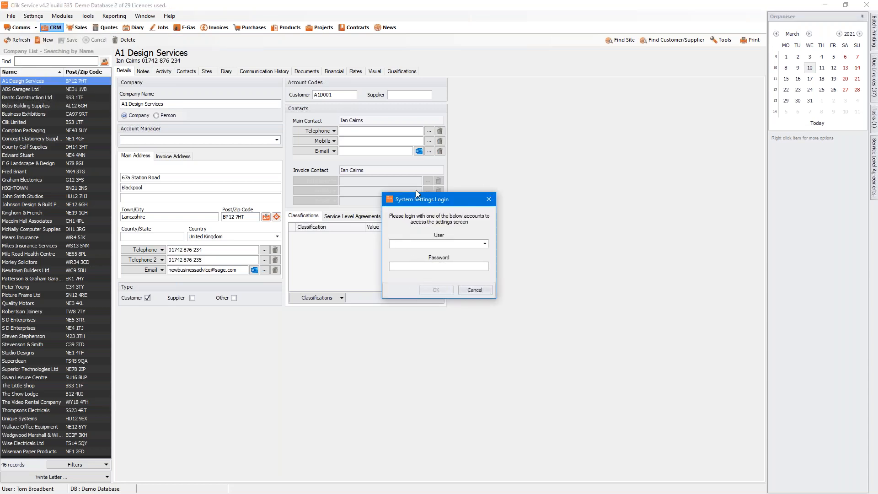
left_click_drag(399, 199, 148, 122)
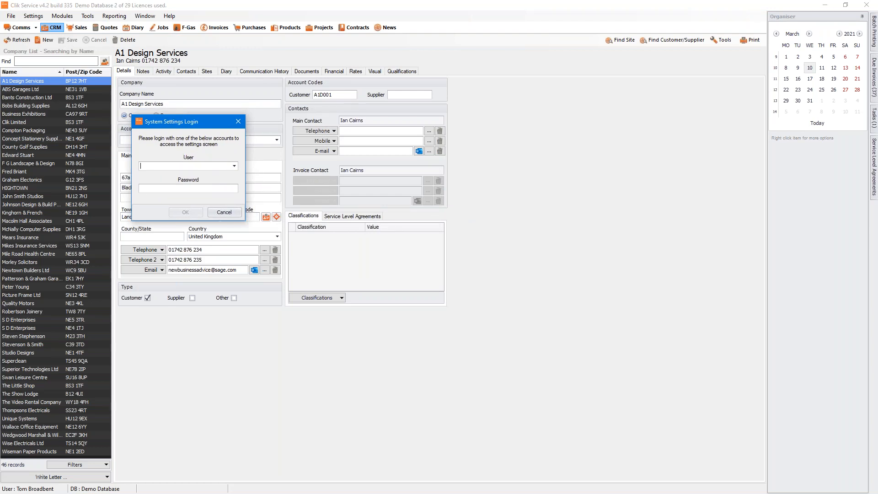
left_click(238, 123)
left_click(34, 16)
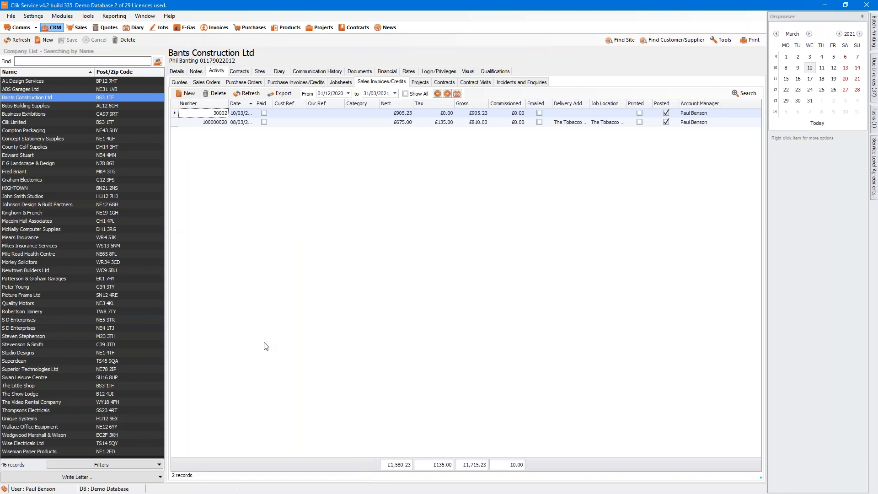
Open the Office 365 communication settings in the administrator's Clik Service session.
left_click(37, 18)
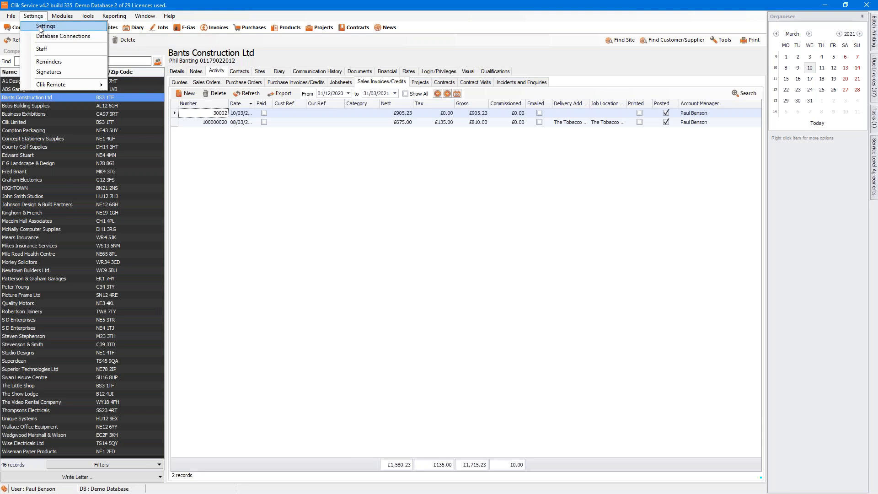
left_click(44, 26)
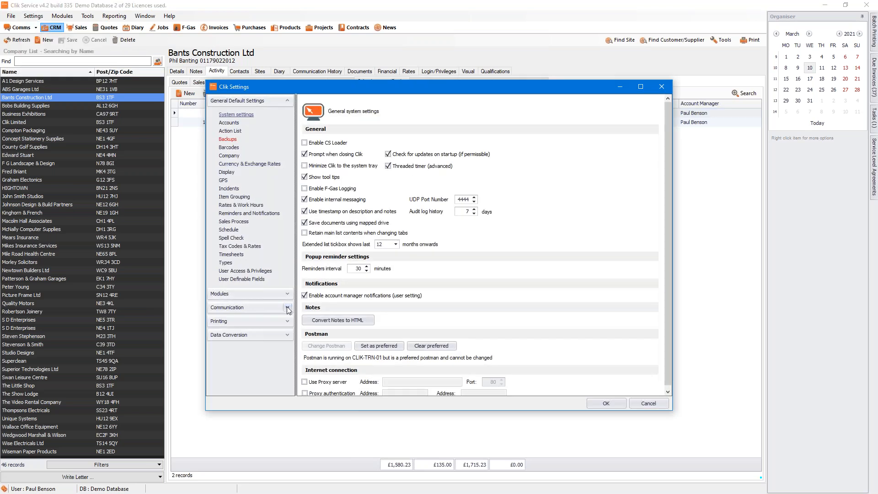
left_click(285, 307)
left_click(228, 338)
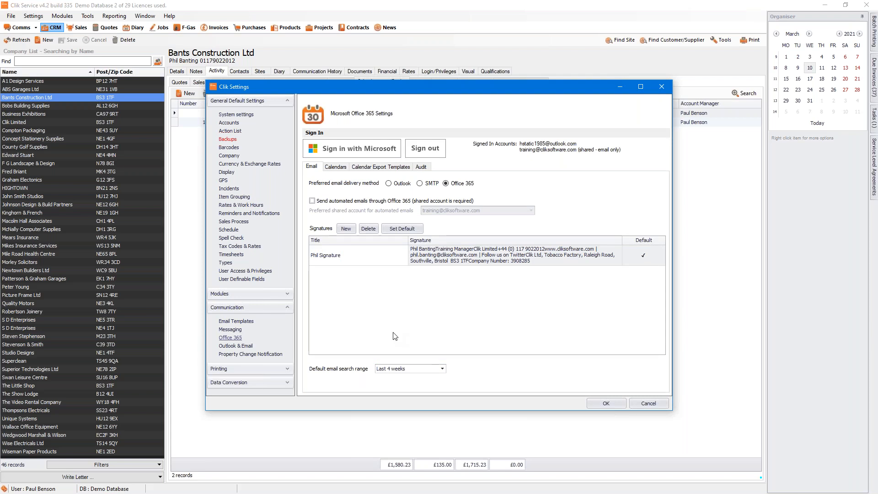
Start a Microsoft sign-in for the current user only, view the account choices, and close the sign-in without picking one.
left_click(340, 152)
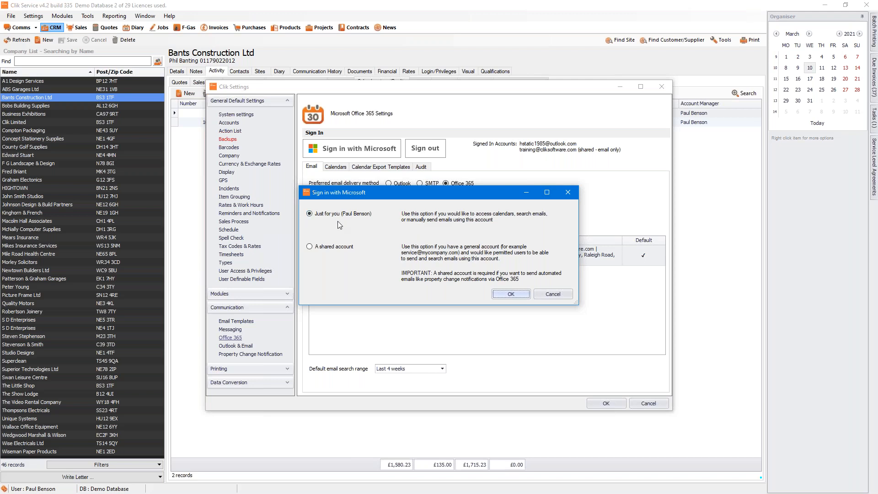
left_click(506, 296)
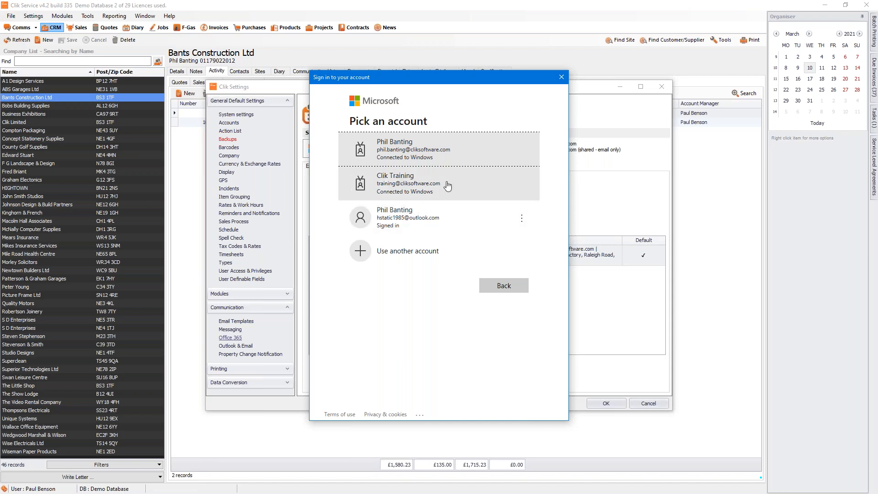
left_click(561, 77)
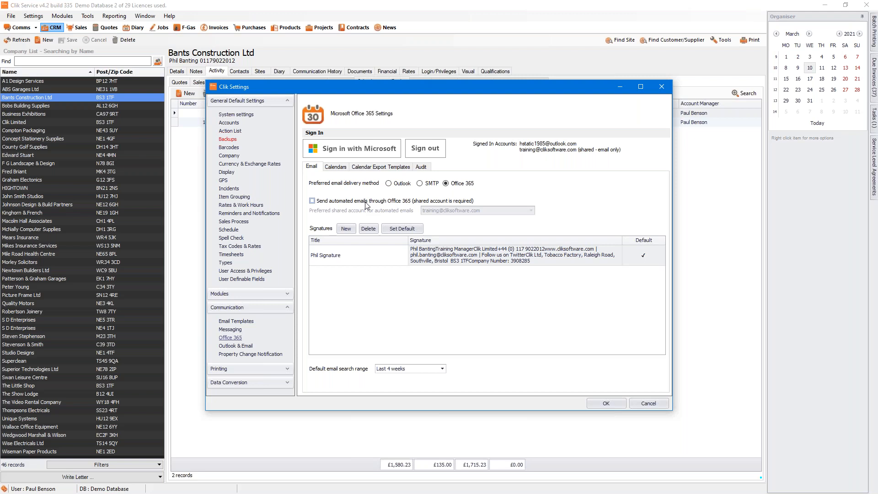
Enable sending automated emails through Office 365 using the shared account.
left_click(314, 202)
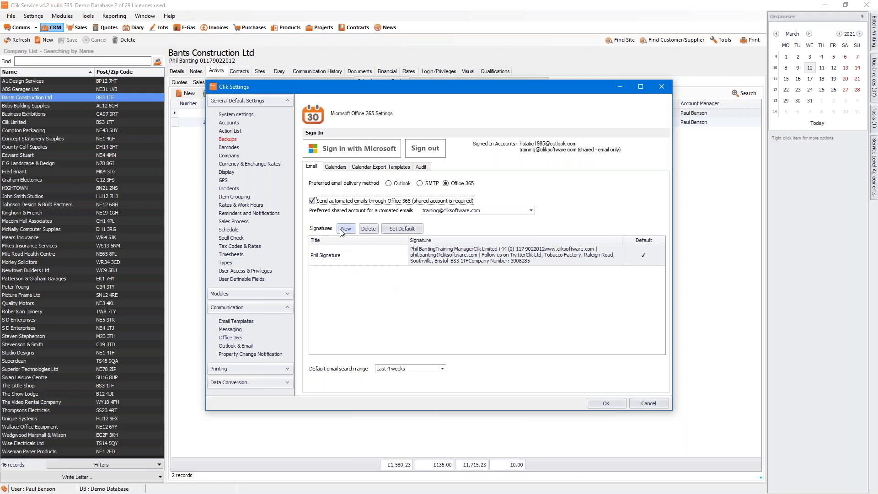
Open the existing default email signature to review its content and formatting options, closing it without changes.
left_click(442, 253)
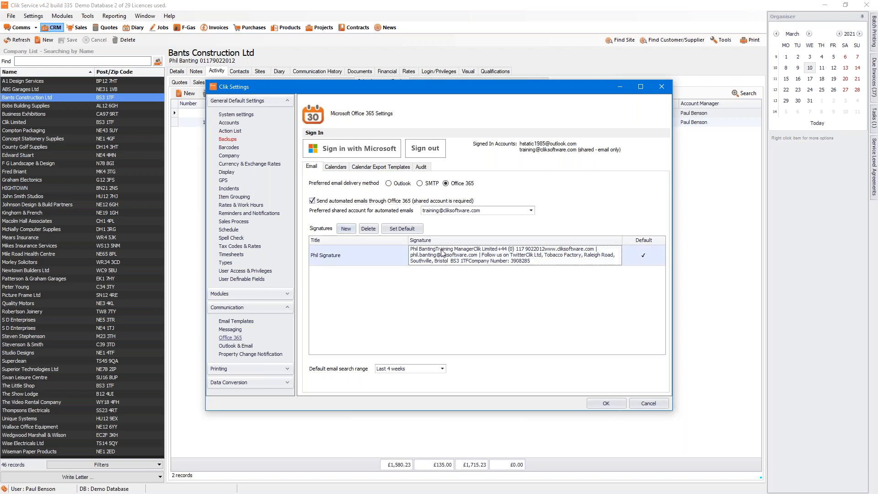
double_click(442, 253)
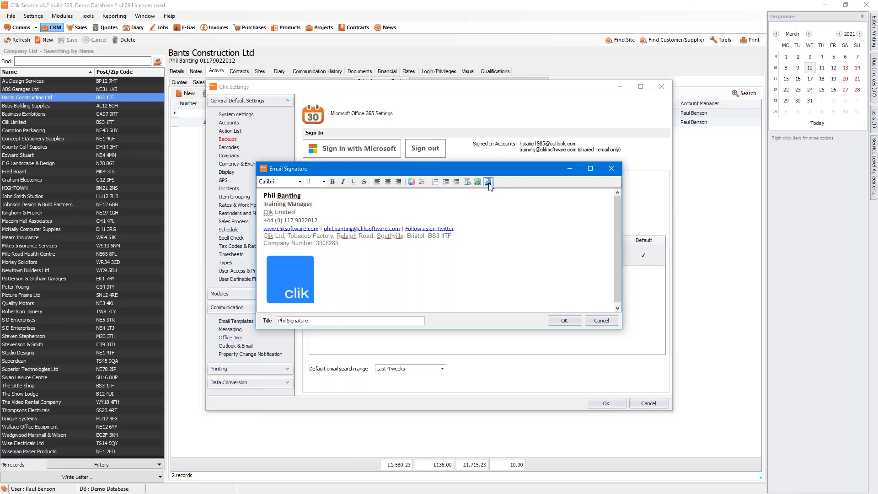
left_click(600, 322)
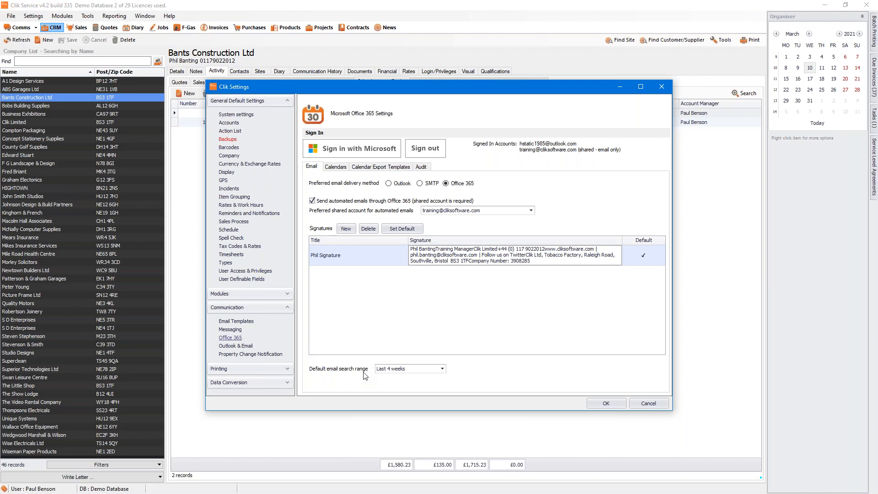
View the default email search range choices, keep Last 4 weeks, and save the Office 365 settings.
left_click(442, 369)
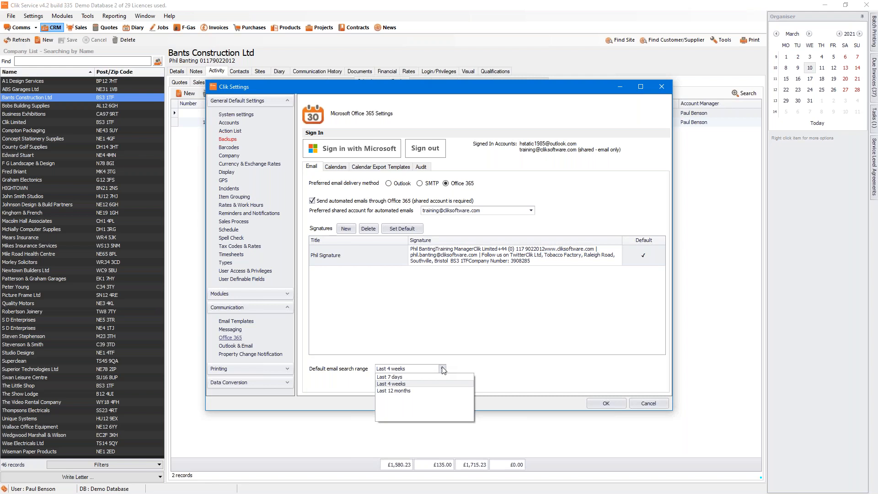
left_click(443, 370)
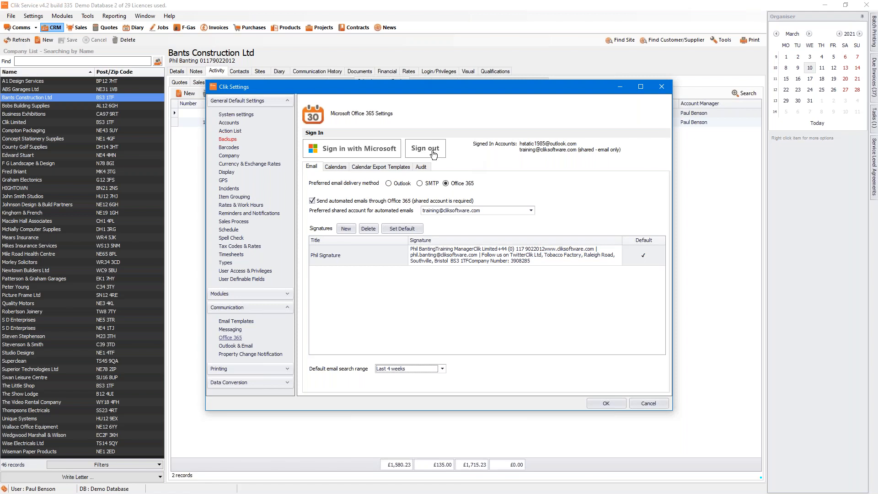
left_click(598, 405)
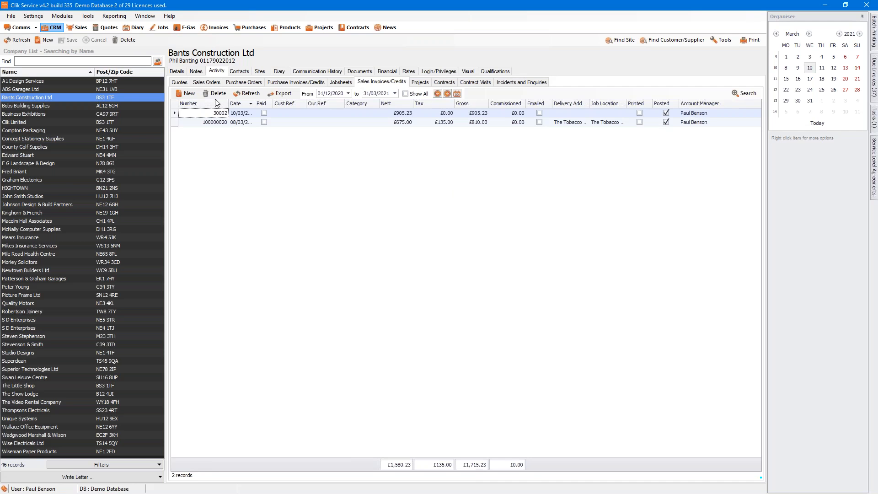
Find Office 365 emails for the main contact's address from the Bants Construction Ltd details, and close the email list.
left_click(175, 71)
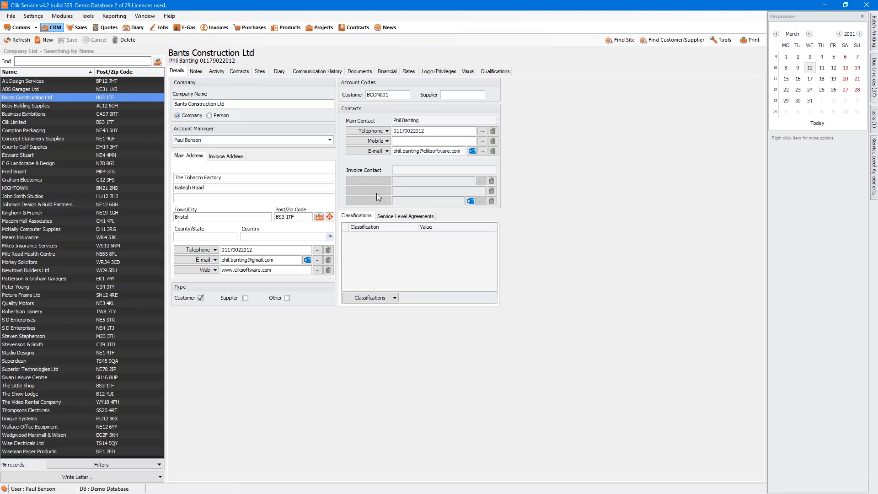
left_click(472, 152)
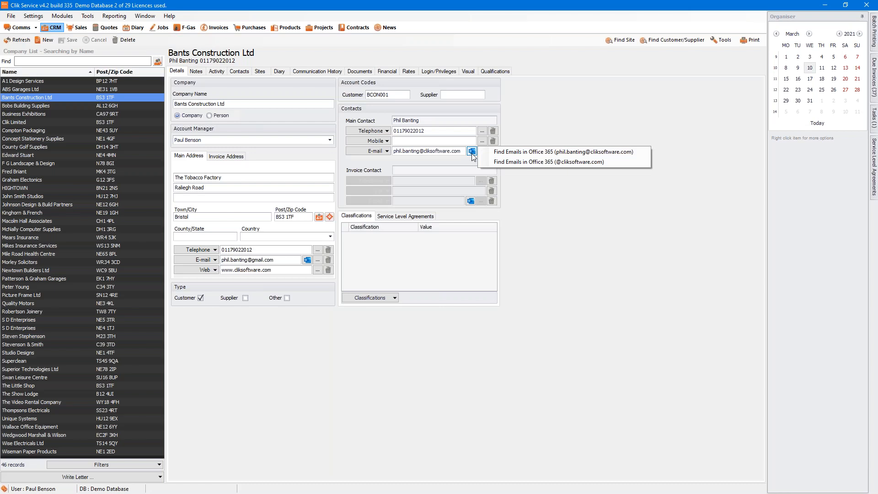
left_click(518, 152)
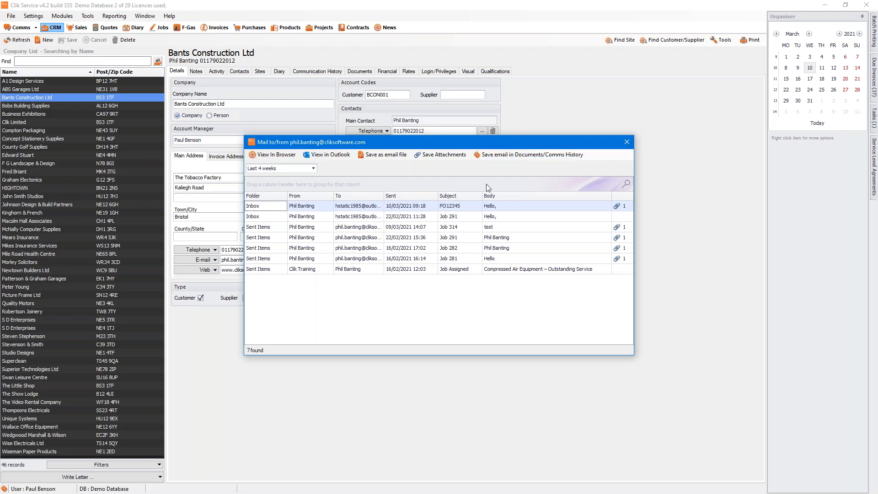
left_click(627, 141)
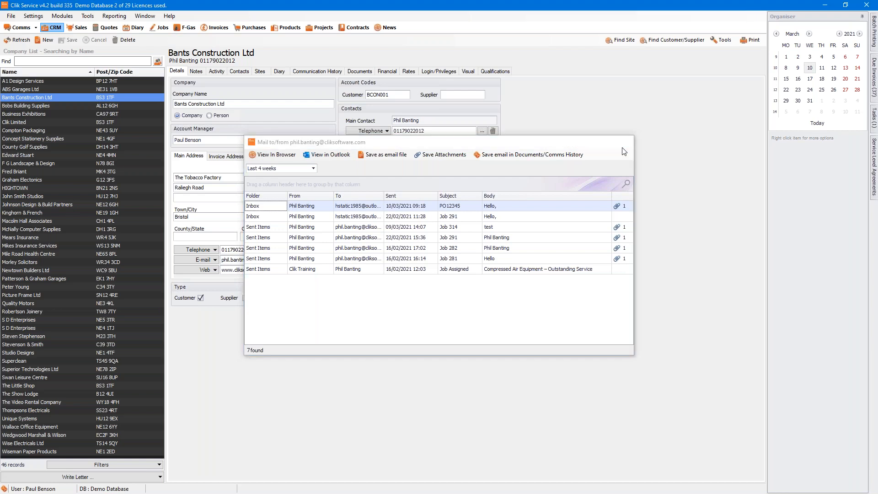
Open the Bants Construction Ltd installation job sheet and view the Office 365 email search choices for its customer and location address.
left_click(161, 28)
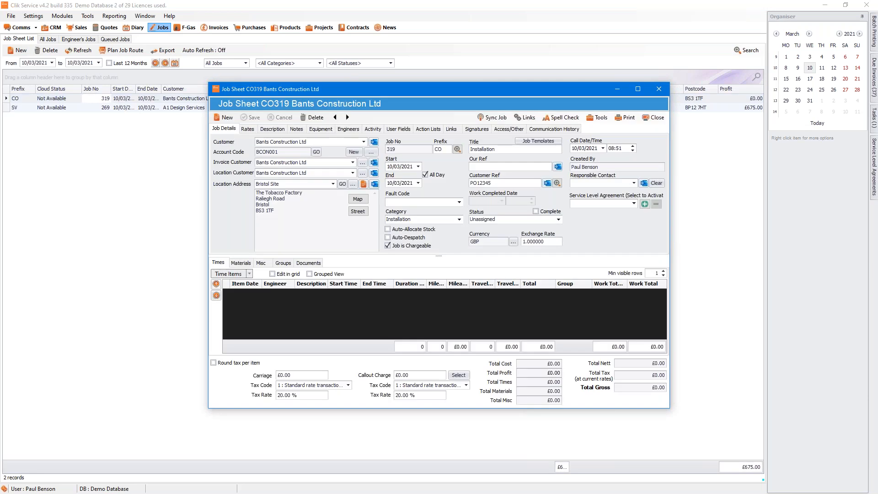
left_click(374, 143)
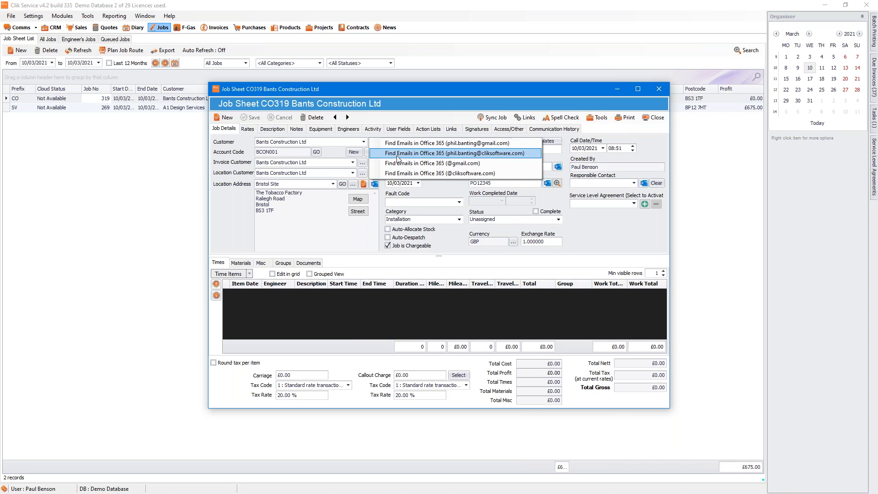
left_click(317, 220)
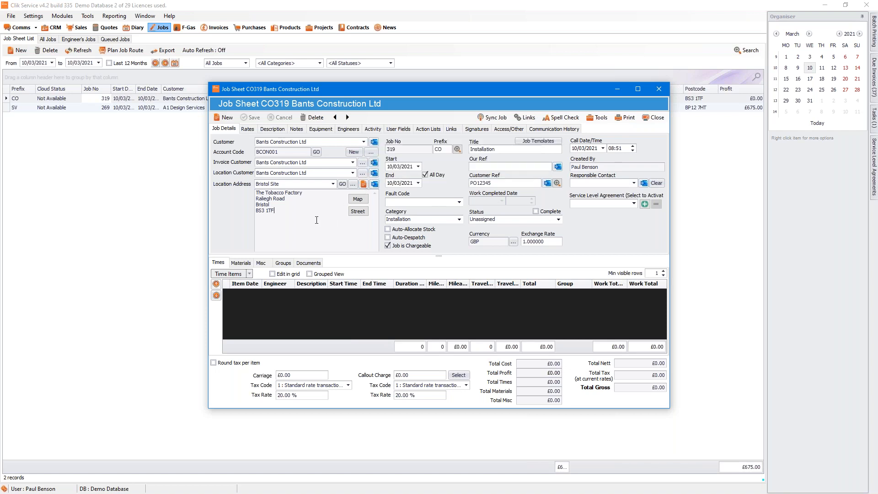
left_click(375, 186)
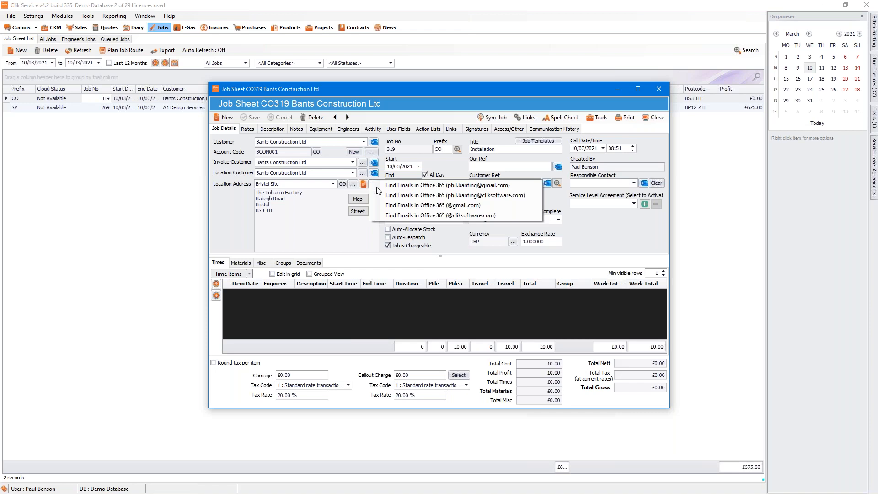
left_click(318, 218)
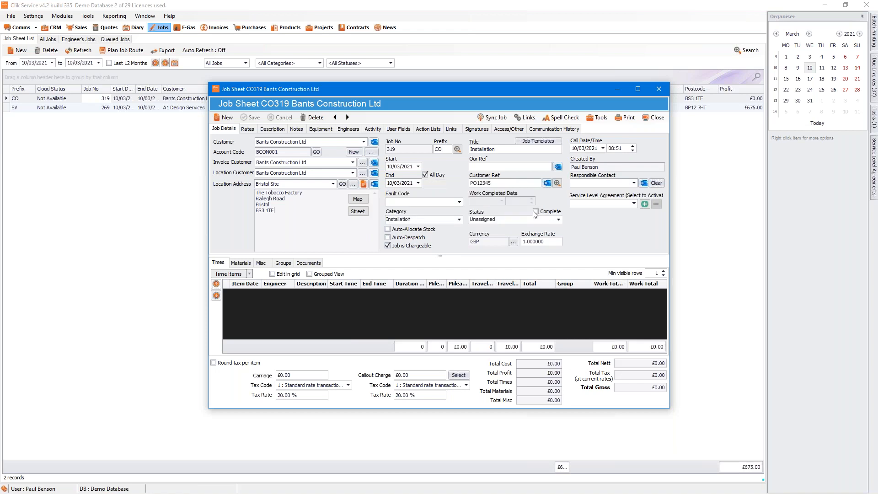
Search Office 365 for emails containing the job's customer reference and select the inbox email sent 10/03/2021 09:18.
left_click_drag(500, 183, 455, 183)
left_click(547, 184)
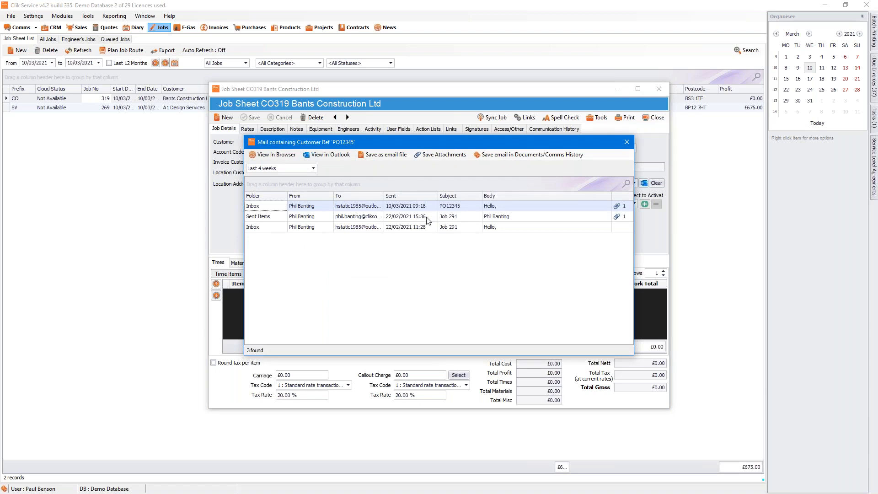
left_click(476, 205)
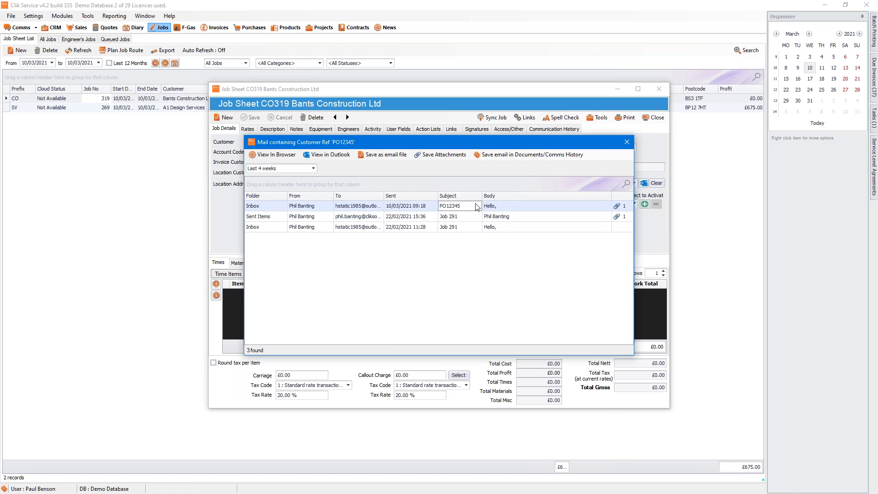
left_click(399, 208)
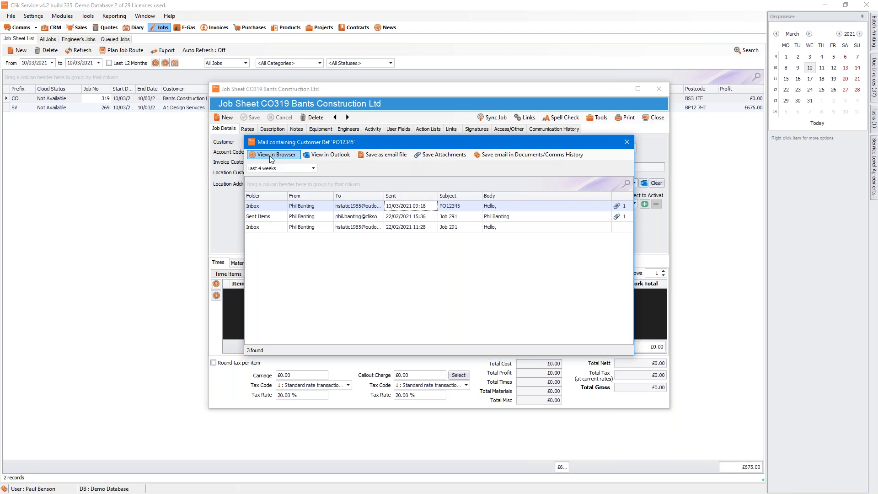
View the selected email in Outlook, and check the option to save it as an email file without saving.
left_click(325, 155)
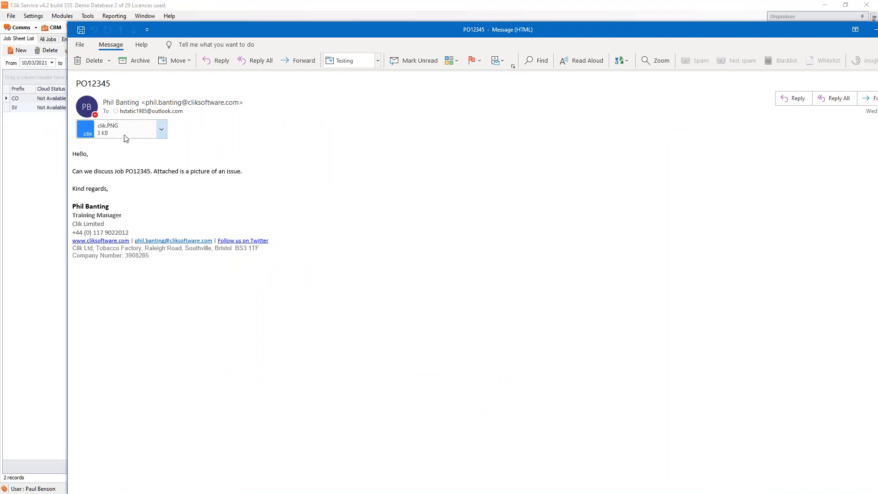
left_click_drag(819, 31, 770, 55)
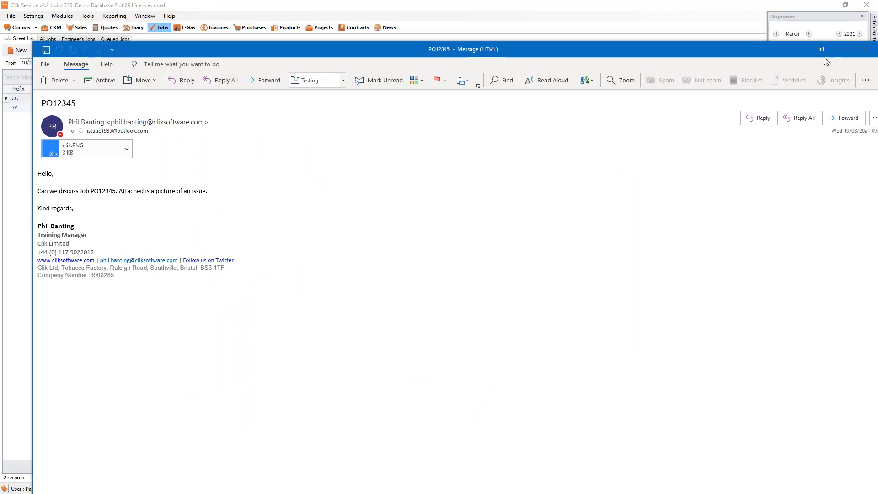
left_click(848, 54)
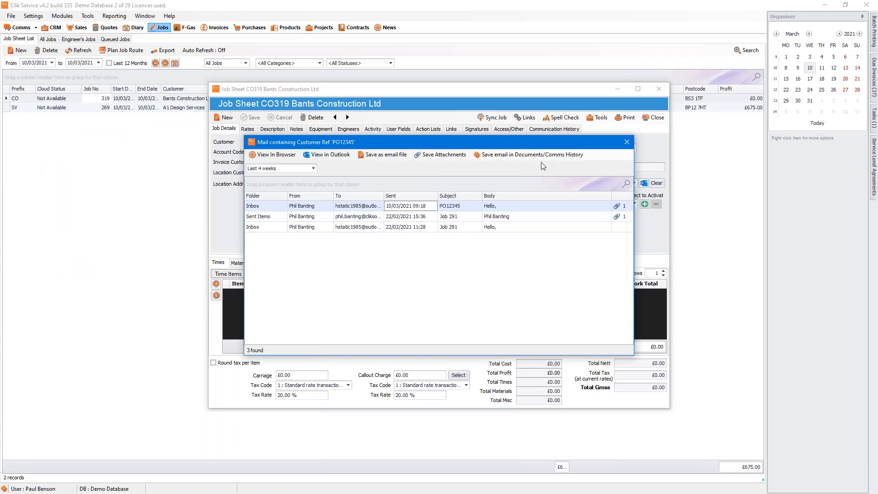
left_click(390, 158)
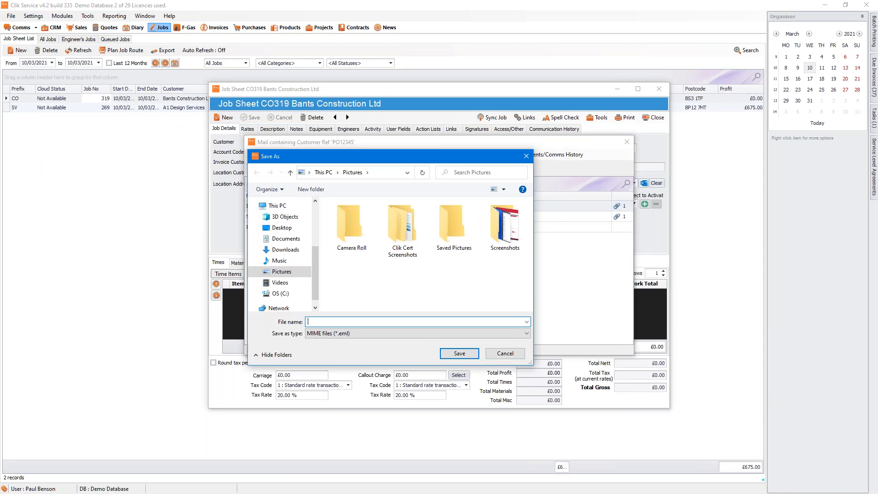
left_click(504, 354)
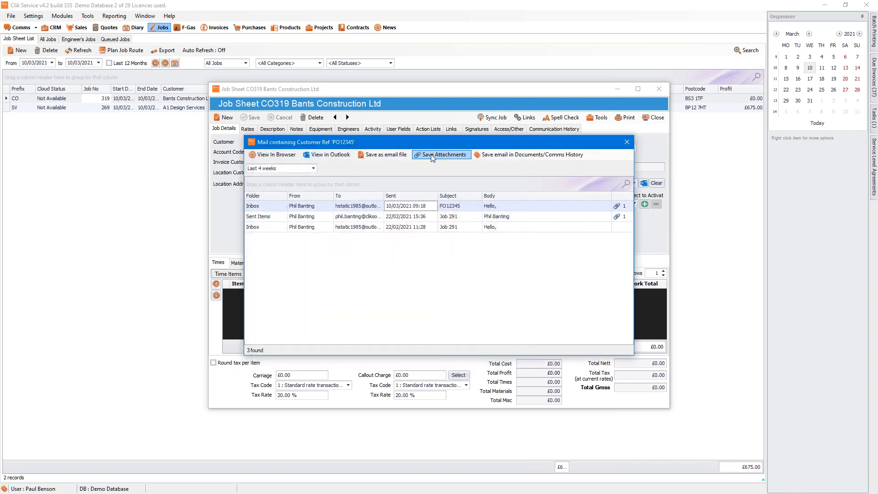
Save the attachment of the 10/03/2021 inbox email to the job's Documents.
left_click(452, 207)
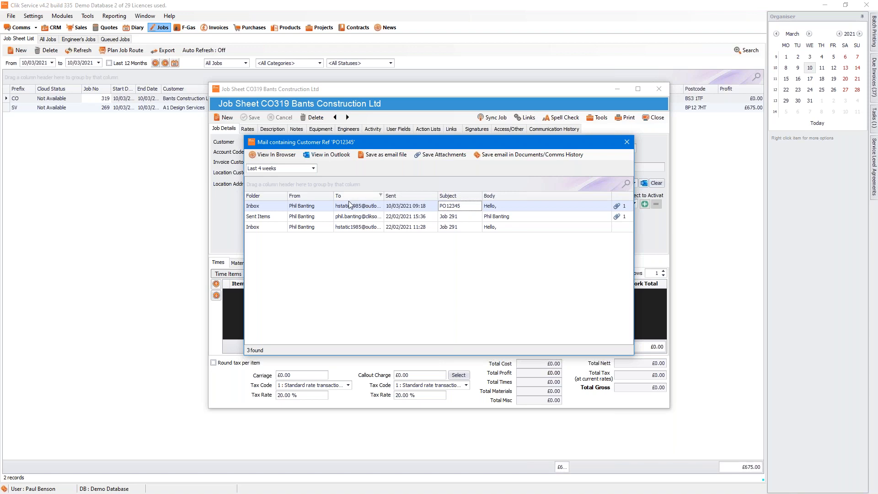
left_click(441, 156)
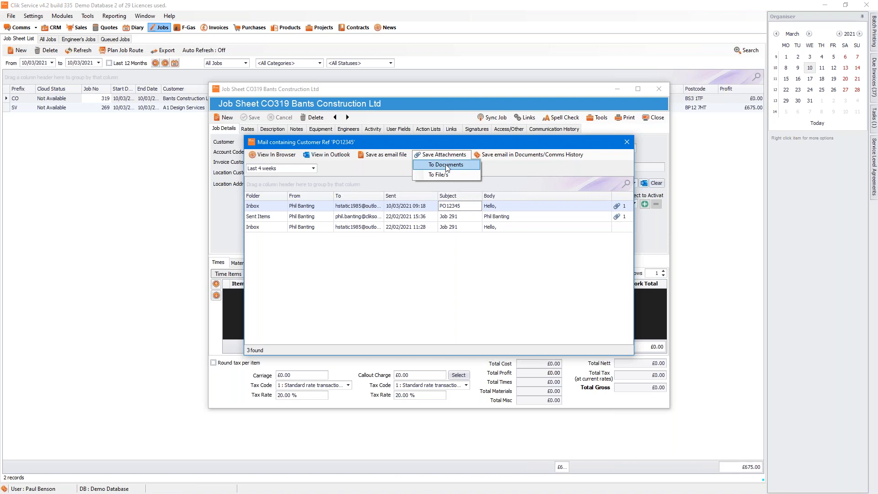
left_click(446, 165)
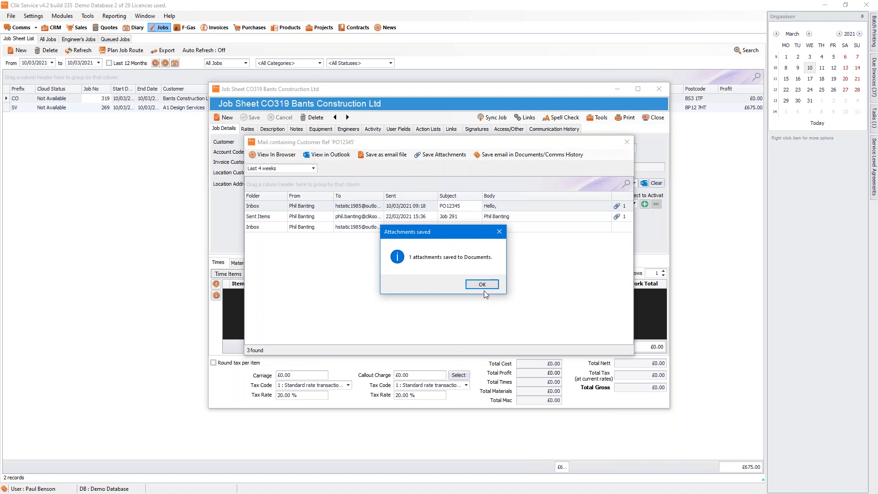
left_click(482, 285)
left_click(433, 154)
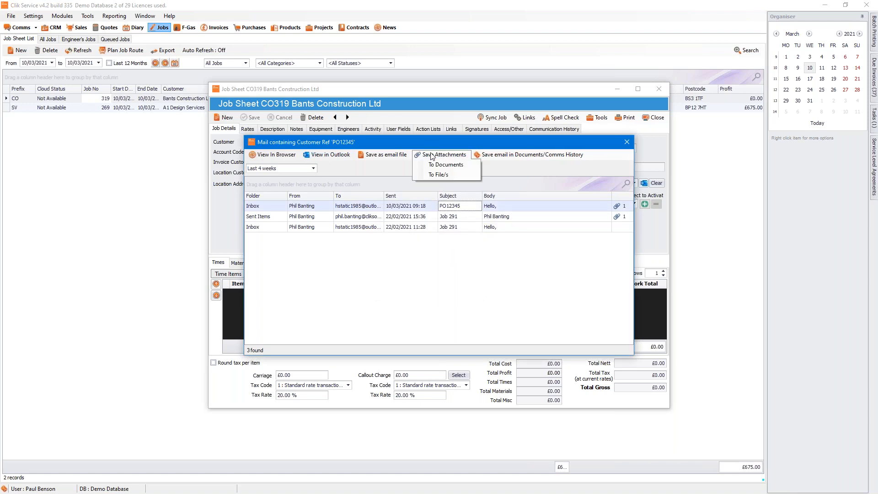
left_click(432, 175)
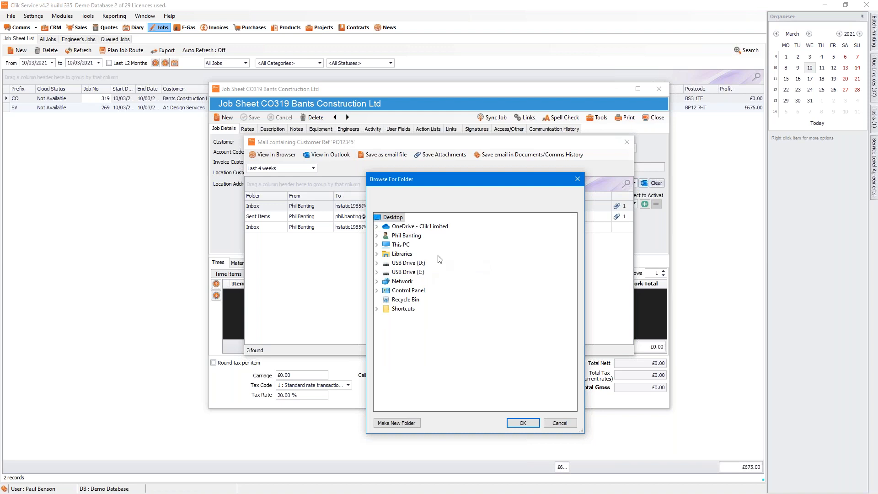
left_click(561, 423)
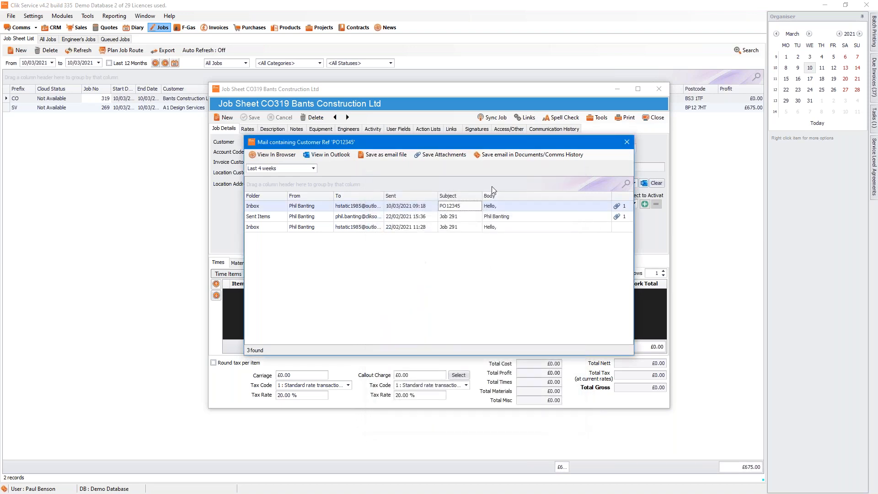
Save the selected email in the job's Comms History and close the email list.
left_click(514, 156)
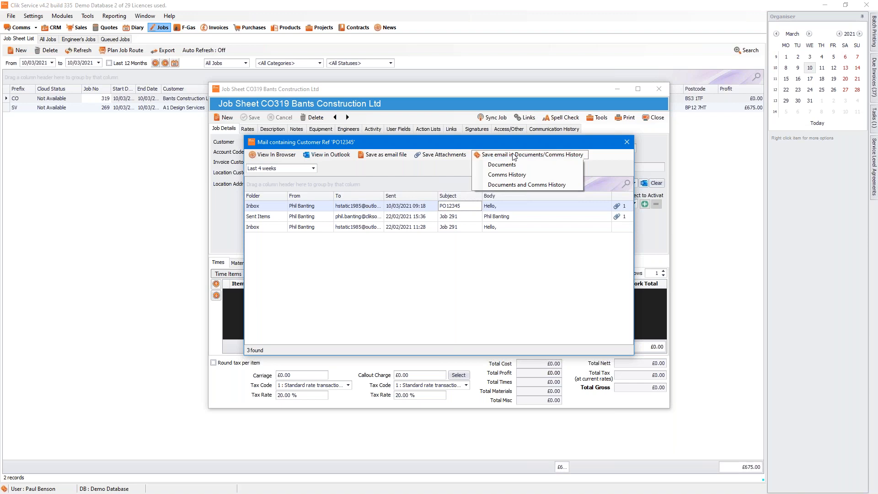
left_click(524, 182)
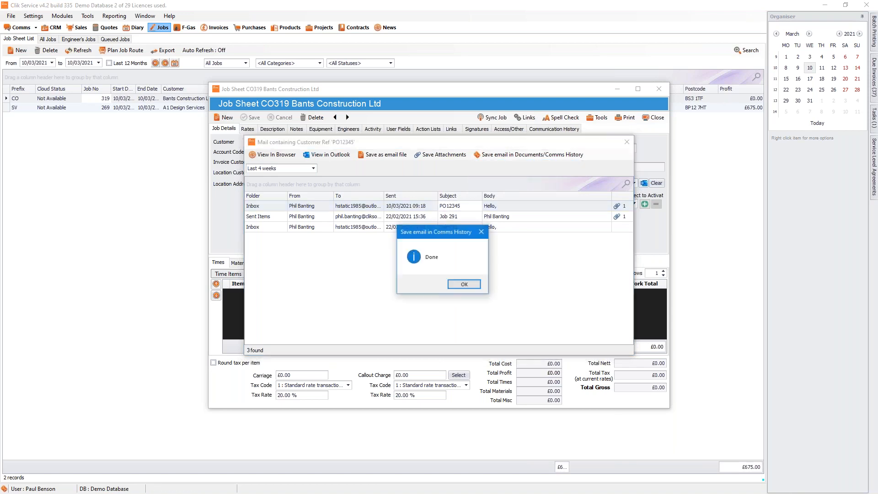
left_click(471, 284)
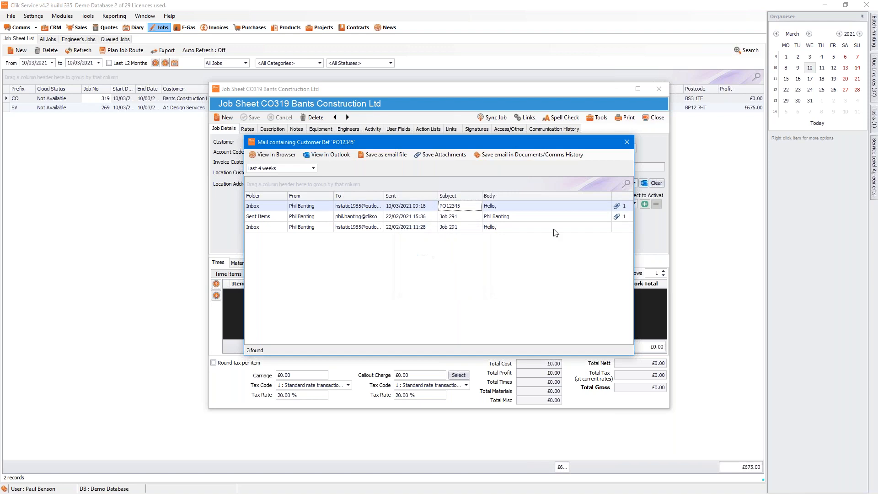
left_click(627, 142)
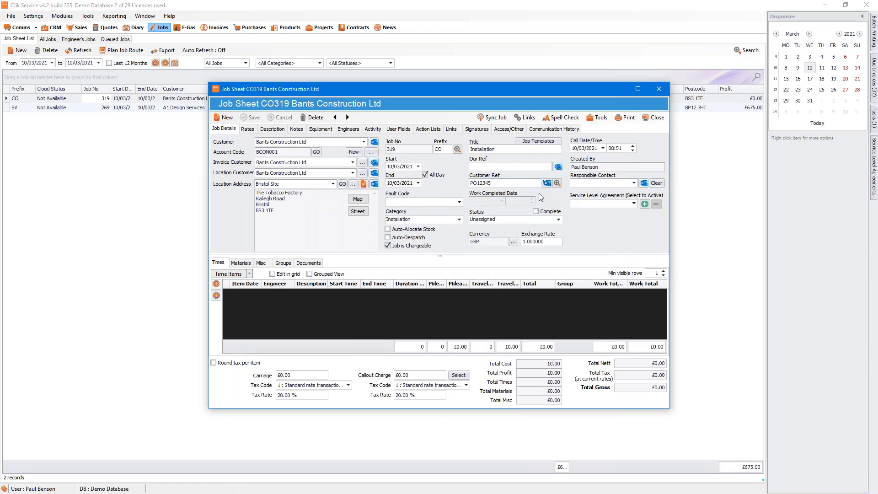
Check the job sheet's documents for the saved attachment and its communication history for the saved email.
left_click(309, 263)
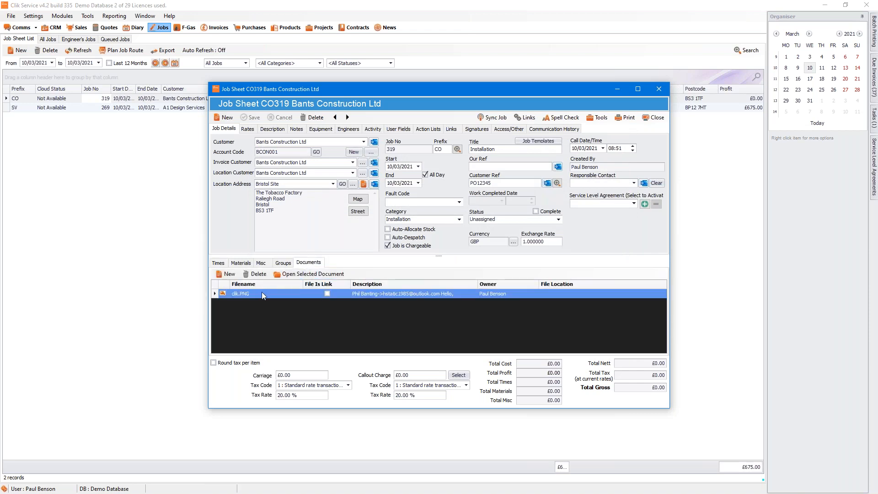
left_click(549, 130)
left_click(340, 204)
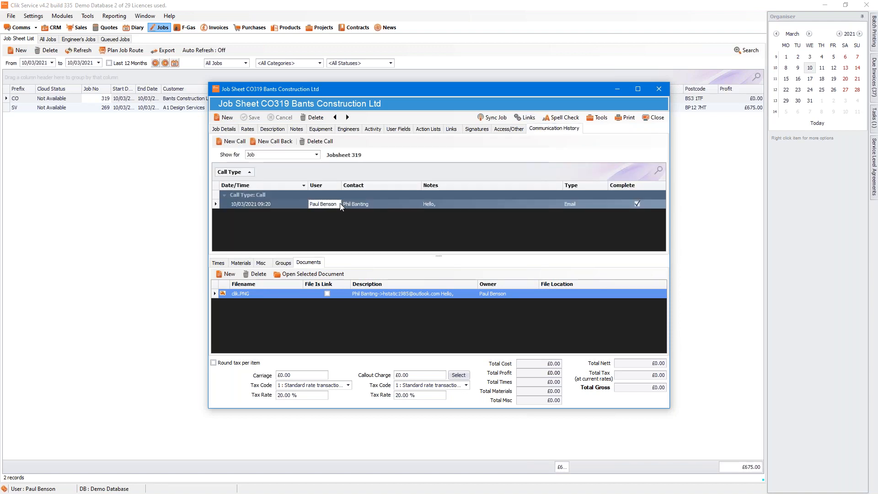
View the call details of the saved 10/03/2021 09:20 email in the job's communication history, and close the job sheet.
double_click(340, 204)
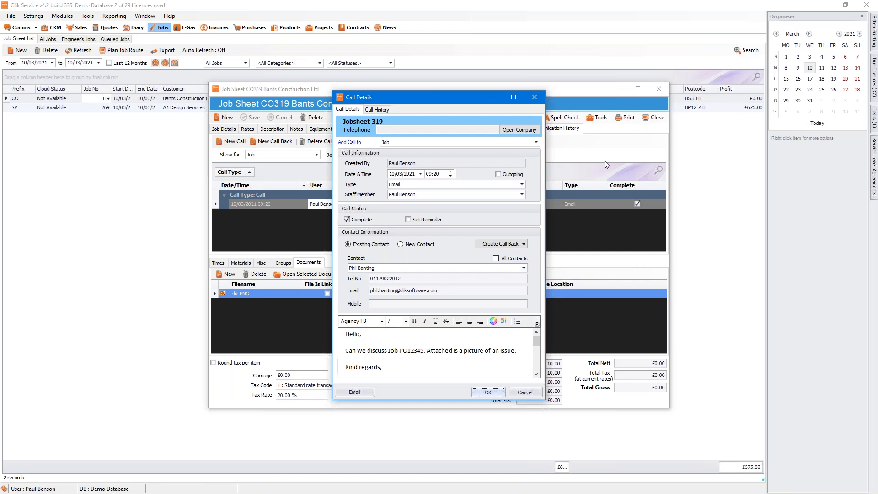
left_click(534, 98)
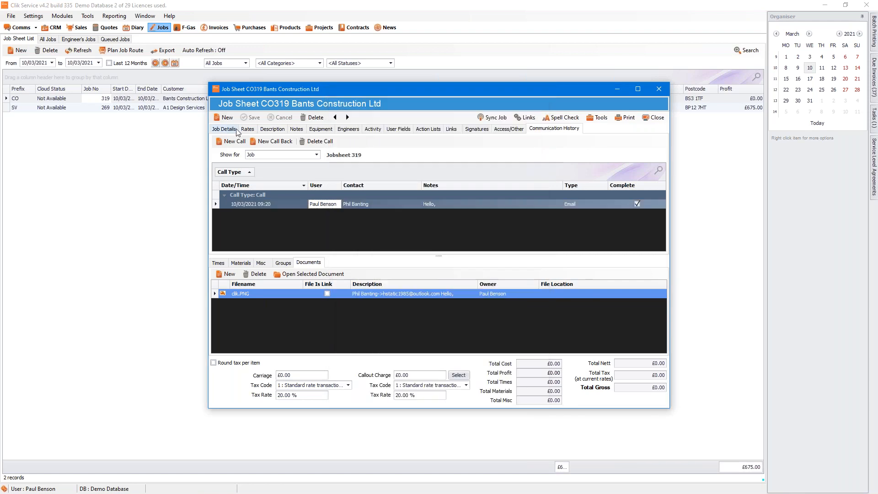
left_click(230, 129)
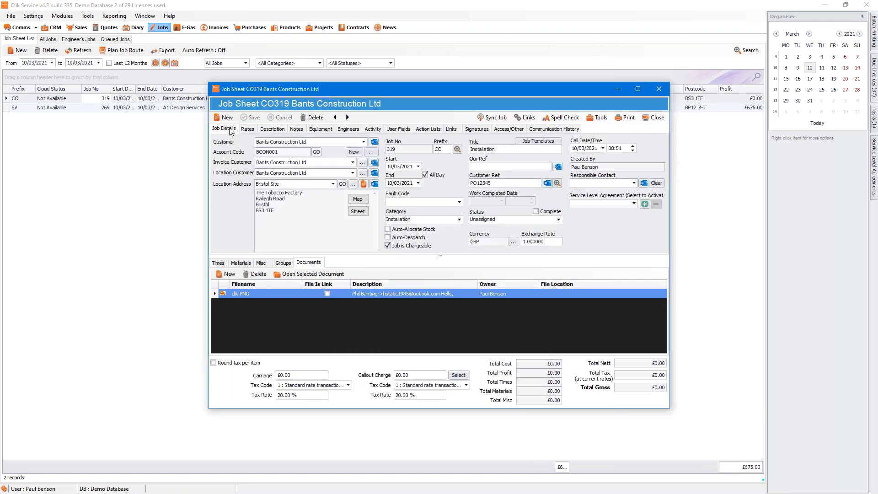
left_click(655, 118)
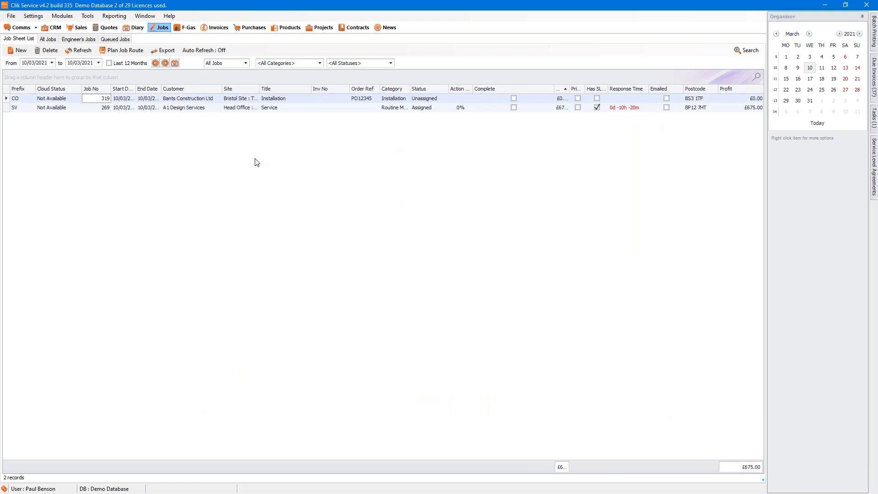
Reopen job sheet CO319 for Bants Construction Ltd and create an email with the job as a PDF, using the "Jobsheet with signatures" template.
left_click(143, 101)
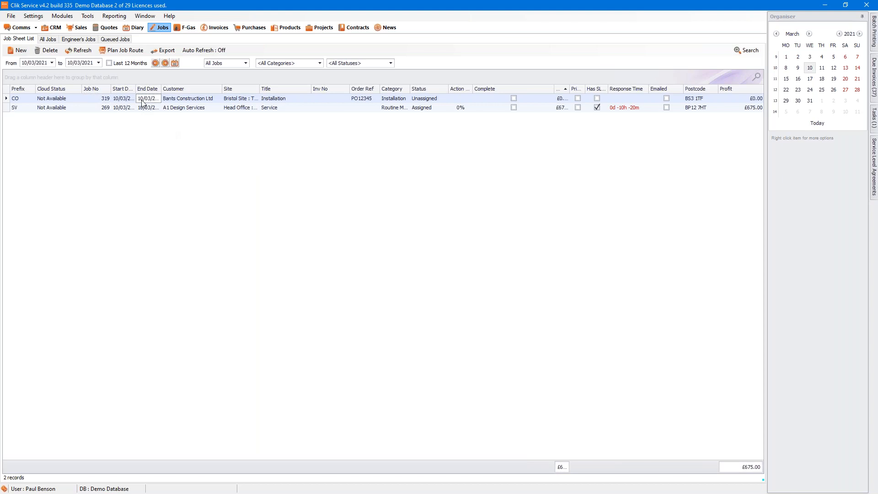
double_click(142, 103)
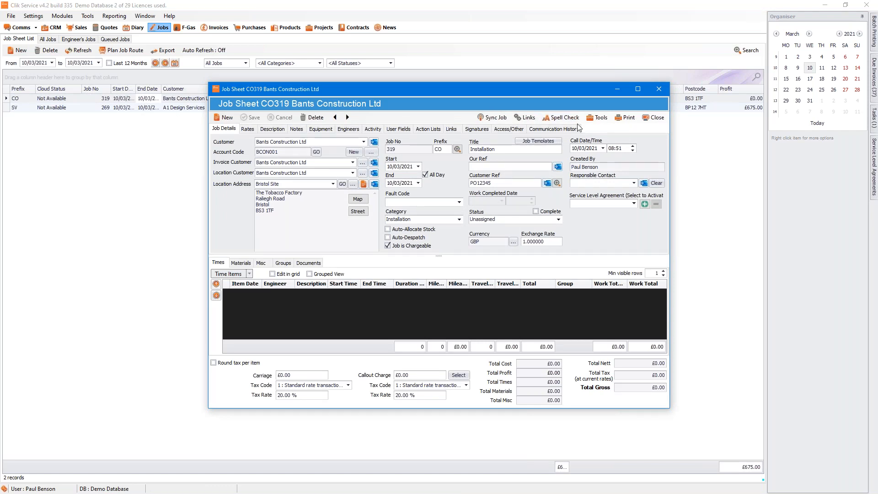
left_click(592, 117)
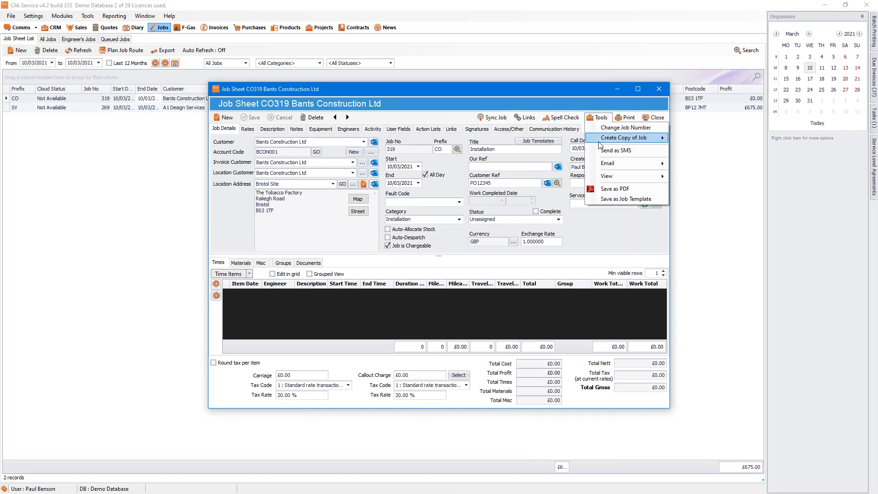
mouse_move(608, 164)
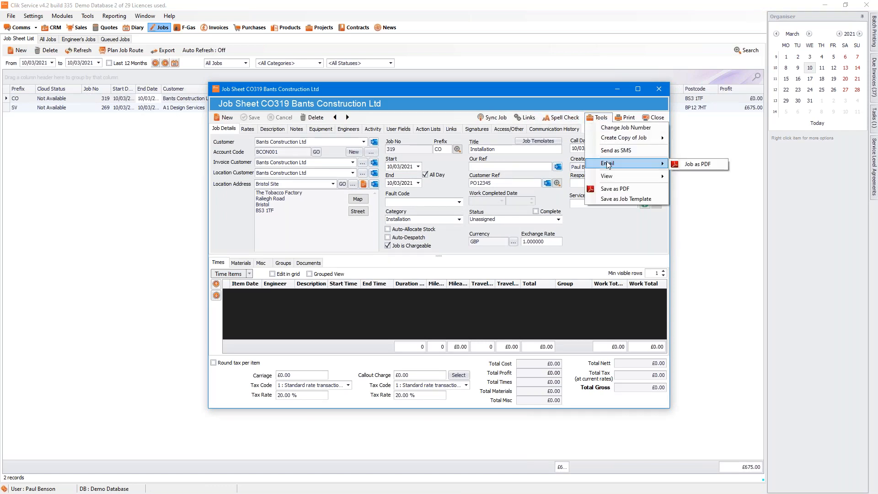
left_click(698, 165)
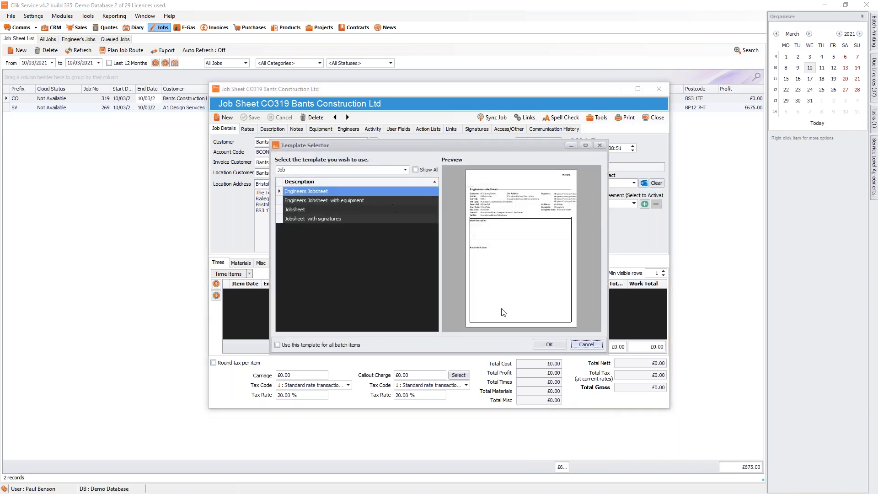
left_click(318, 218)
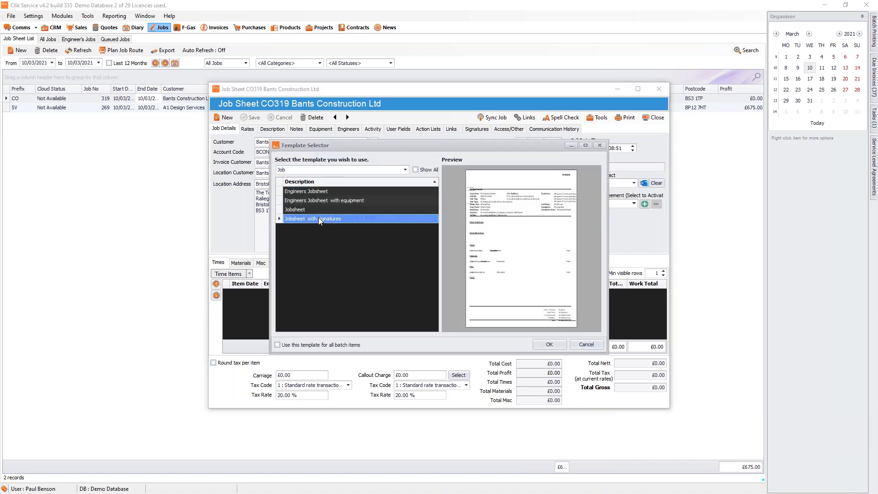
left_click(550, 345)
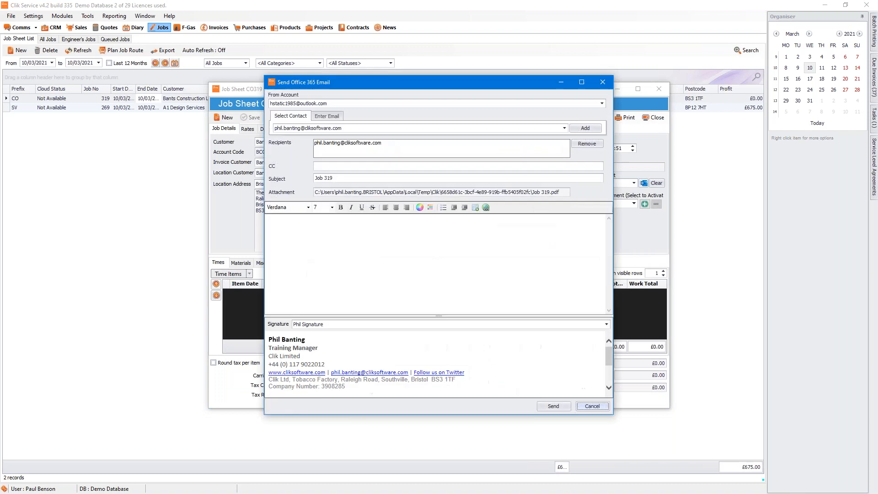
Check the email's signature and available sender accounts, write the message "Hi attached is job", and send the email.
left_click(609, 388)
left_click_drag(610, 384, 607, 328)
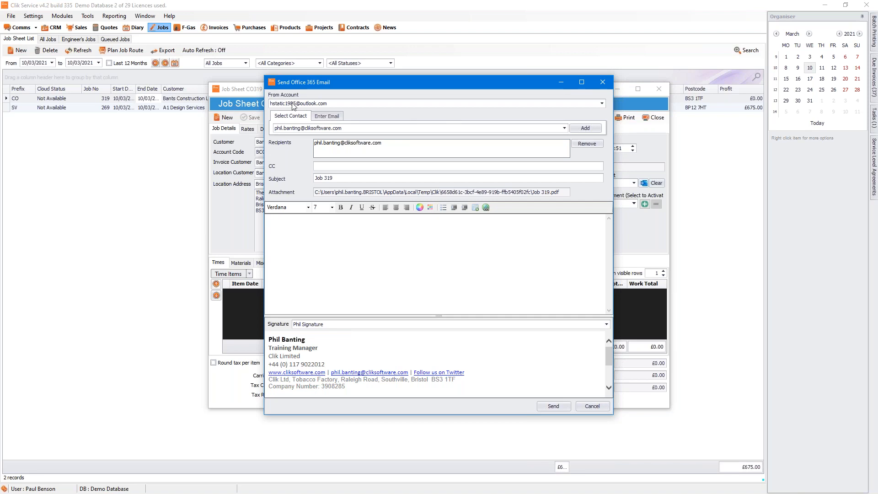
left_click(602, 103)
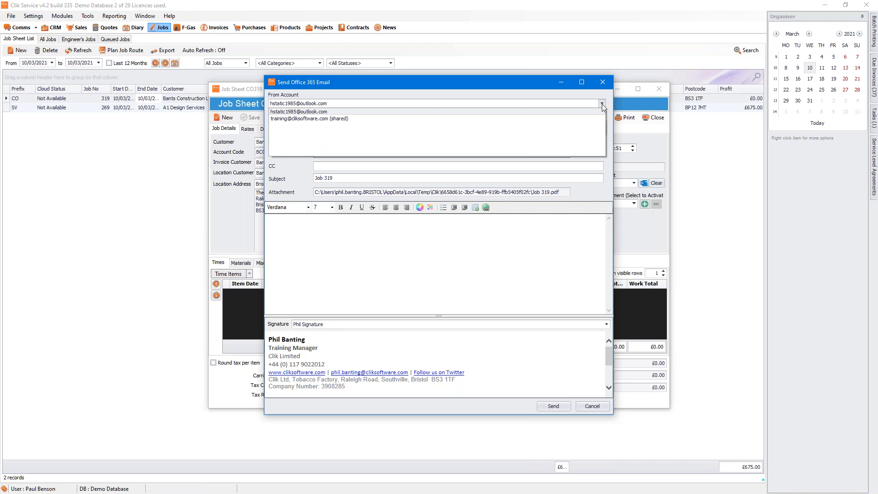
left_click(602, 104)
left_click(342, 246)
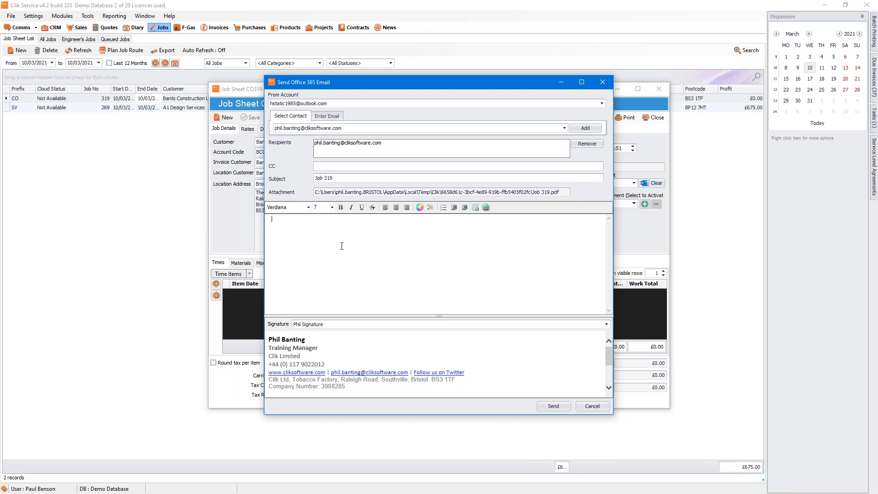
type("Hi attached is job")
left_click(560, 407)
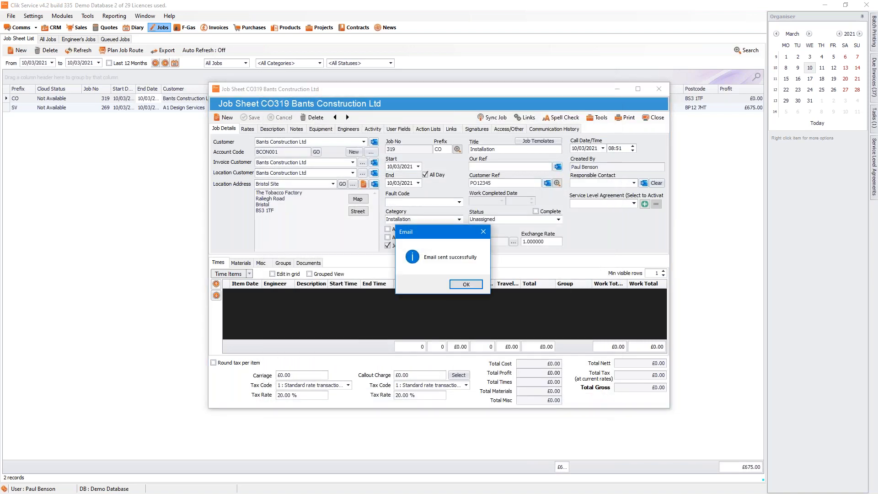
left_click(466, 284)
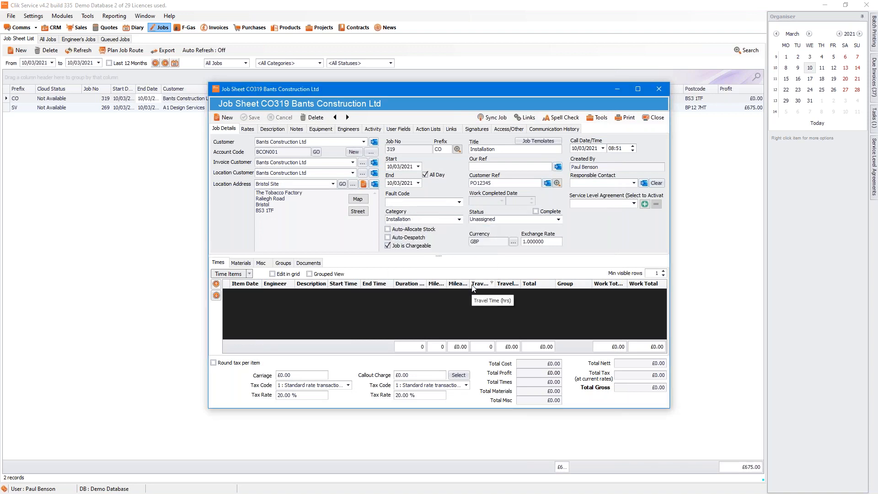
Check job CO319's communication history for the sent email, and close the job sheet.
left_click(554, 129)
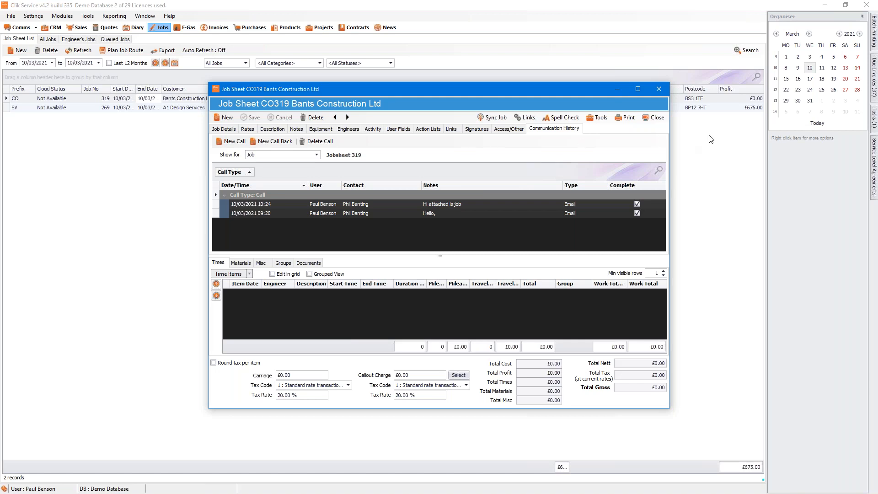
left_click(219, 130)
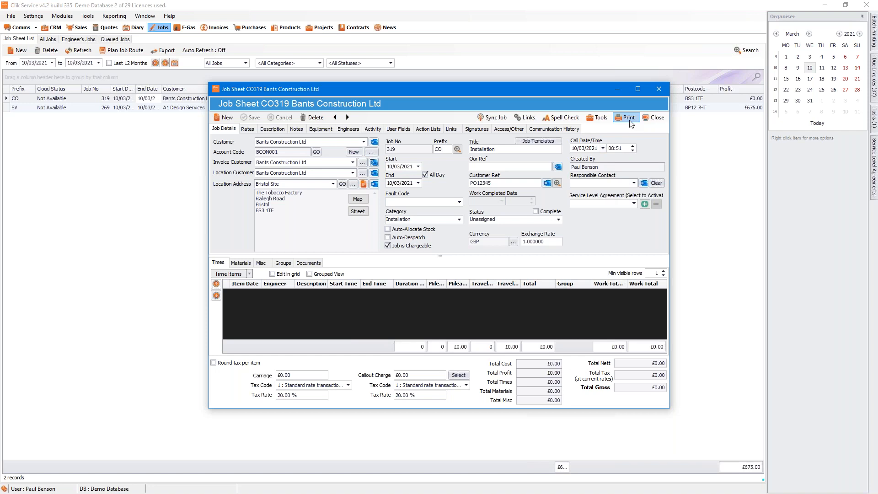
left_click(655, 118)
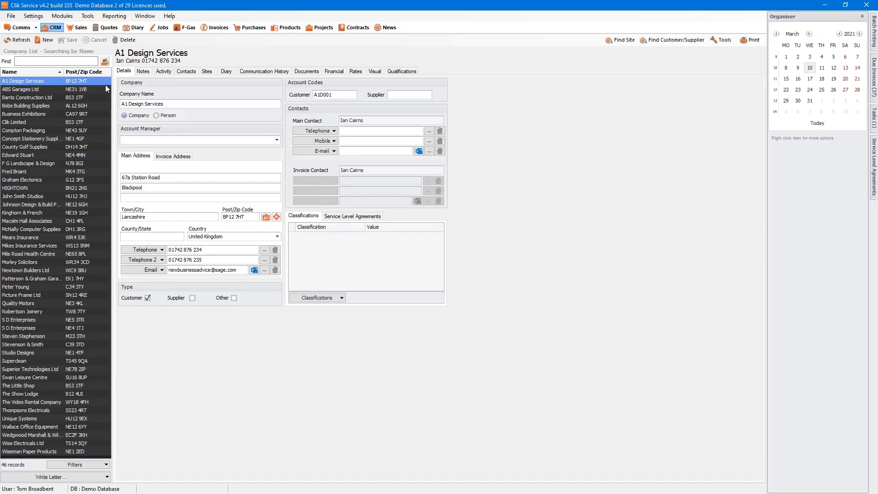
Review the Office 365 calendar settings, including the diary overlay option and the Clik O365 calendar's options, and close the settings.
left_click(33, 16)
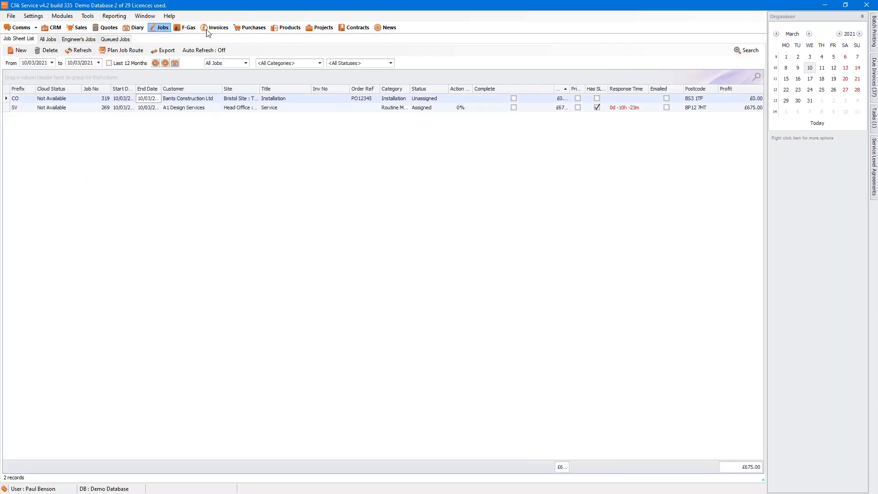
left_click(32, 17)
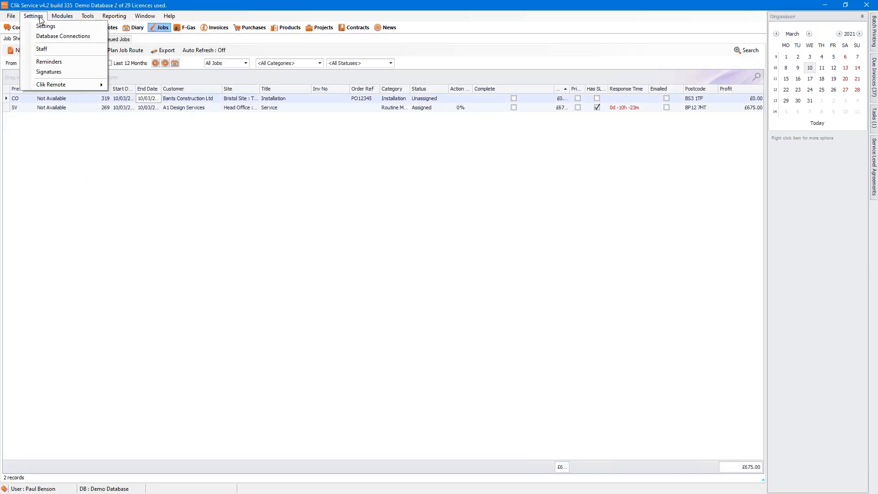
left_click(54, 28)
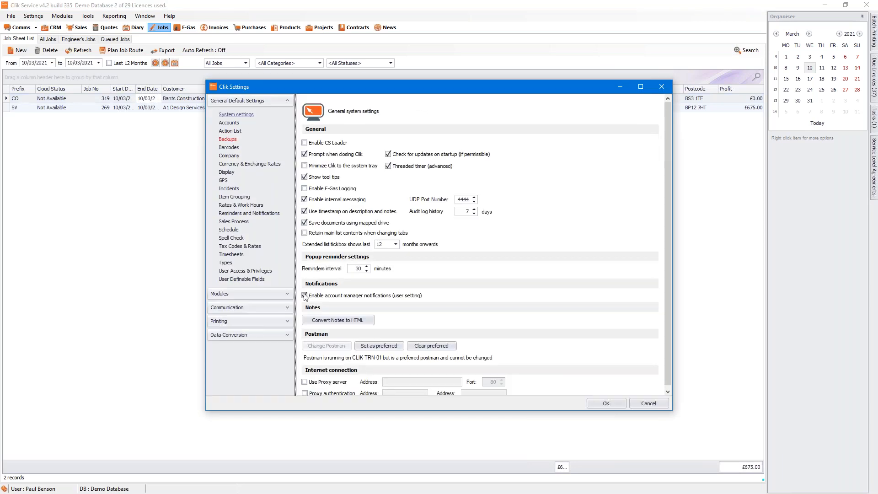
left_click(287, 309)
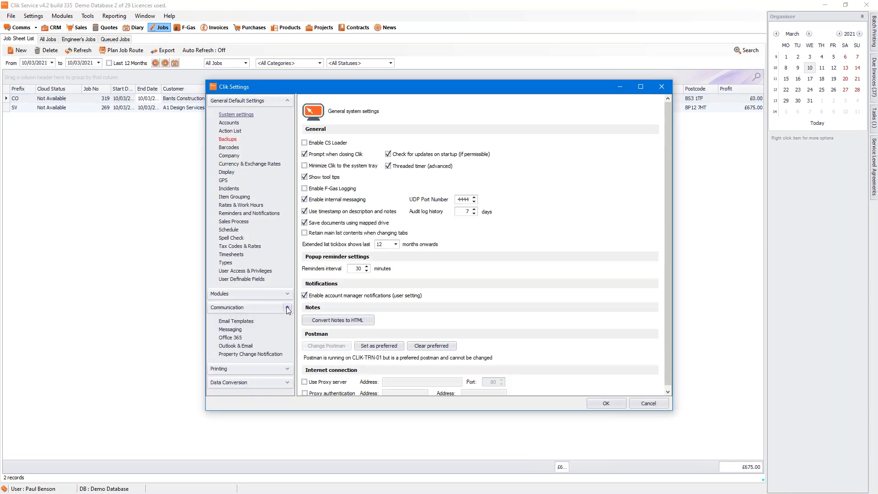
left_click(233, 338)
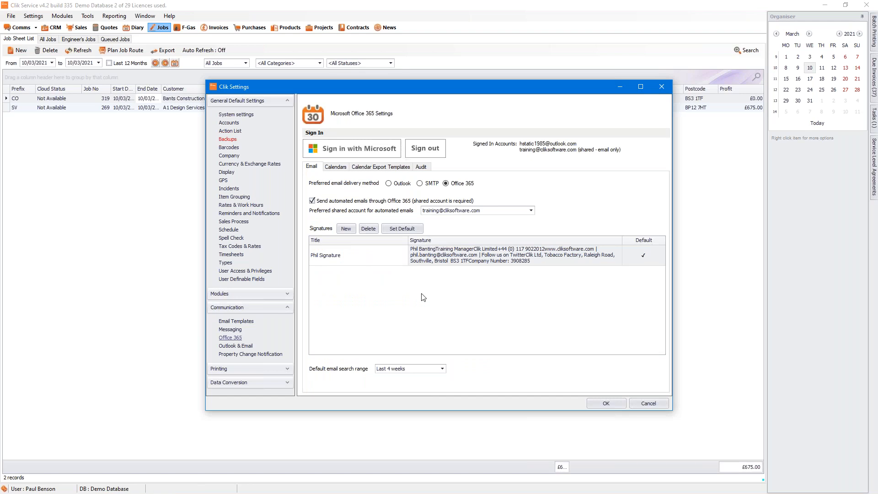
left_click(335, 167)
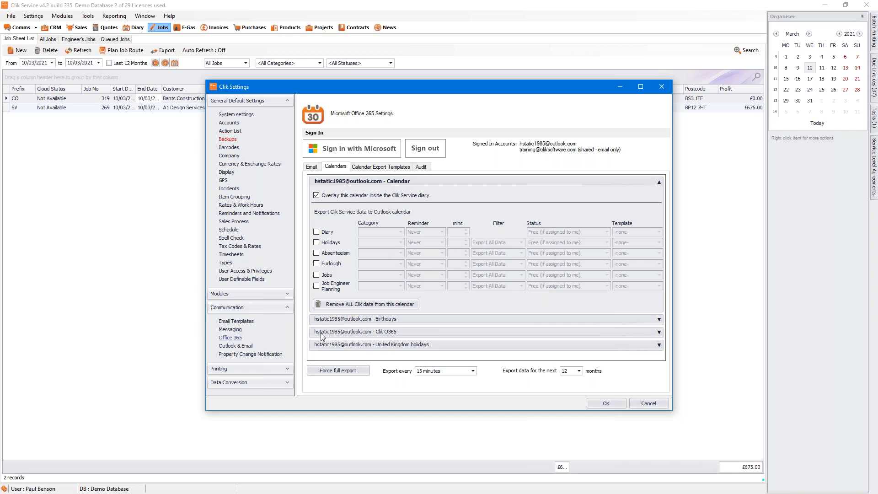
left_click(659, 333)
mouse_move(664, 263)
left_mouse_down()
mouse_move(662, 317)
mouse_move(662, 255)
left_mouse_up()
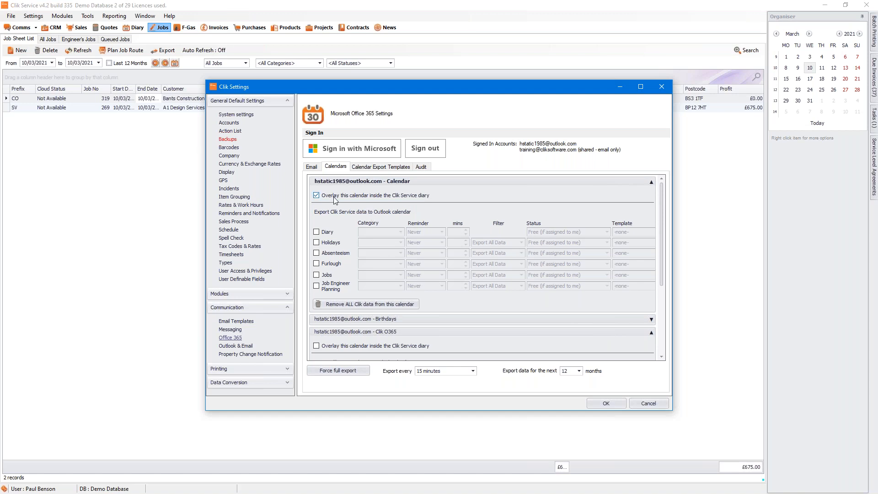
left_click(606, 403)
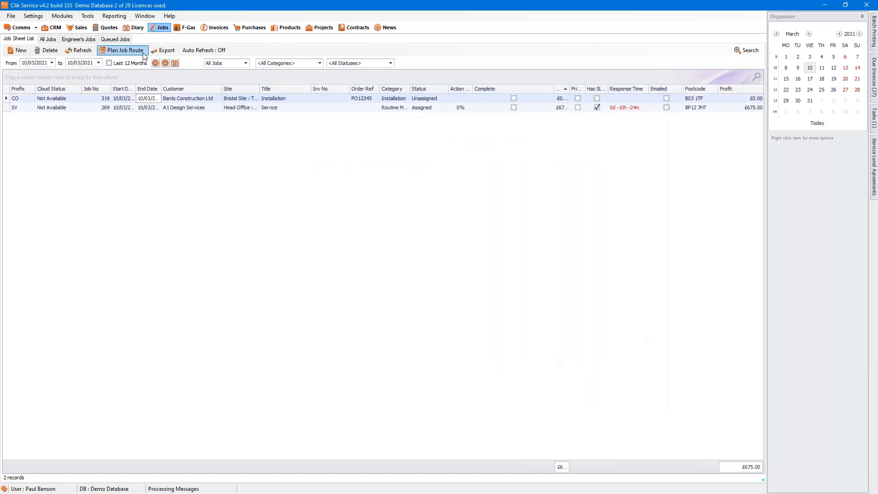
View the Clik diary and check which diary item types are shown, including Office 365 Calendars.
left_click(134, 28)
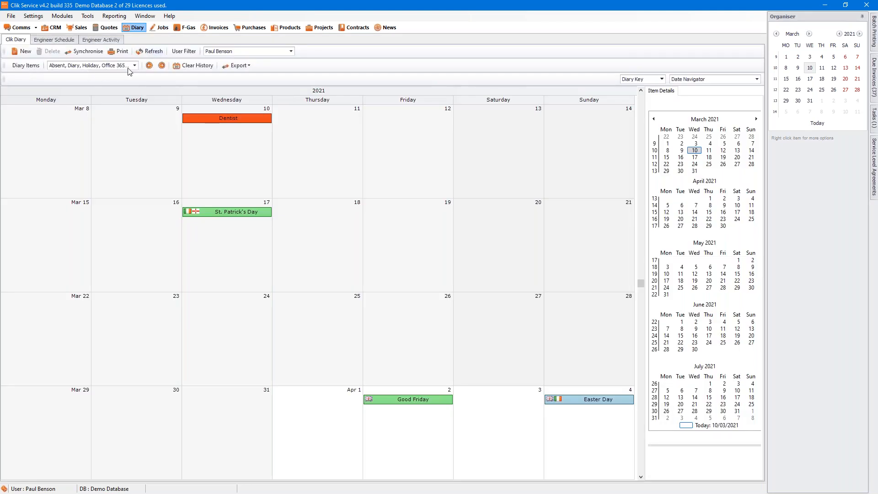
left_click(135, 65)
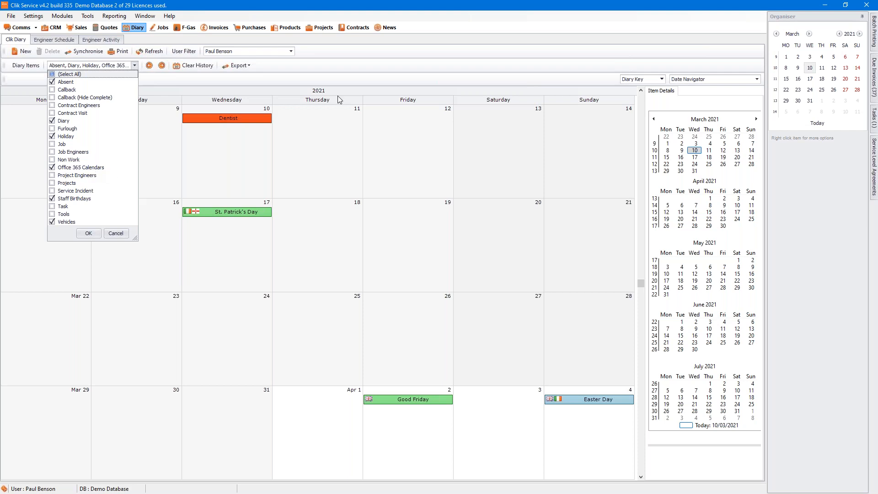
left_click(223, 165)
Enable the export of Job Engineer Planning to the main Outlook calendar in the Office 365 calendar settings.
left_click(32, 16)
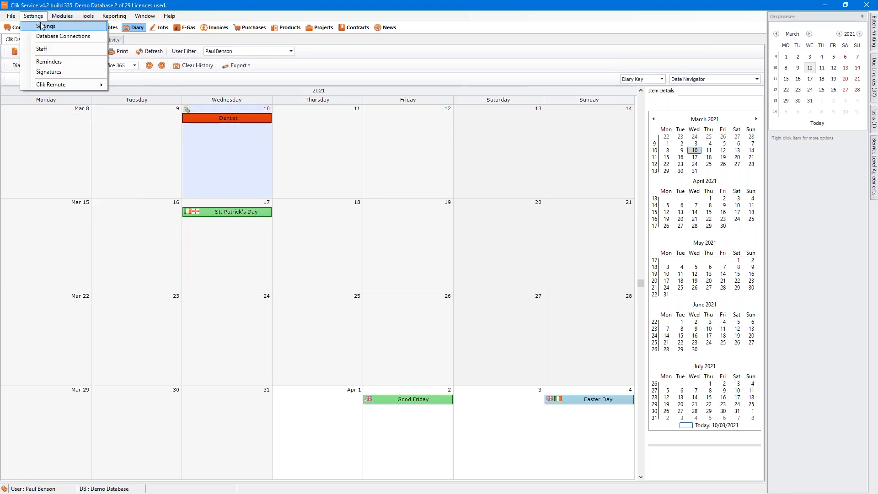
left_click(43, 26)
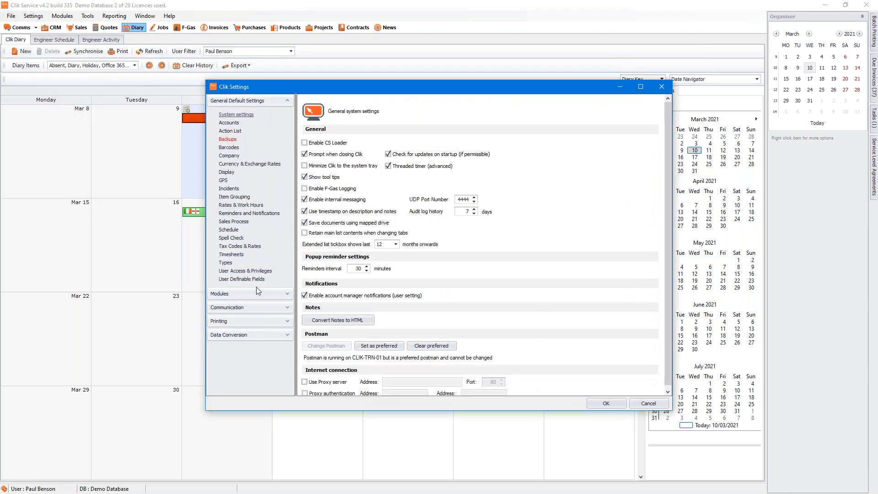
left_click(287, 308)
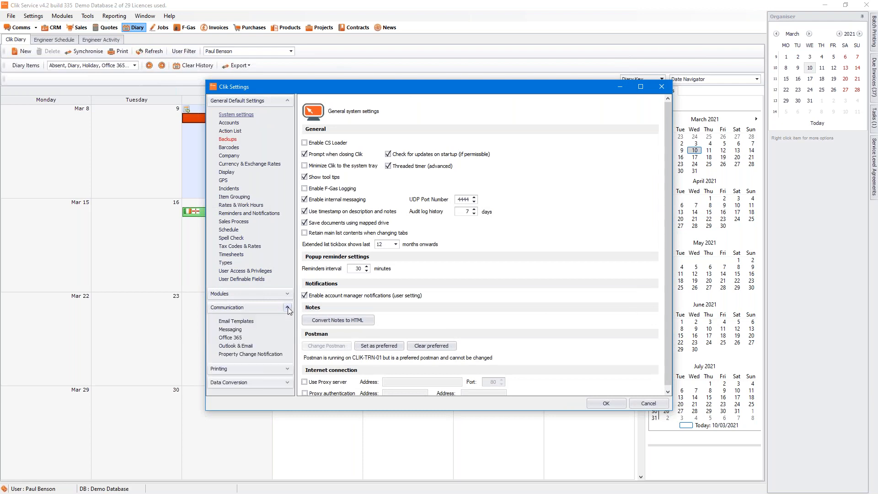
left_click(231, 338)
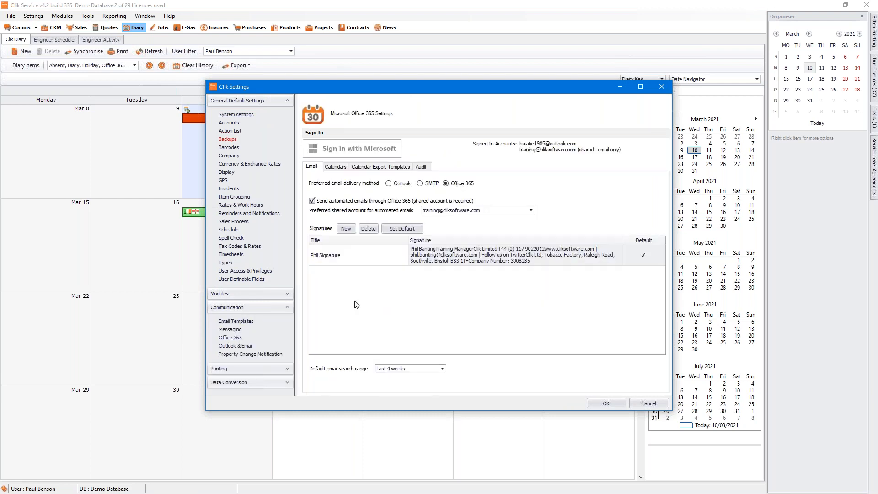
left_click(336, 168)
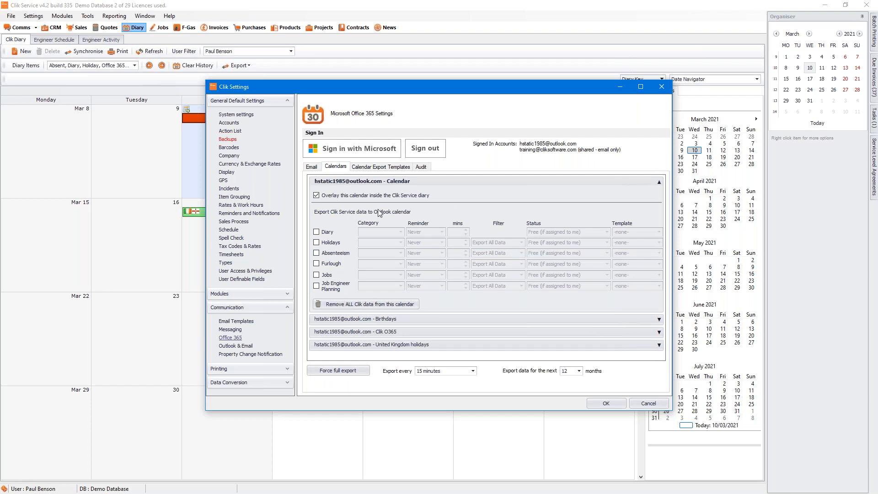
left_click(331, 287)
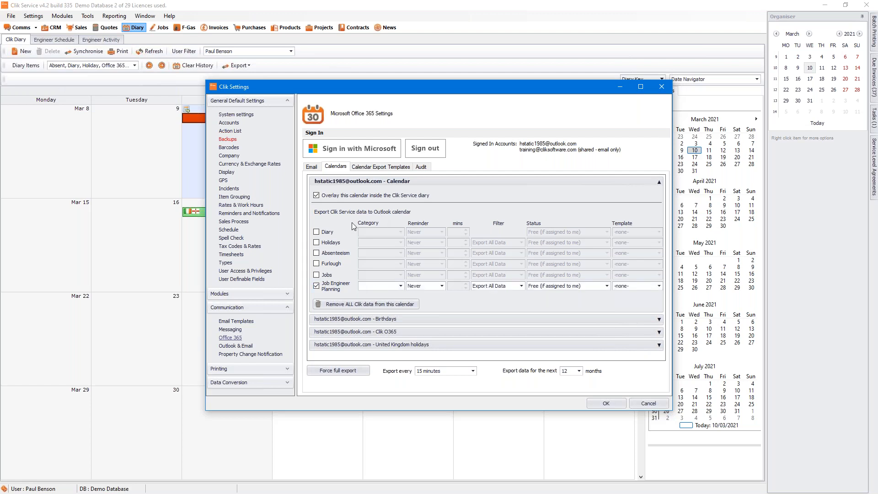
Assign the Yellow category to the Job Engineer Planning export and set its reminder to Always.
left_click(401, 286)
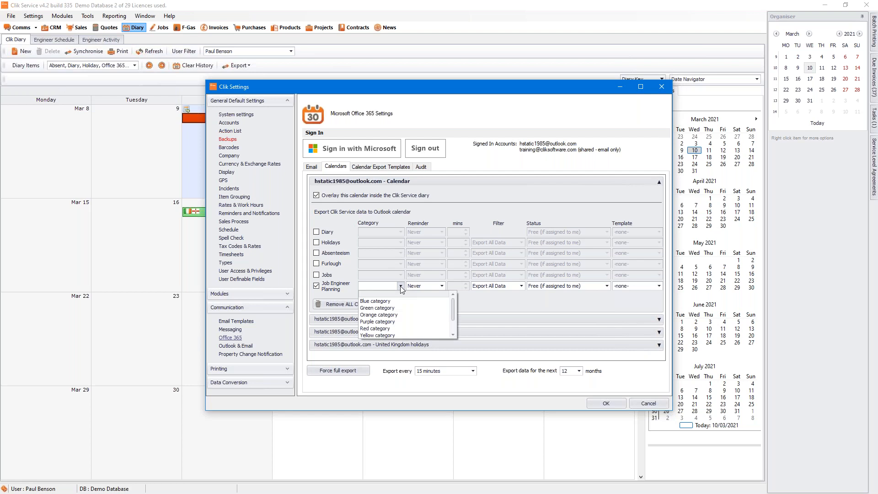
left_click(376, 335)
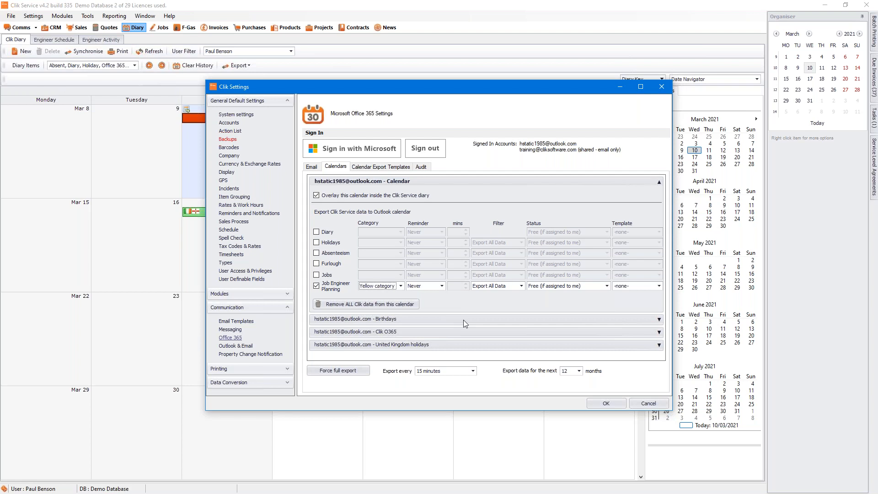
left_click(441, 286)
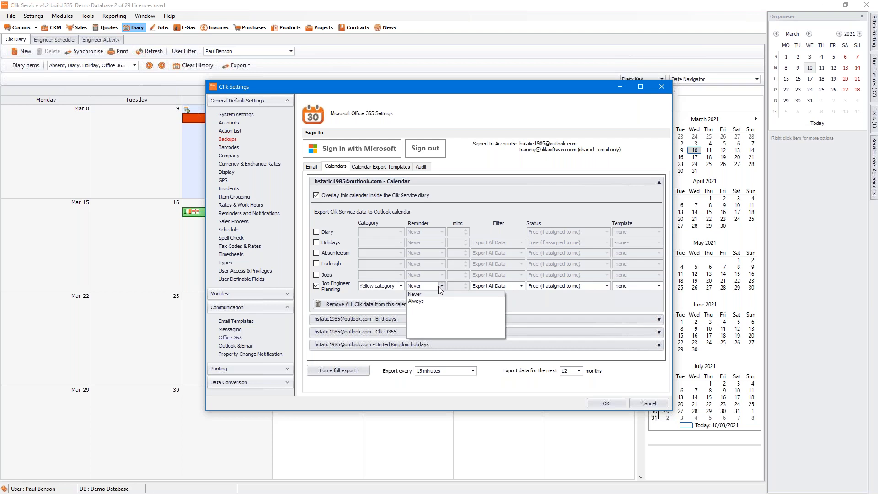
left_click(420, 301)
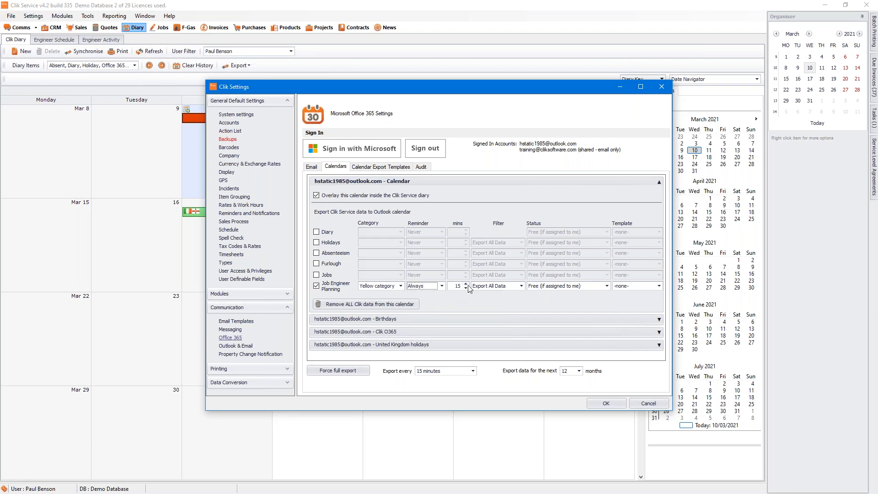
Filter the Job Engineer Planning export to the signed-in user's own entries, after trying the Export All Data option.
left_click(520, 286)
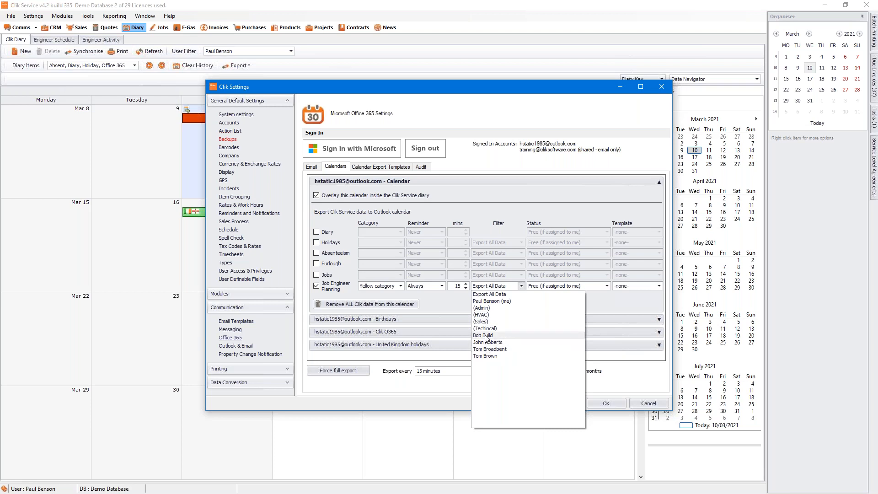
left_click(488, 303)
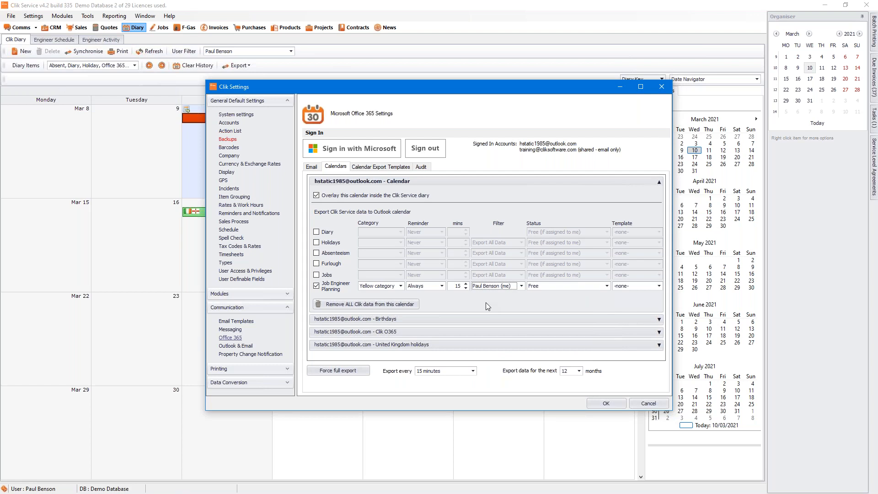
left_click(522, 286)
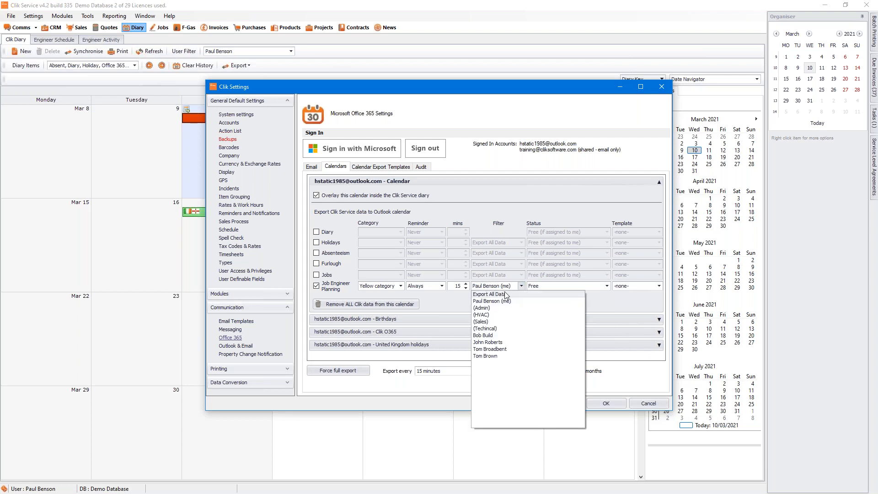
left_click(504, 293)
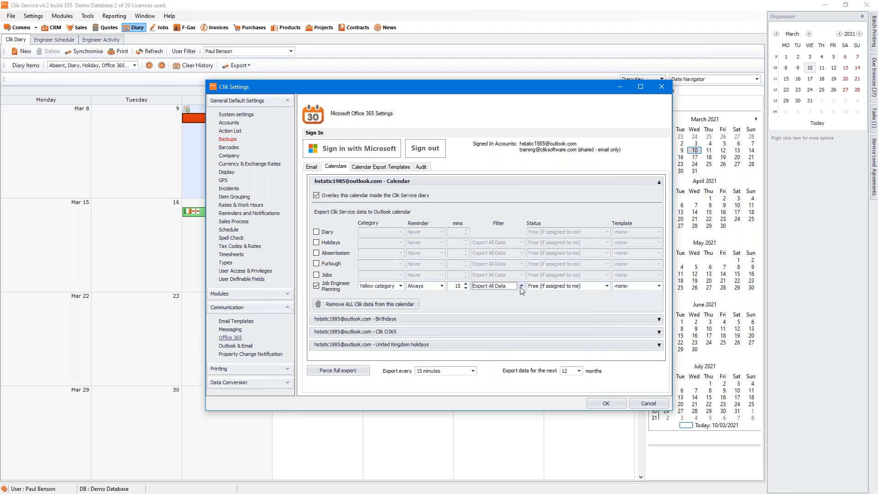
left_click(520, 286)
left_click(502, 300)
Keep the Job Engineer Planning export status as Free and assign it the Job Planning Template.
left_click(607, 286)
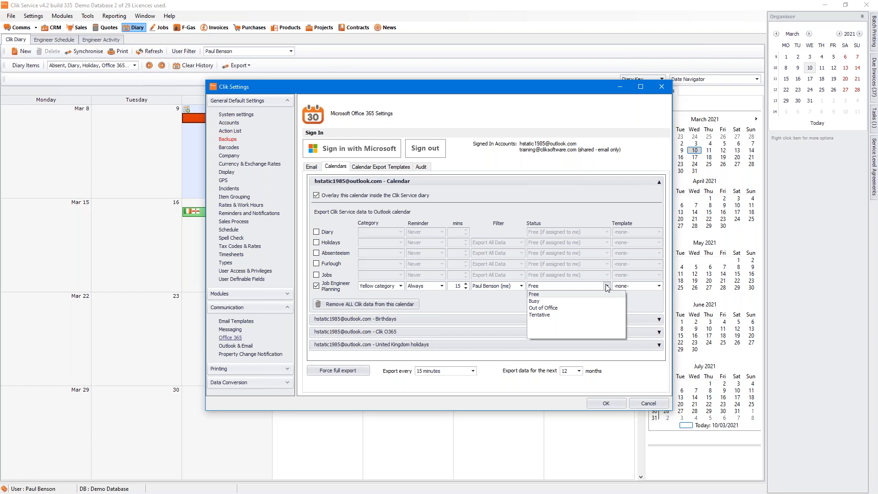
left_click(607, 286)
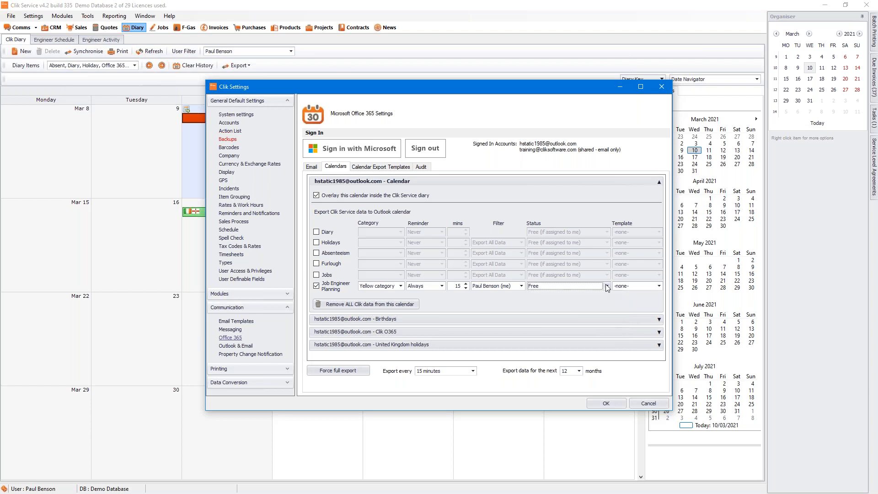
left_click(608, 286)
left_click(639, 287)
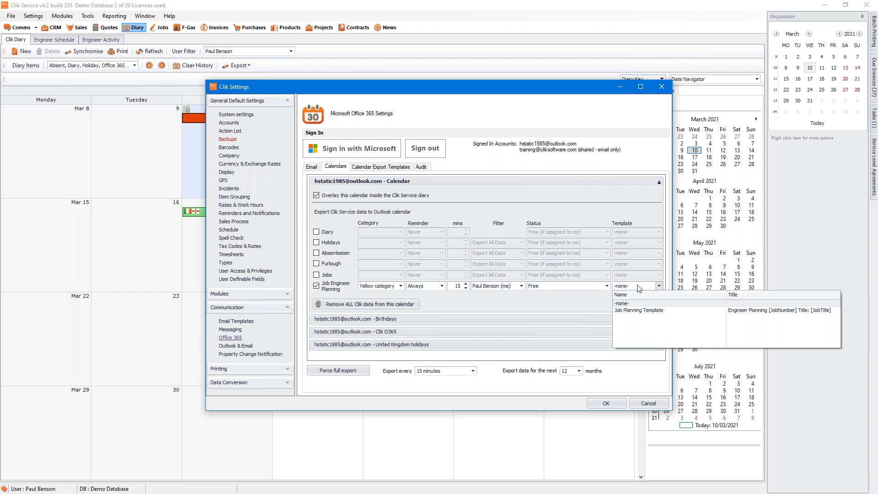
left_click(647, 311)
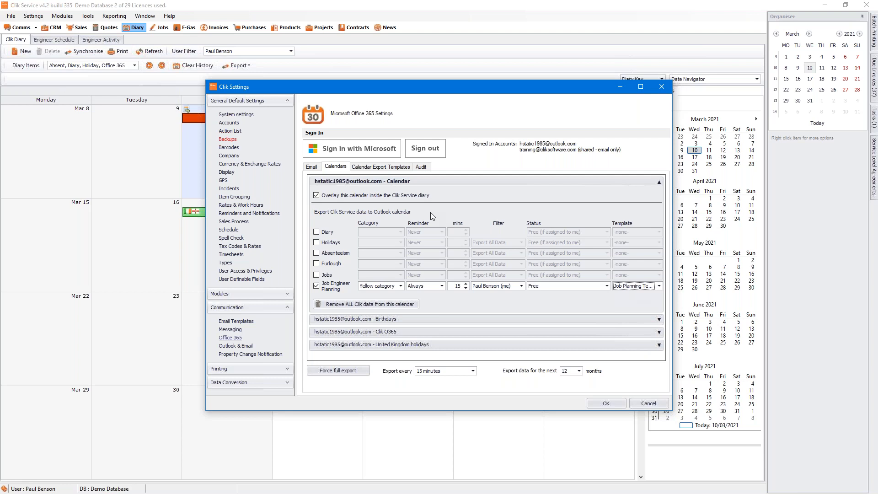
Open the Job Planning Template from the calendar export templates and review which template types are available.
left_click(370, 168)
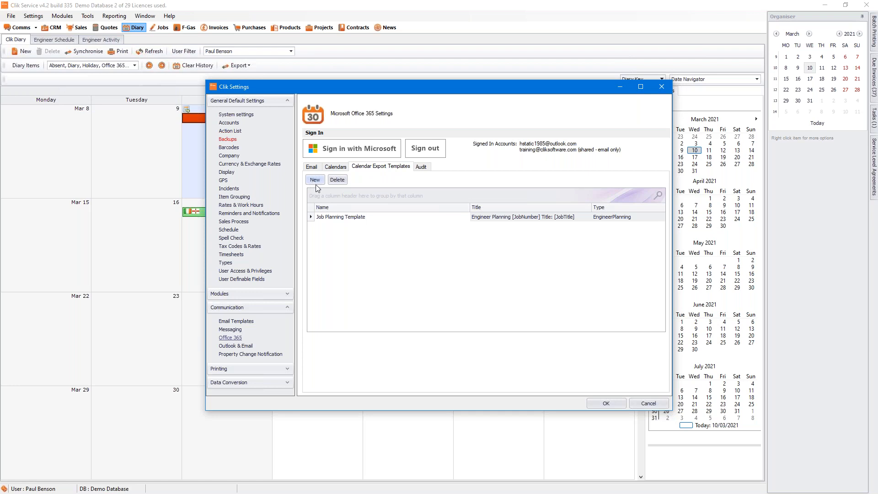
double_click(336, 218)
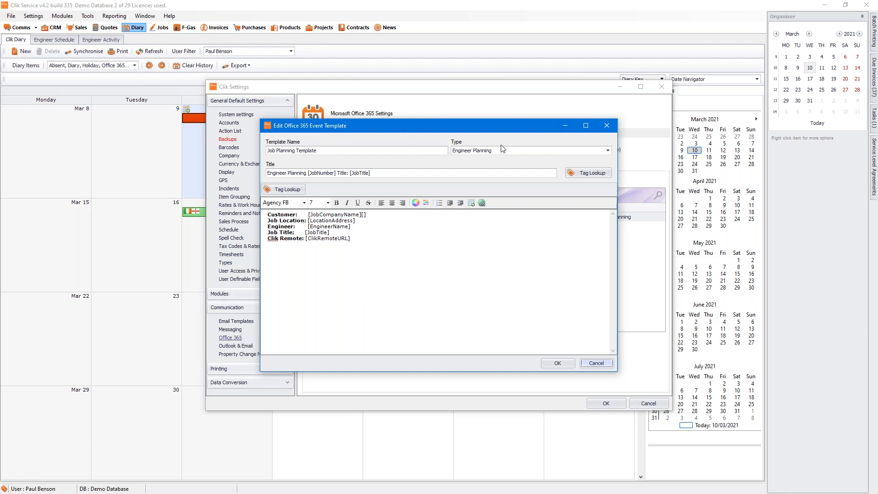
left_click(610, 151)
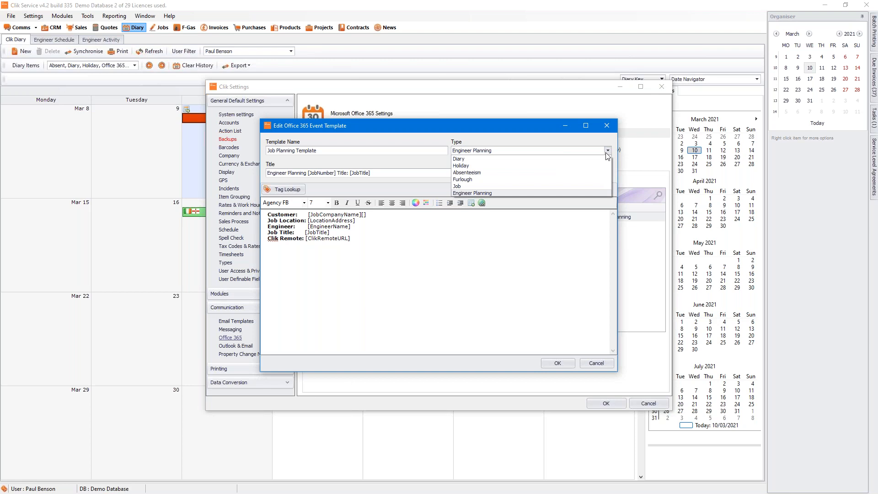
left_click(552, 237)
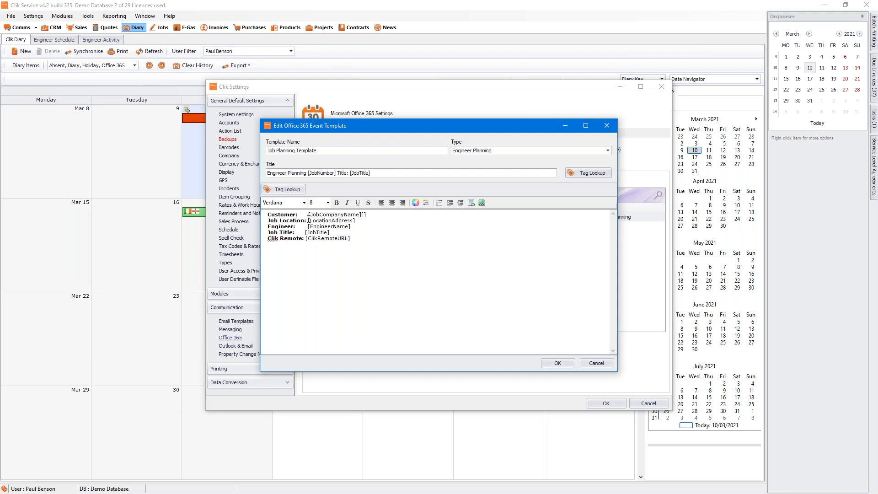
Look up the tags available for the template title, accept the lookup without choosing one, and check the body text's font choices.
left_click_drag(309, 215, 360, 215)
left_click(595, 174)
left_click_drag(434, 147, 592, 151)
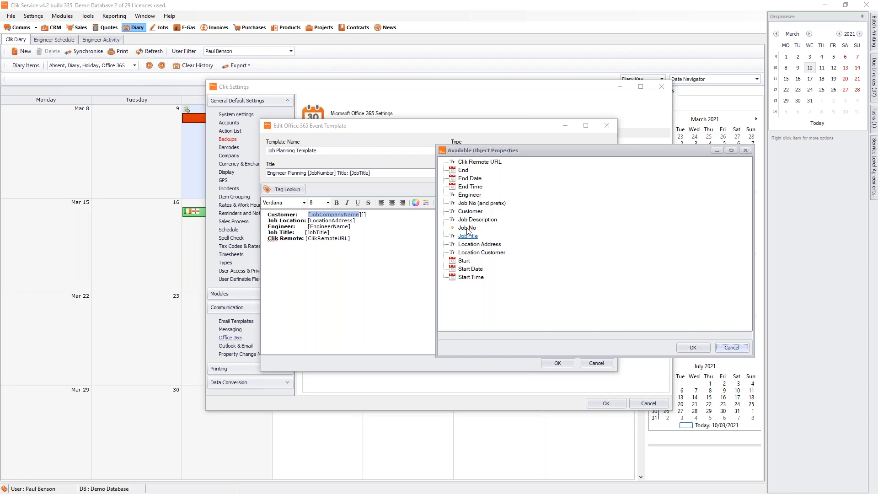
left_click(692, 348)
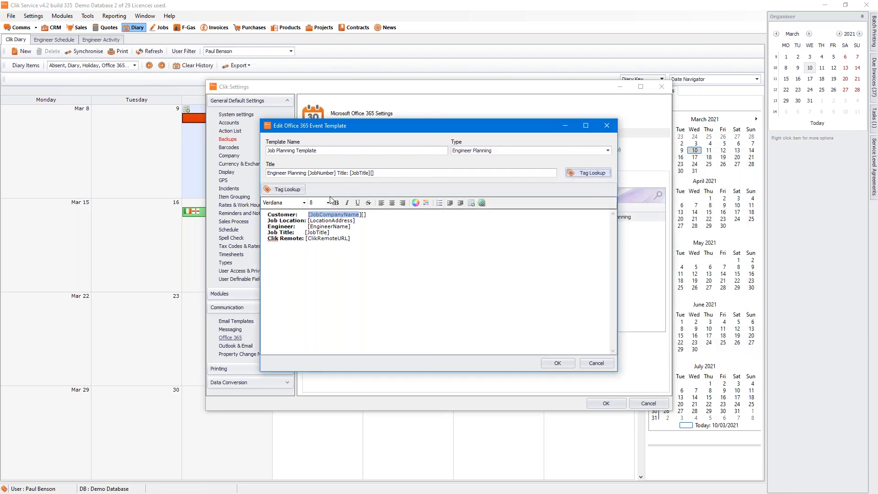
left_click(305, 202)
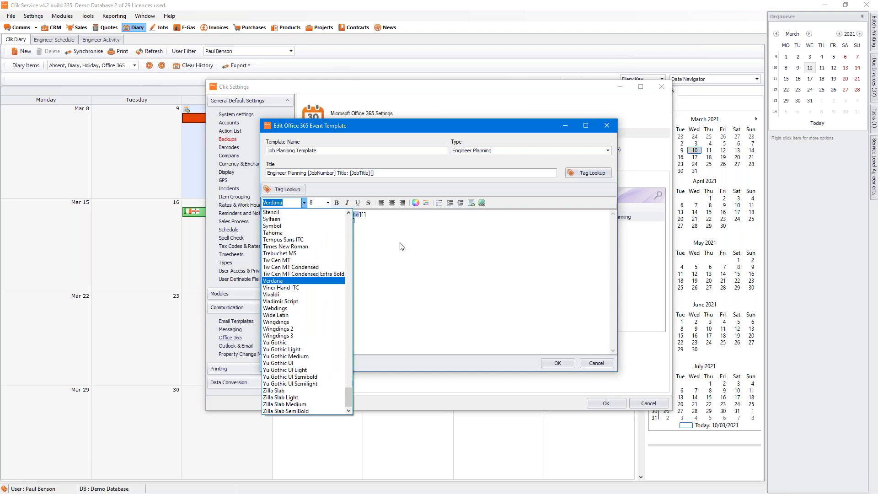
left_click(306, 202)
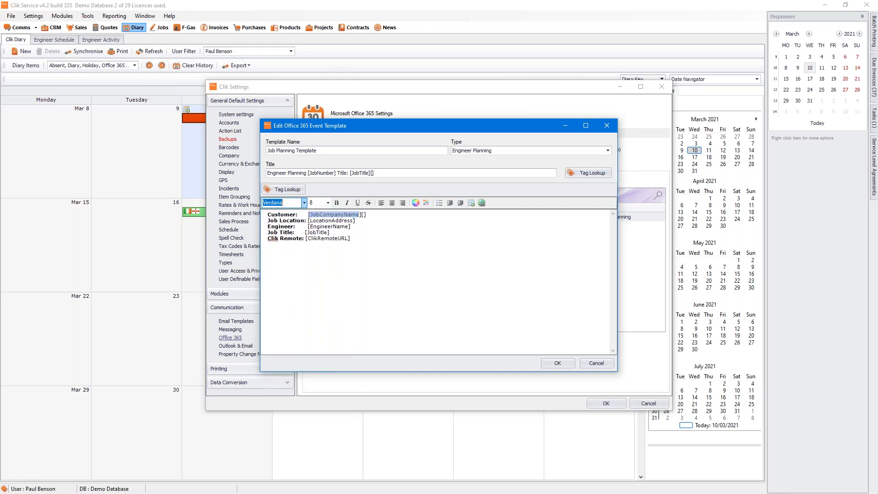
Review the tags available for the template body and delete the empty brackets after [JobCompanyName] and [LocationAddress].
left_click(290, 214)
left_click(364, 221)
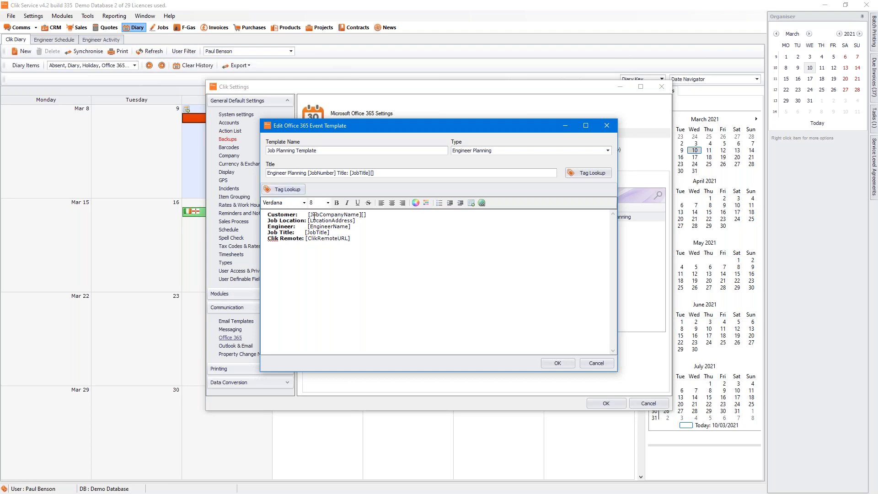
left_click(285, 189)
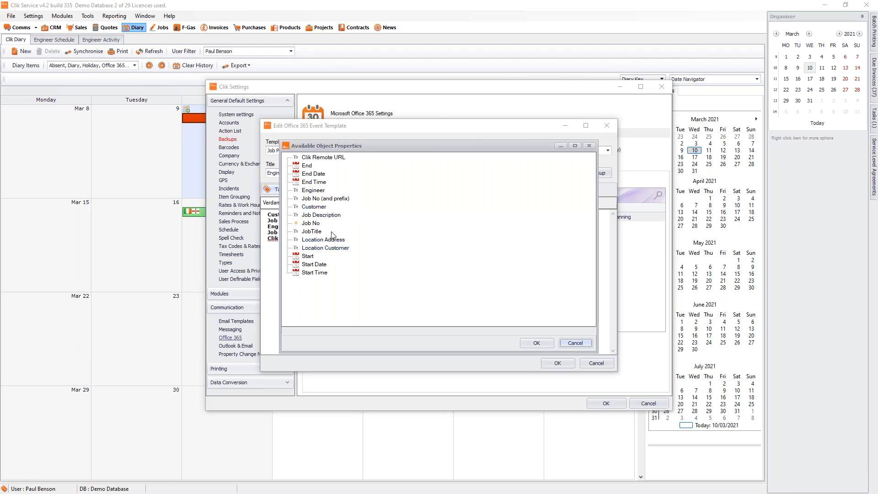
left_click(534, 344)
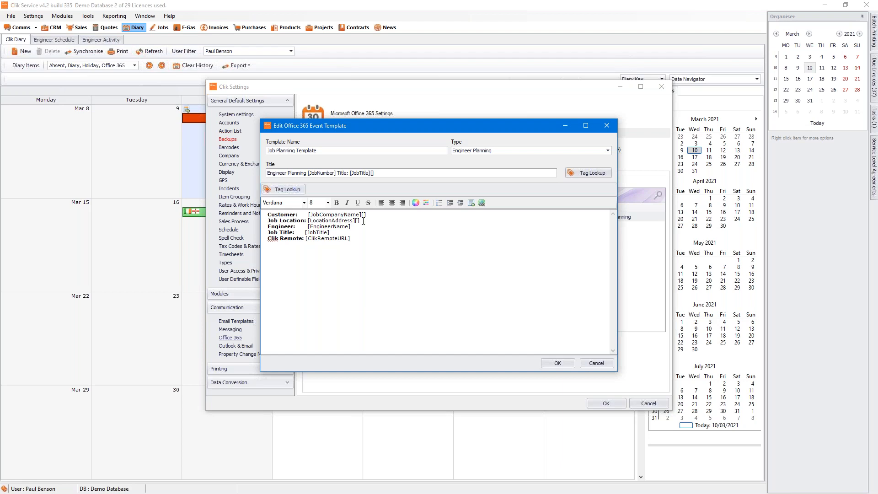
key("BackSpace")
key("BackSpace")
key("BackSpace")
key("BackSpace")
left_click(284, 189)
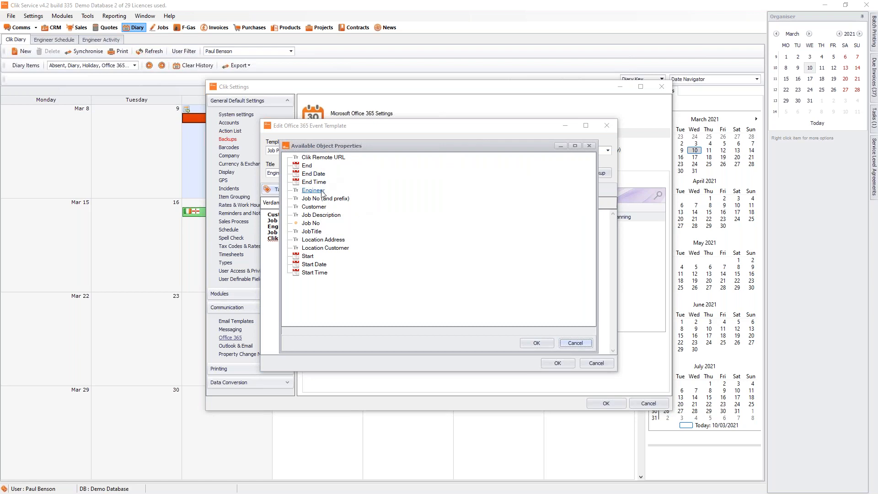
left_click(579, 344)
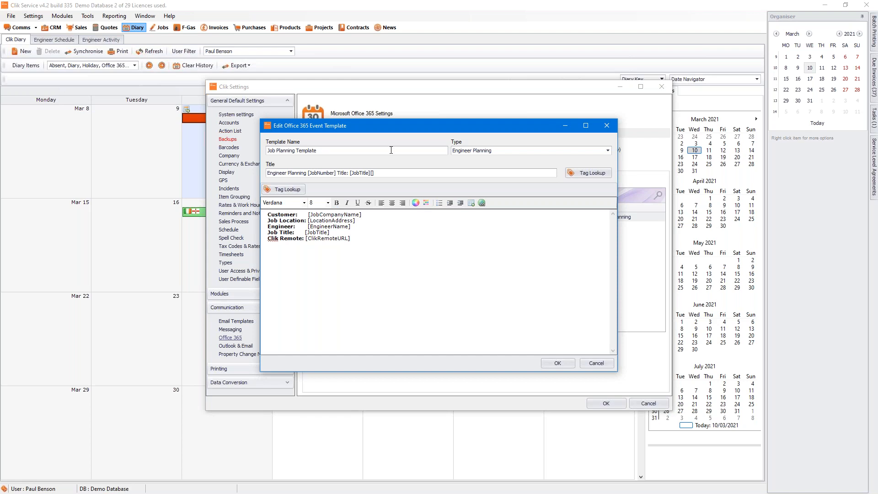
Save the Job Planning Template, recheck the calendar export options, and apply the Office 365 settings.
left_click(554, 363)
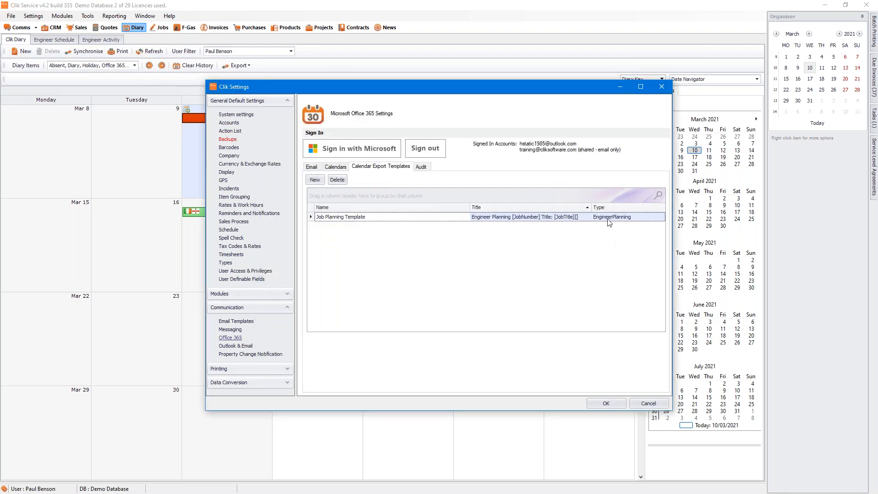
left_click(335, 167)
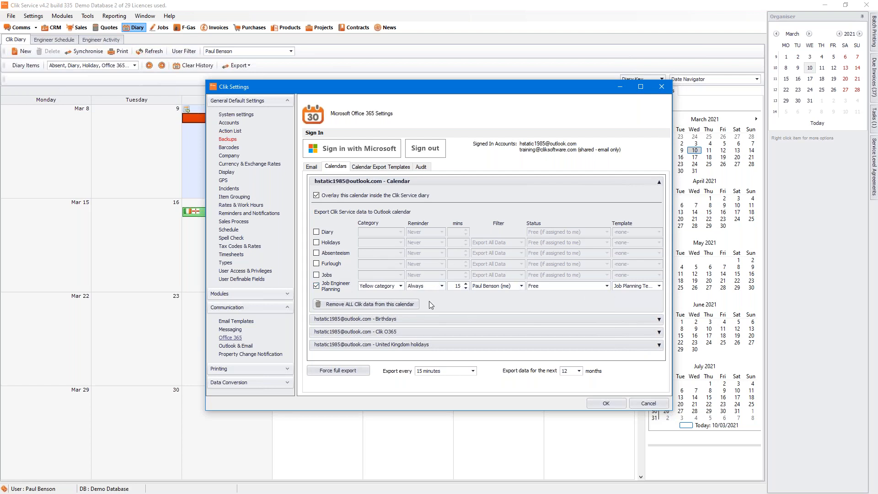
left_click(602, 404)
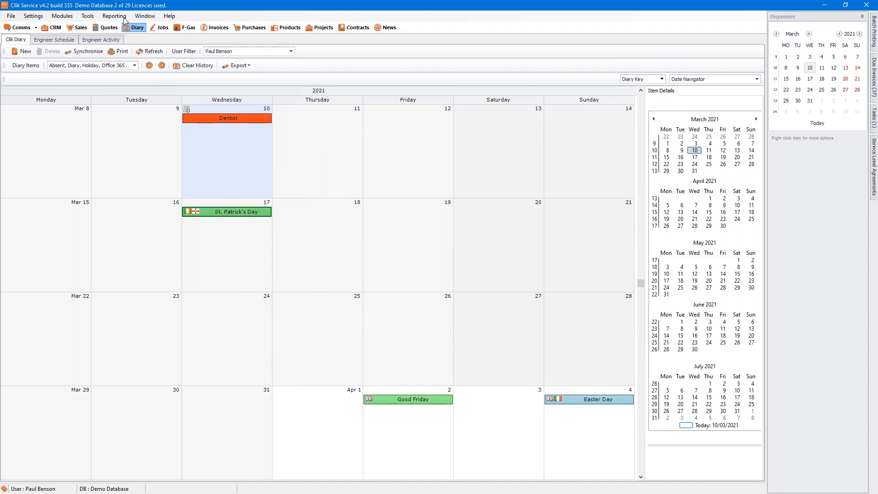
Switch to the Outlook calendar and open the exported Call Out engineer planning event on 9 March to check its details.
left_click(52, 27)
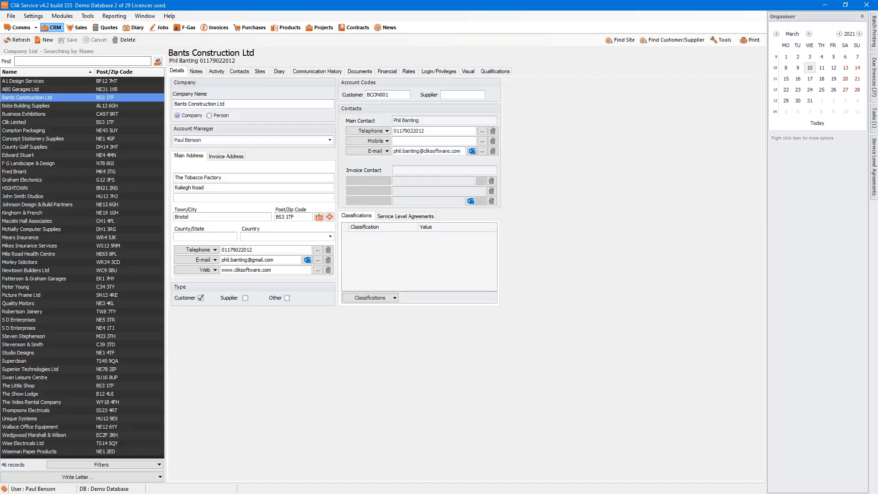
key("alt+Tab")
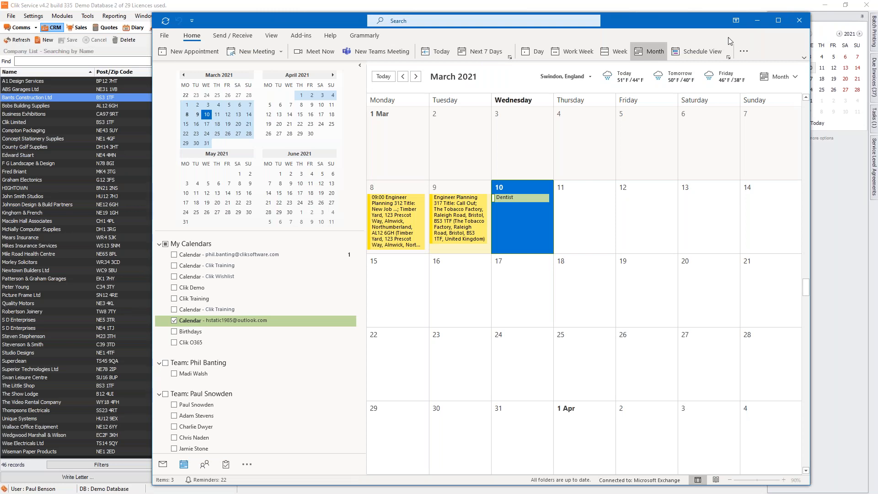
left_click(778, 20)
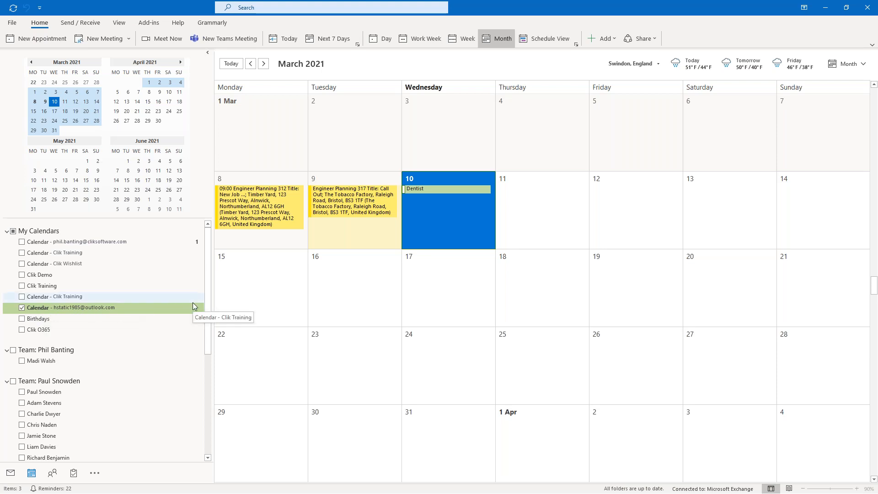
left_click(278, 198)
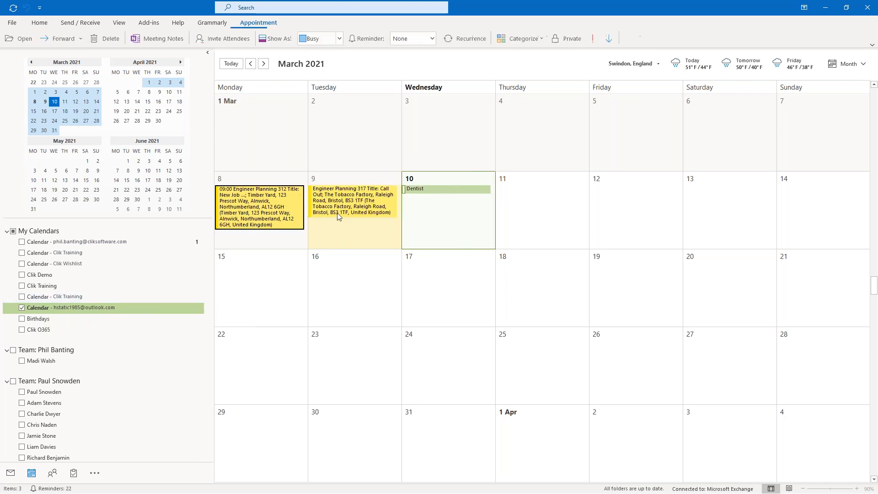
left_click(361, 201)
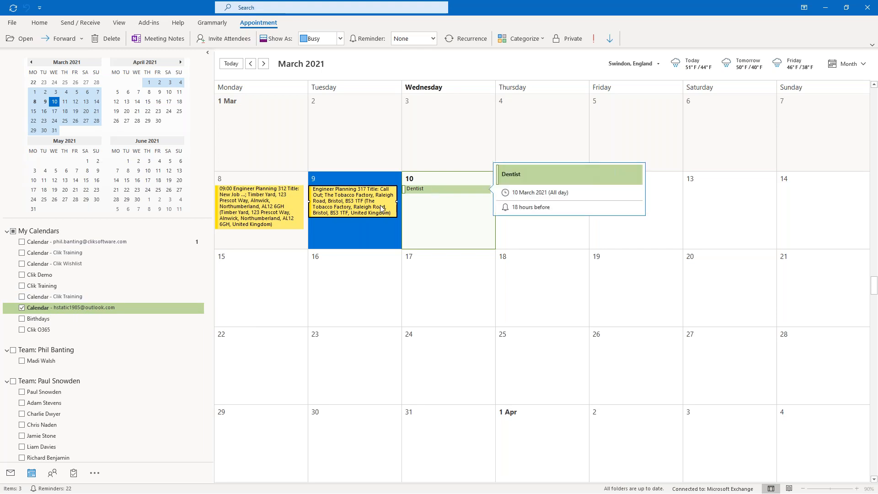
mouse_move(351, 206)
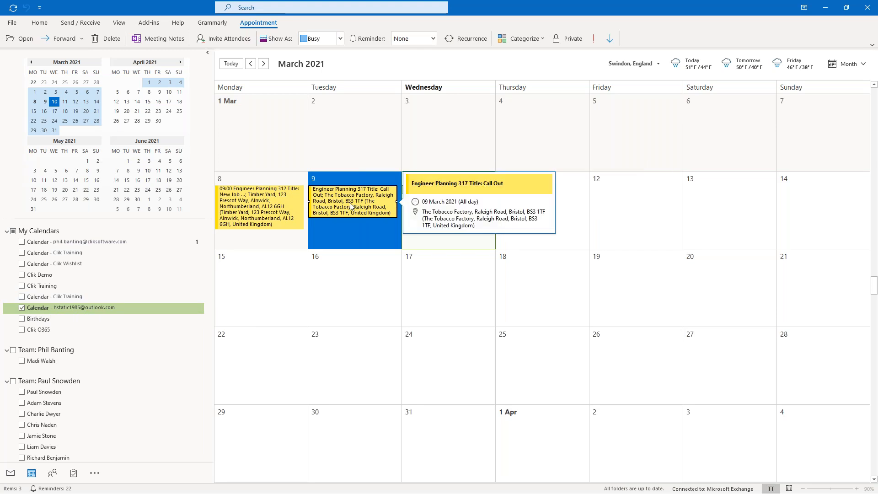
double_click(352, 205)
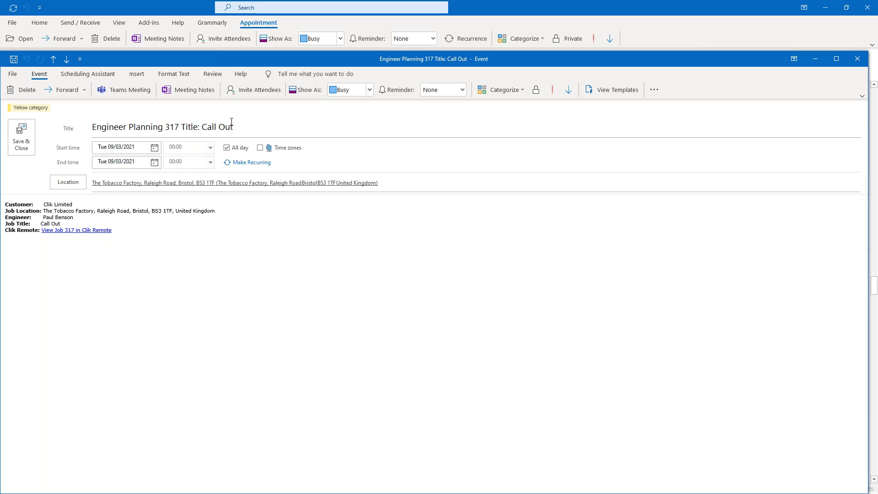
Open job 317 in Clik Remote through the event's link, signing in with the engineer's saved username and the account password.
left_click(77, 232)
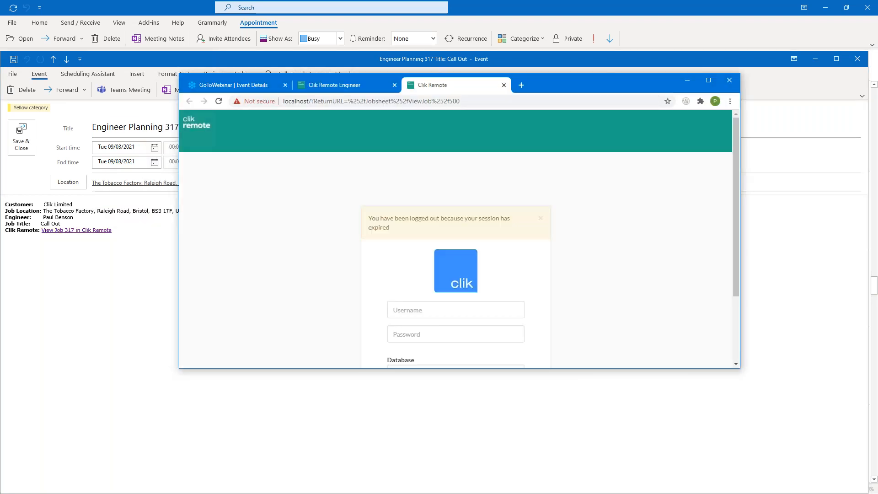
left_click(412, 309)
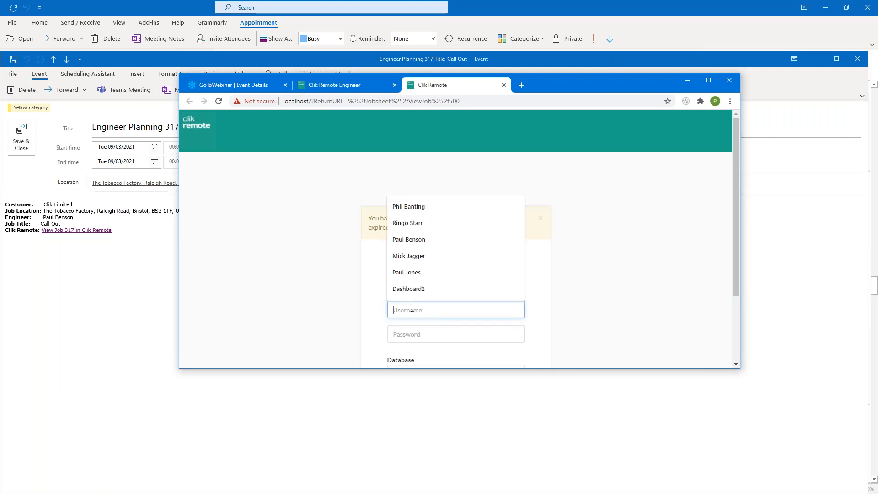
left_click(412, 239)
left_click(407, 333)
type("********")
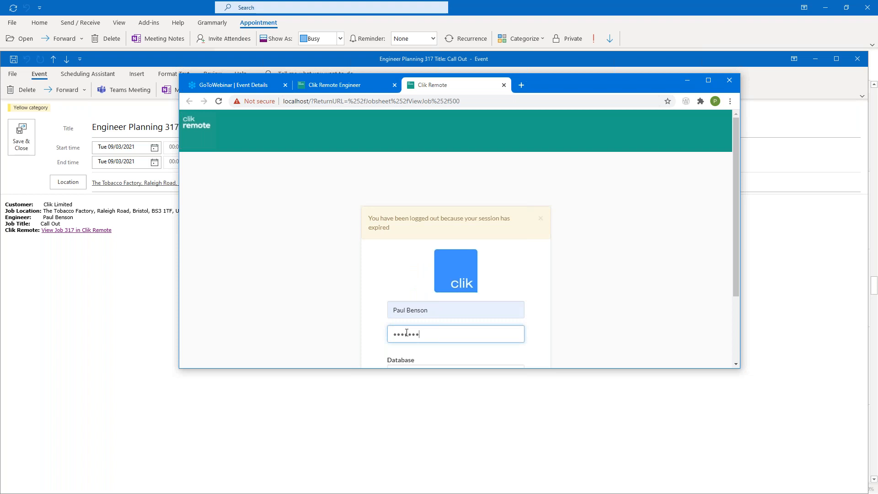
left_click_drag(737, 277, 732, 337)
left_click(502, 319)
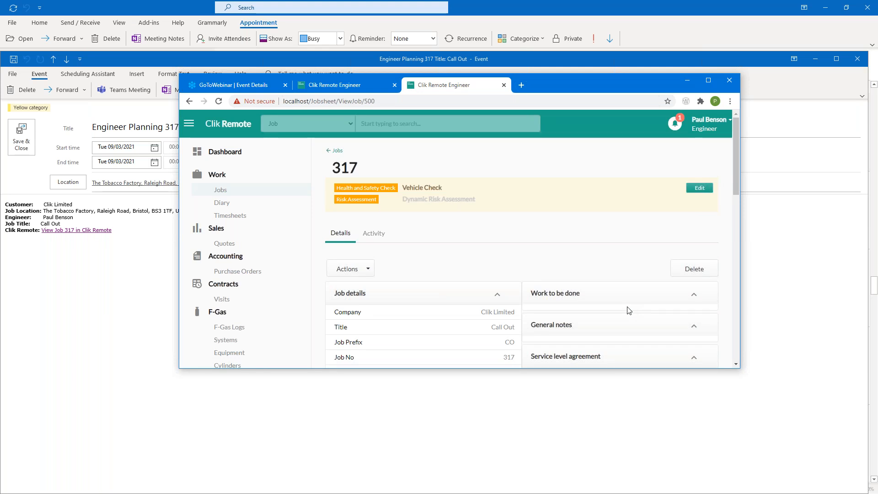
Minimise the Clik Remote browser and the event window to return to the March 2021 Outlook calendar.
left_click(690, 80)
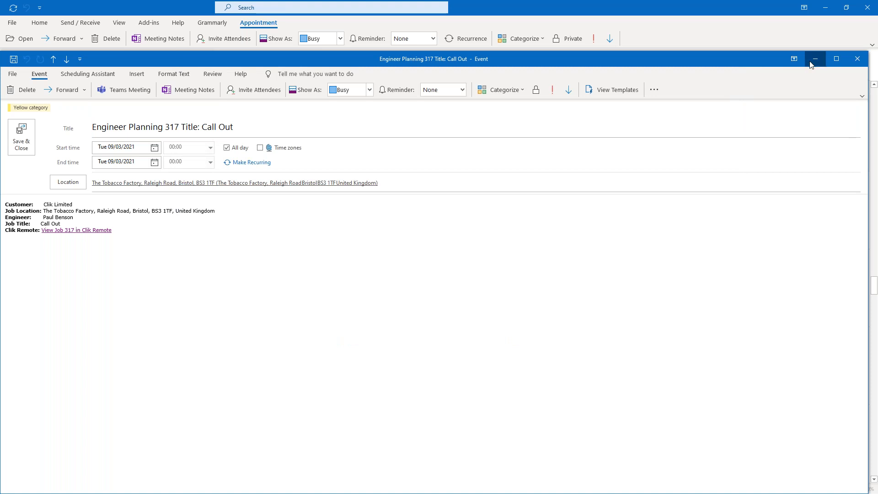
left_click(812, 61)
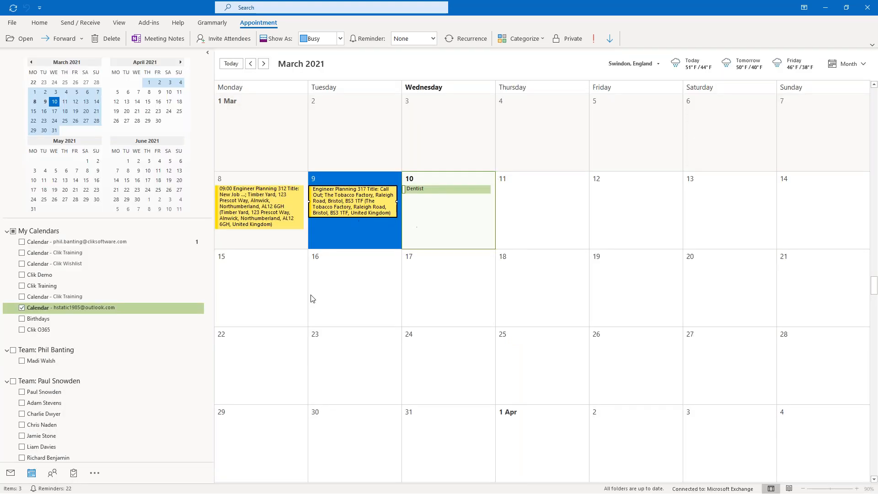